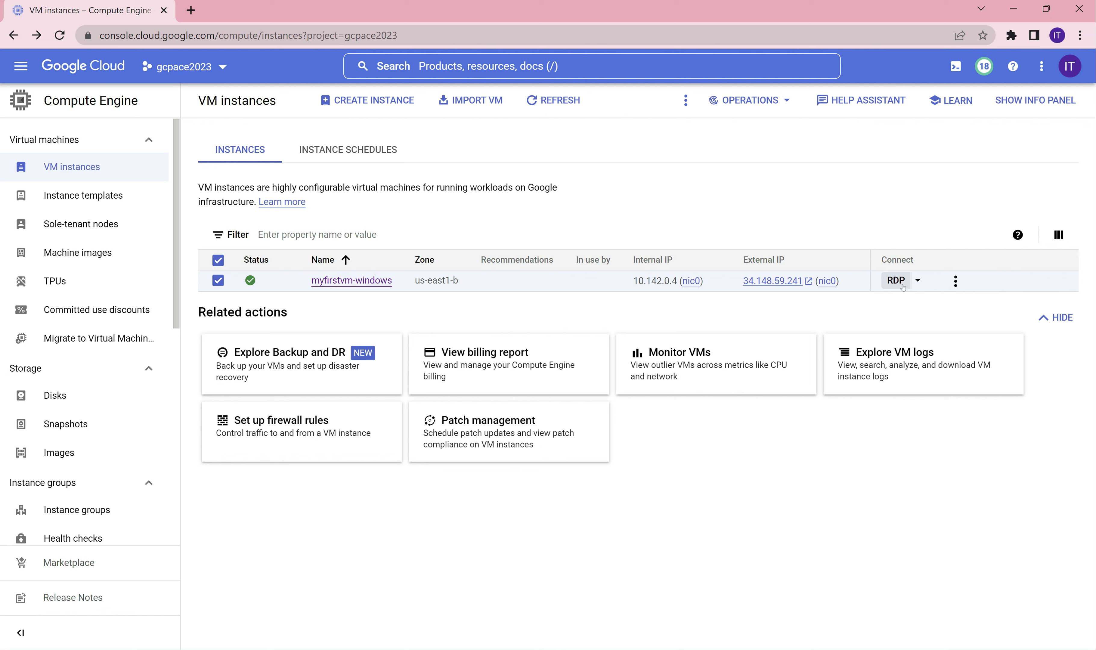
click(955, 281)
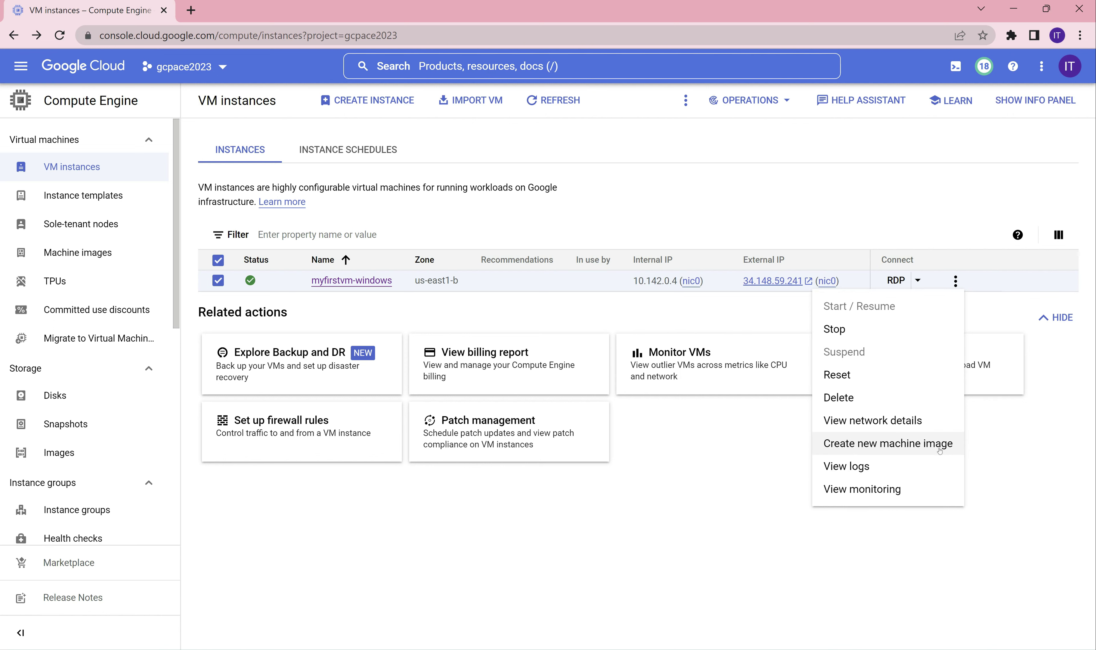
click(887, 444)
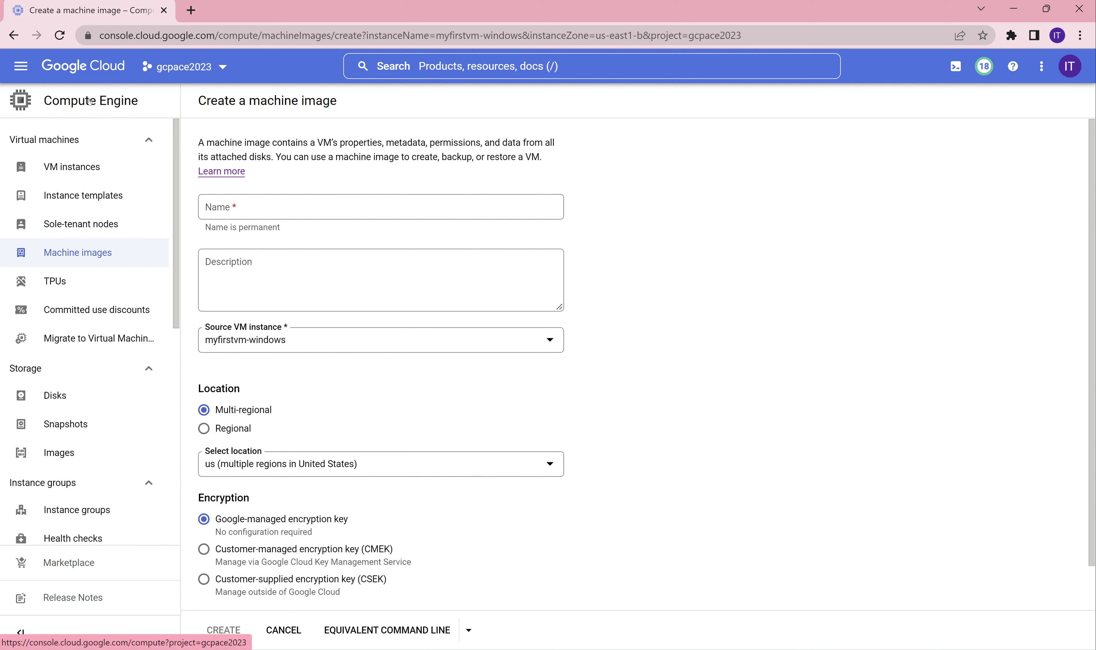
click(69, 171)
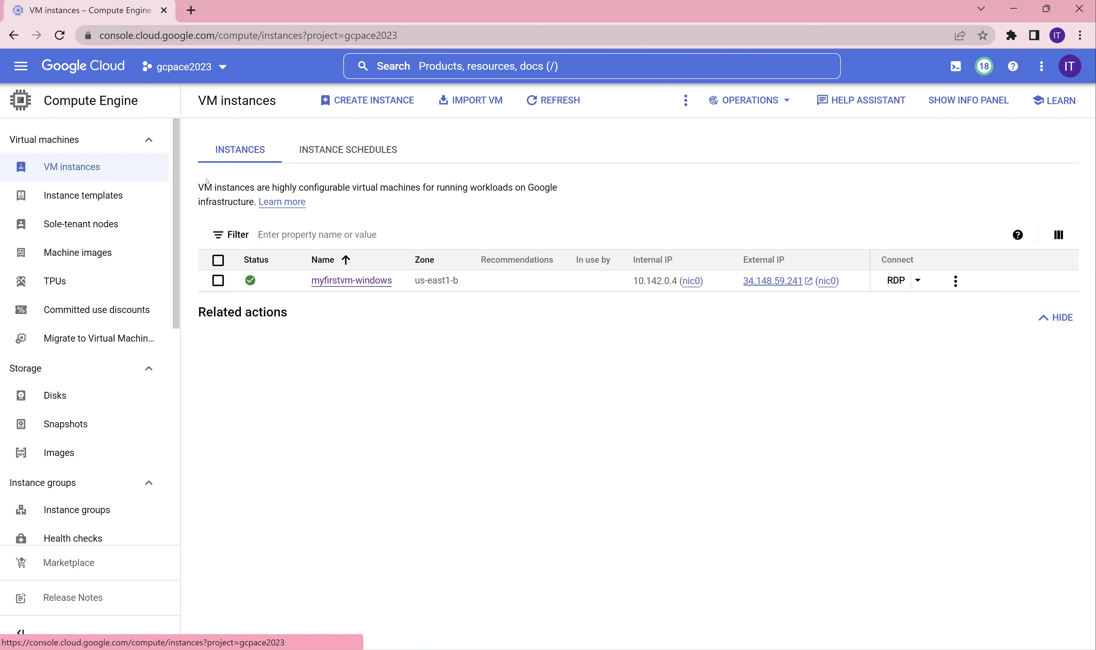
Step: Open the still-empty Machine images page and read its explanation of machine images
click(79, 254)
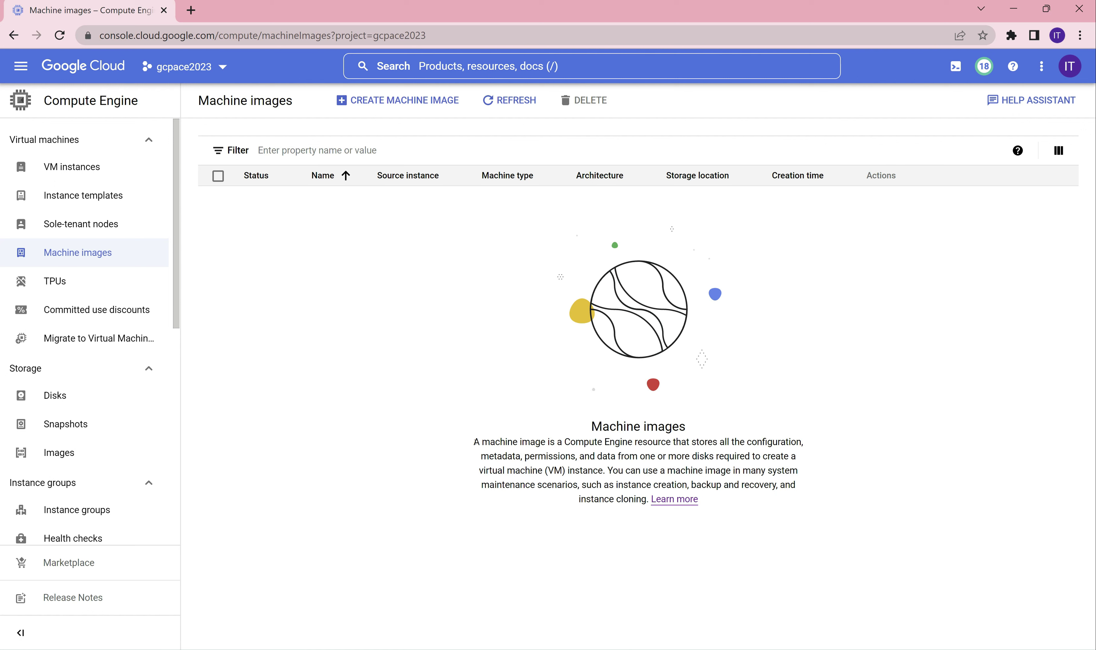
drag(474, 439, 680, 432)
click(597, 433)
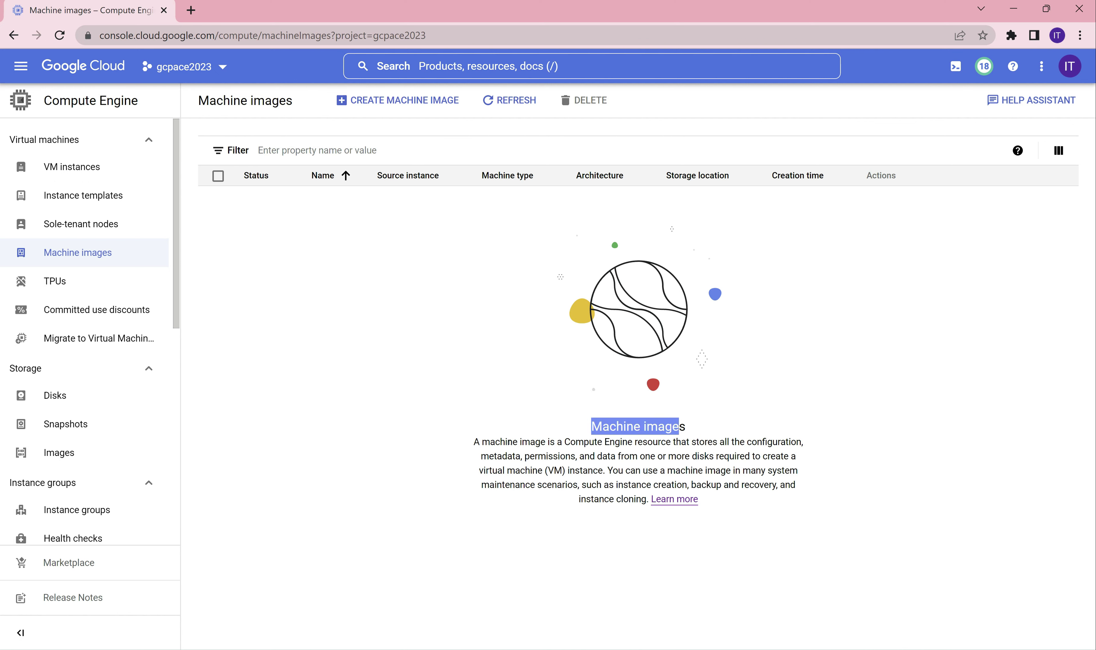
drag(507, 441, 799, 486)
click(799, 486)
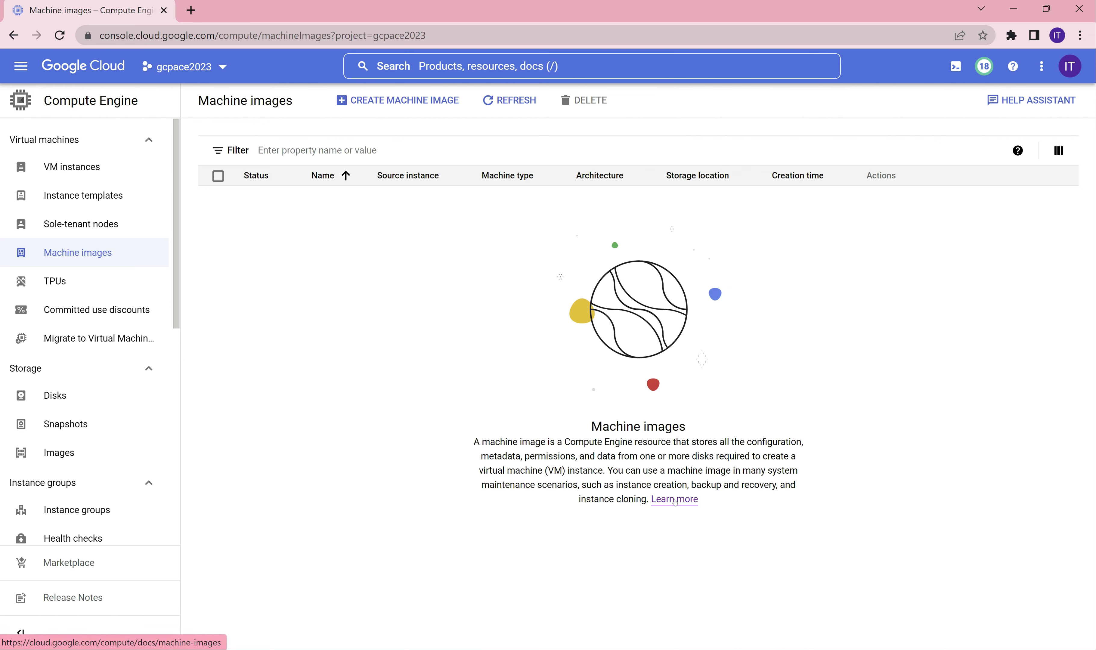
click(674, 502)
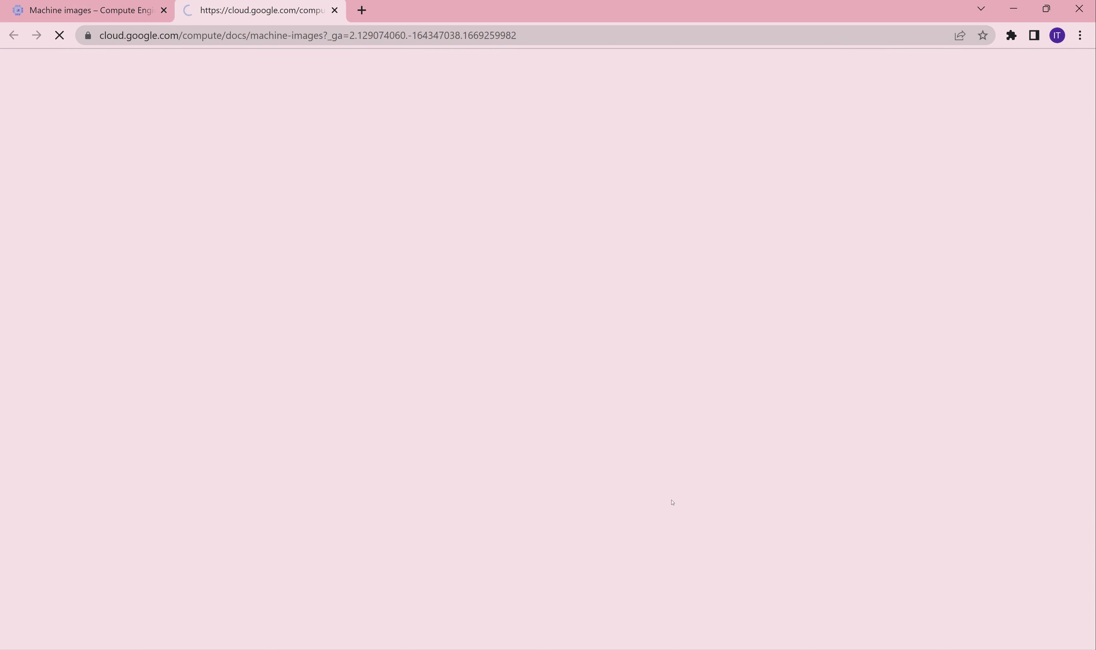
scroll(596, 492, down, 10)
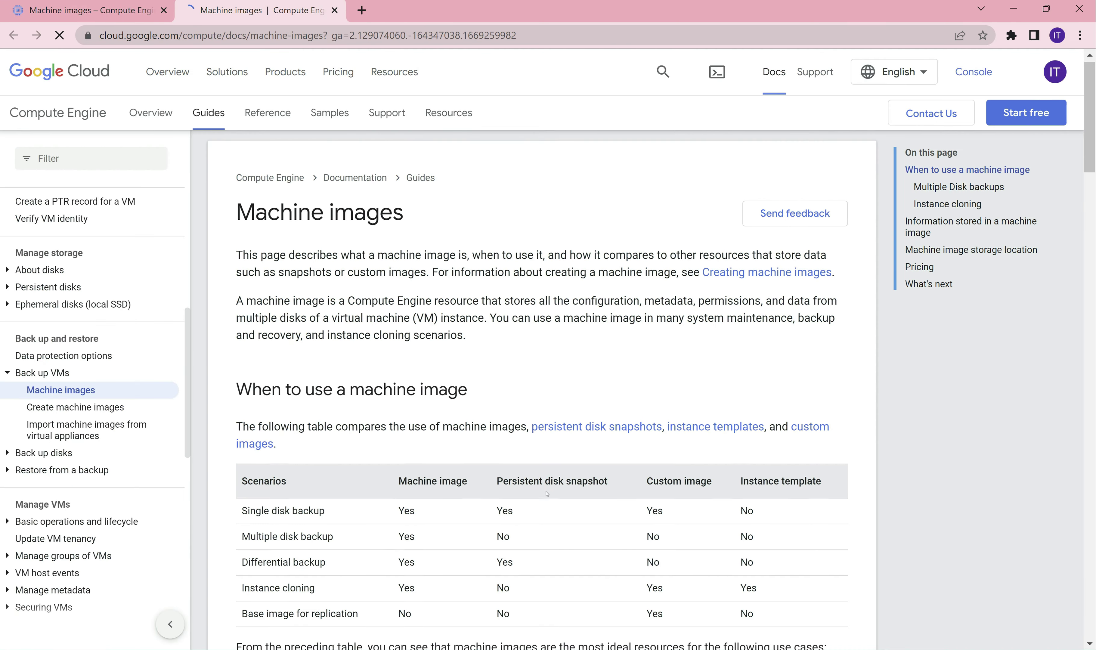
scroll(546, 493, down, 20)
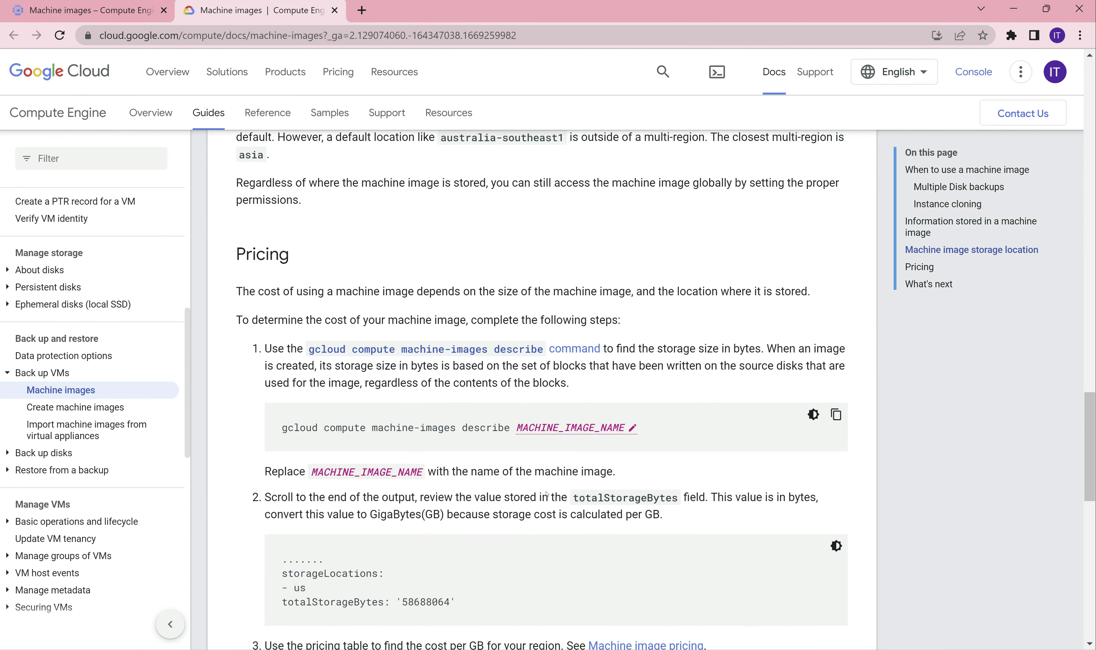
click(334, 10)
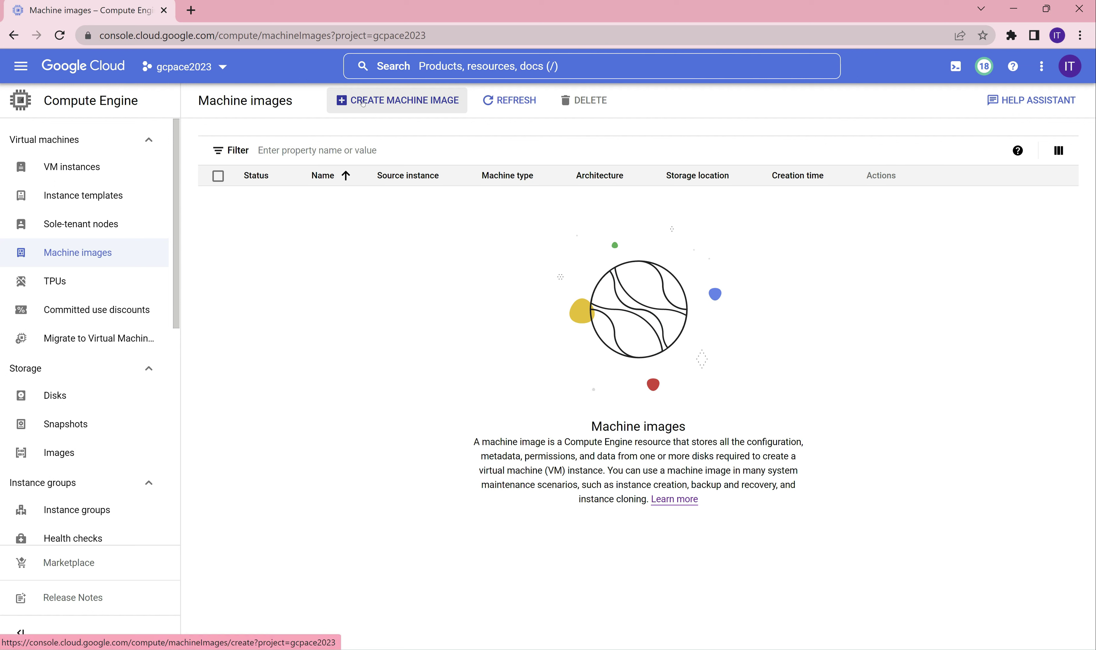
Step: Start a new machine image and name it 'myfirstvm-windows'
click(362, 102)
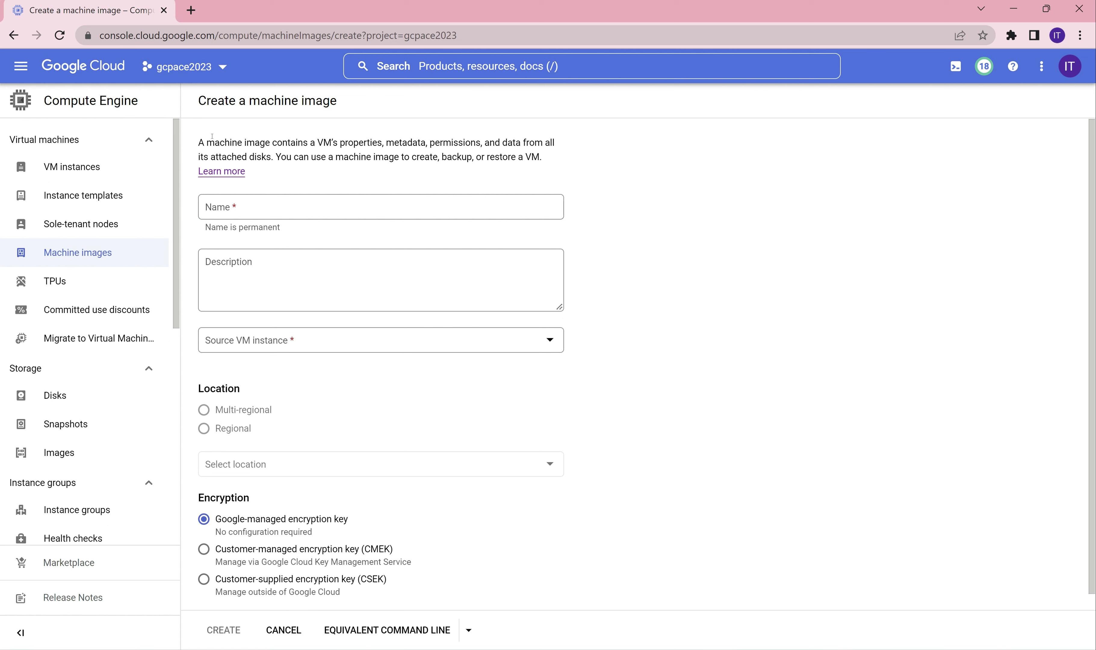
click(252, 216)
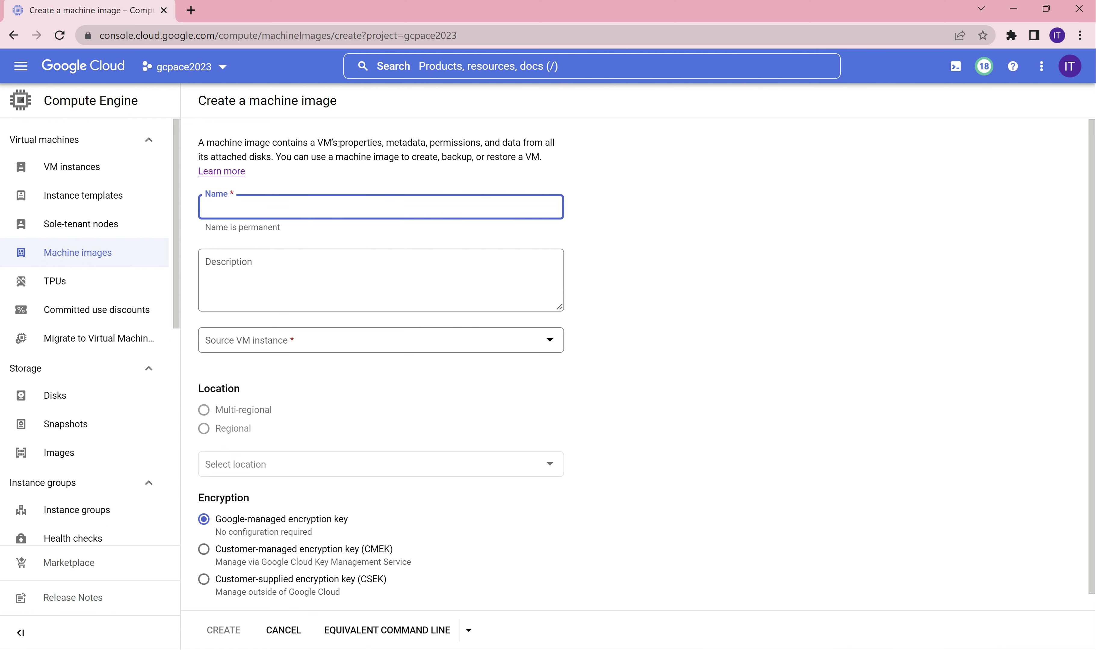
drag(542, 156, 297, 156)
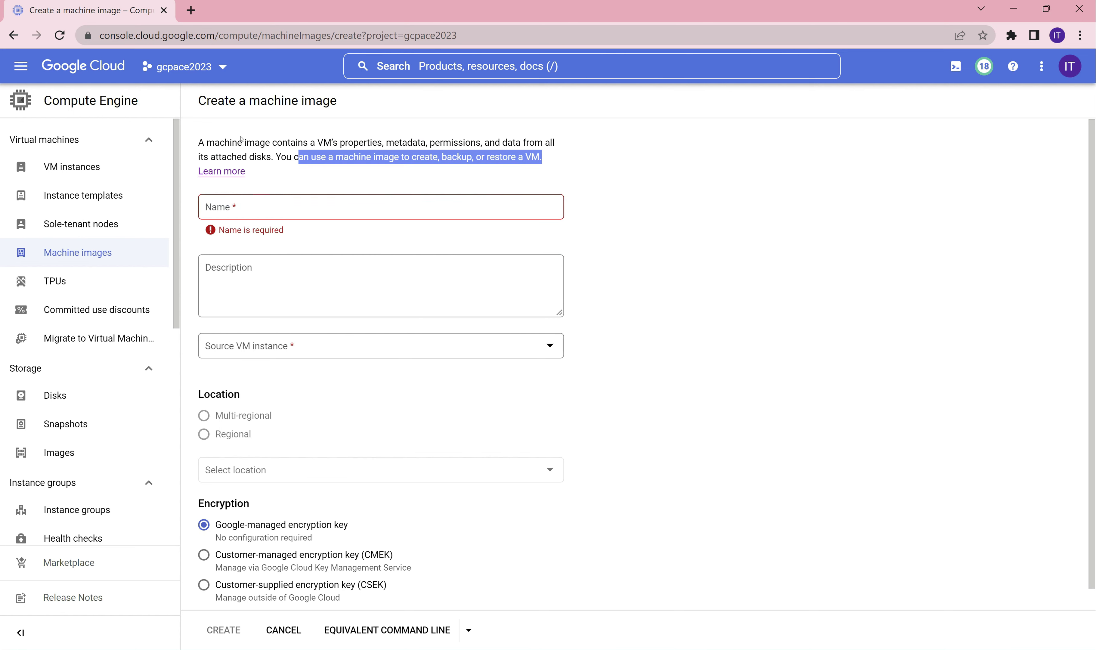
click(226, 142)
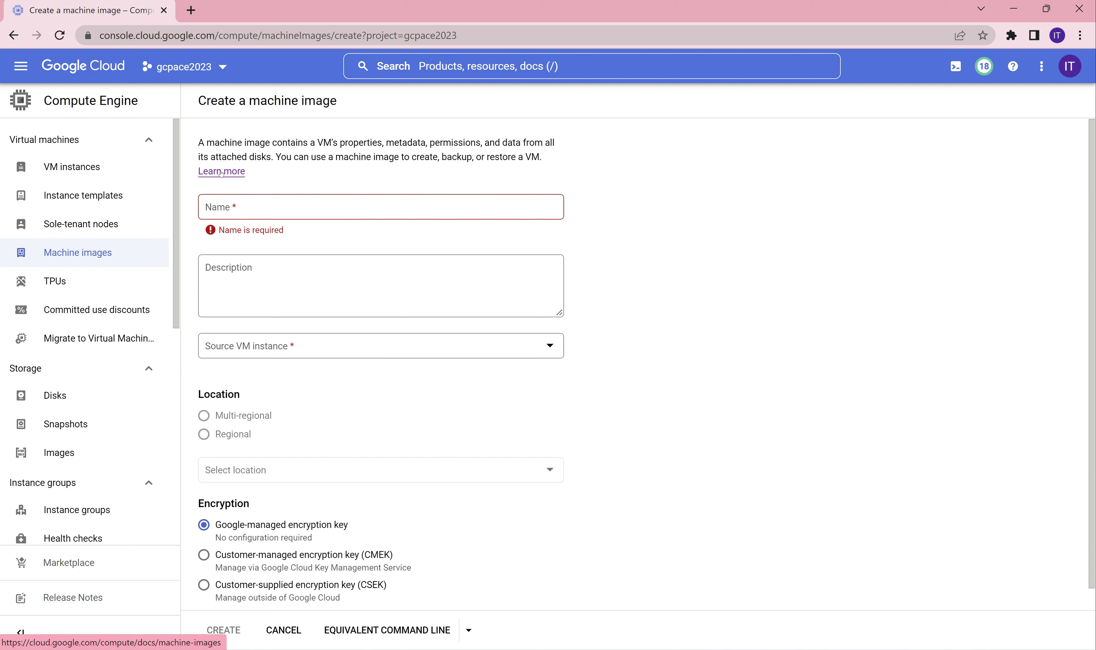
click(245, 209)
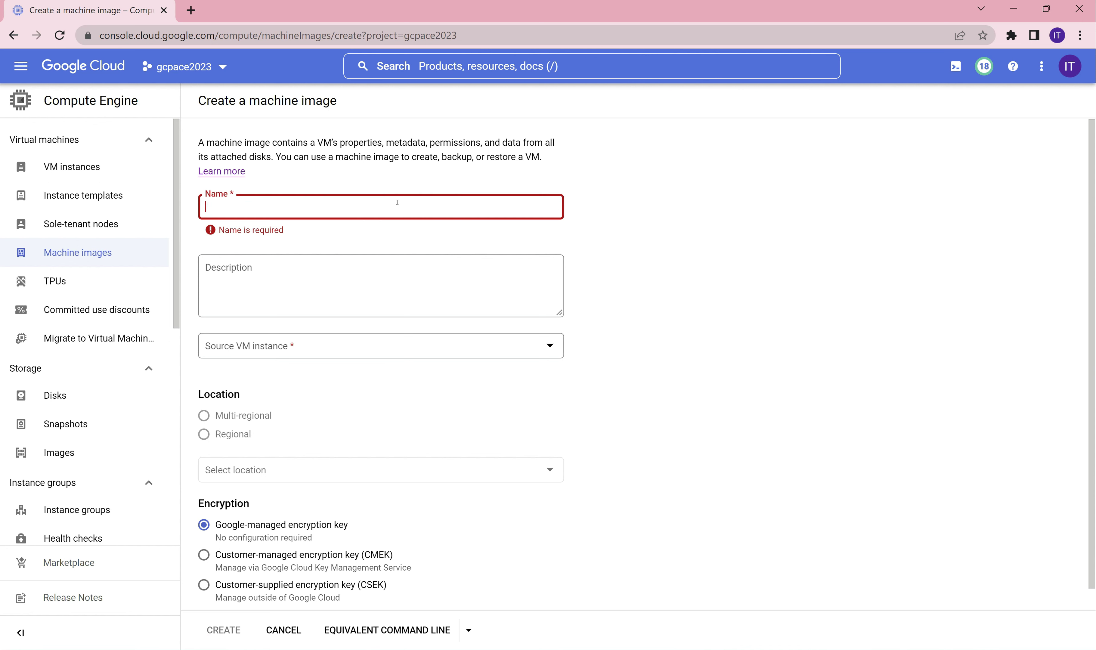
text(my)
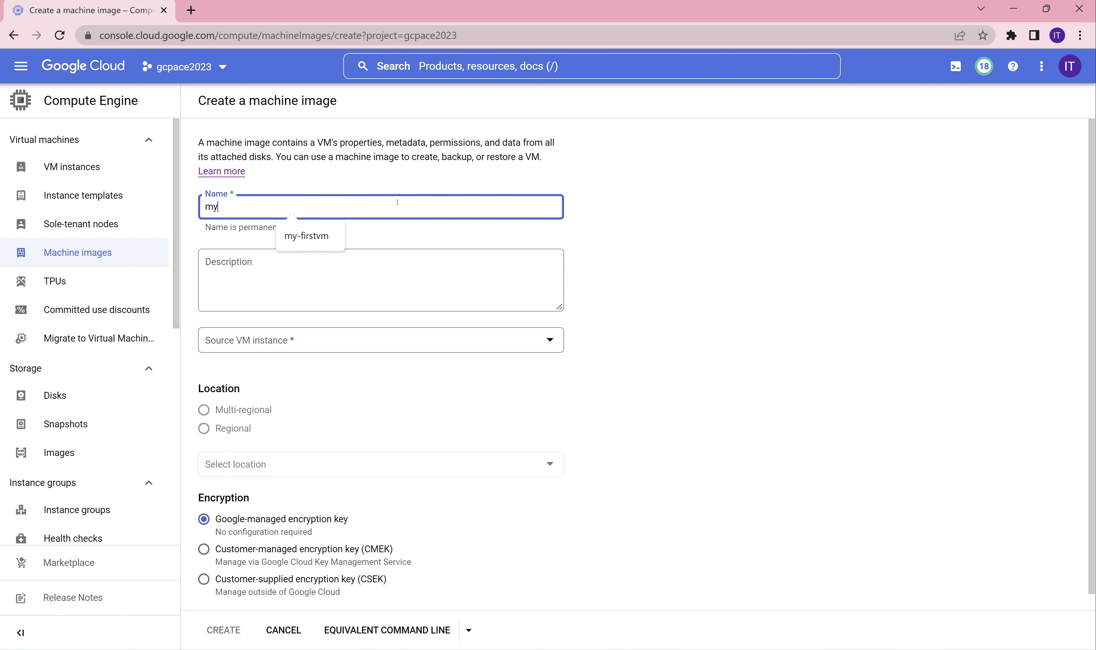
text(first)
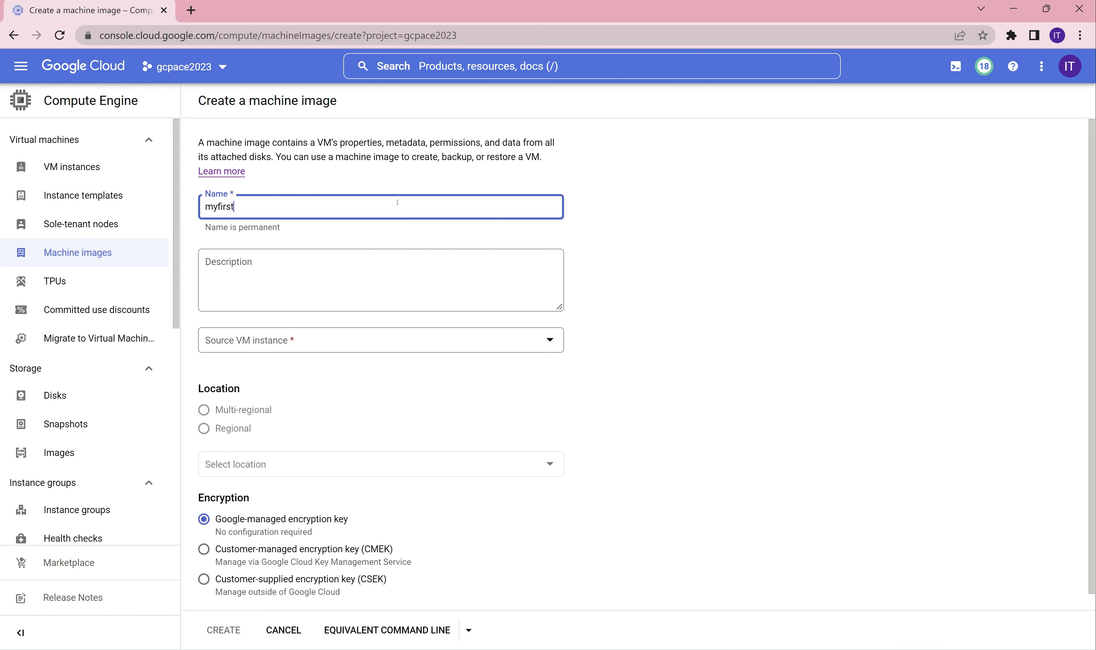
text(vm-)
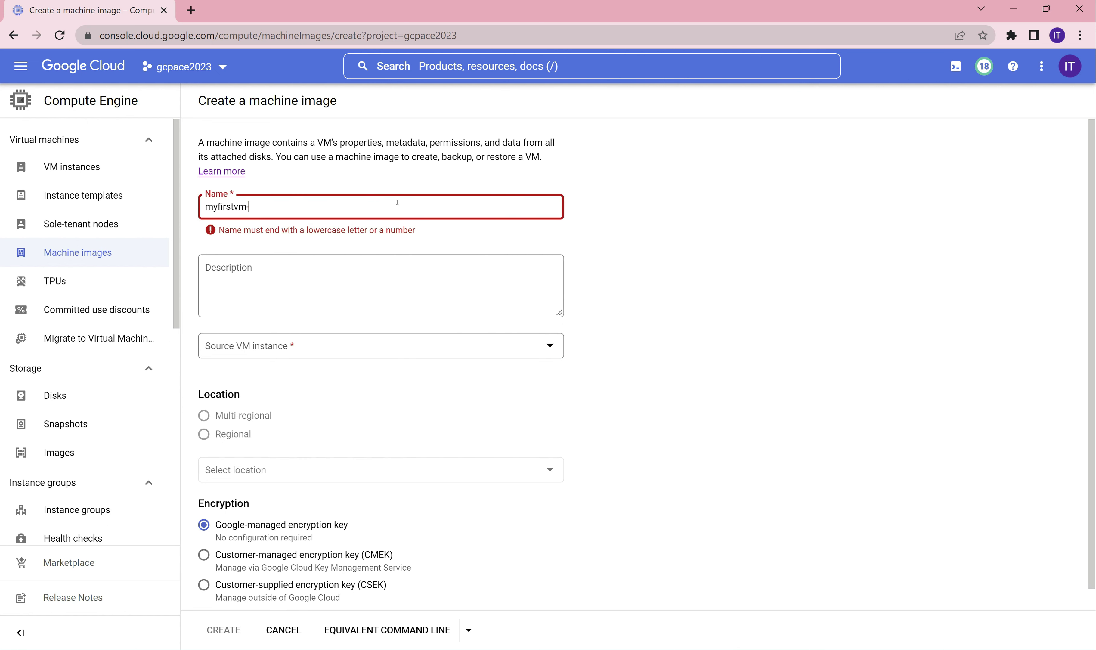
text(windows)
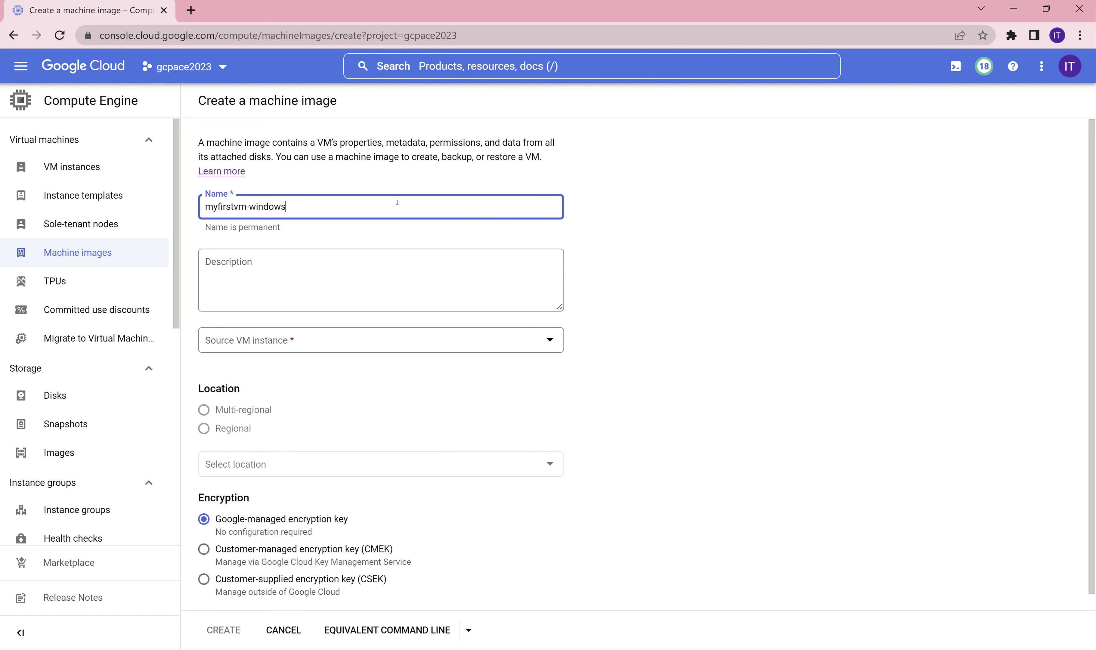
text(-)
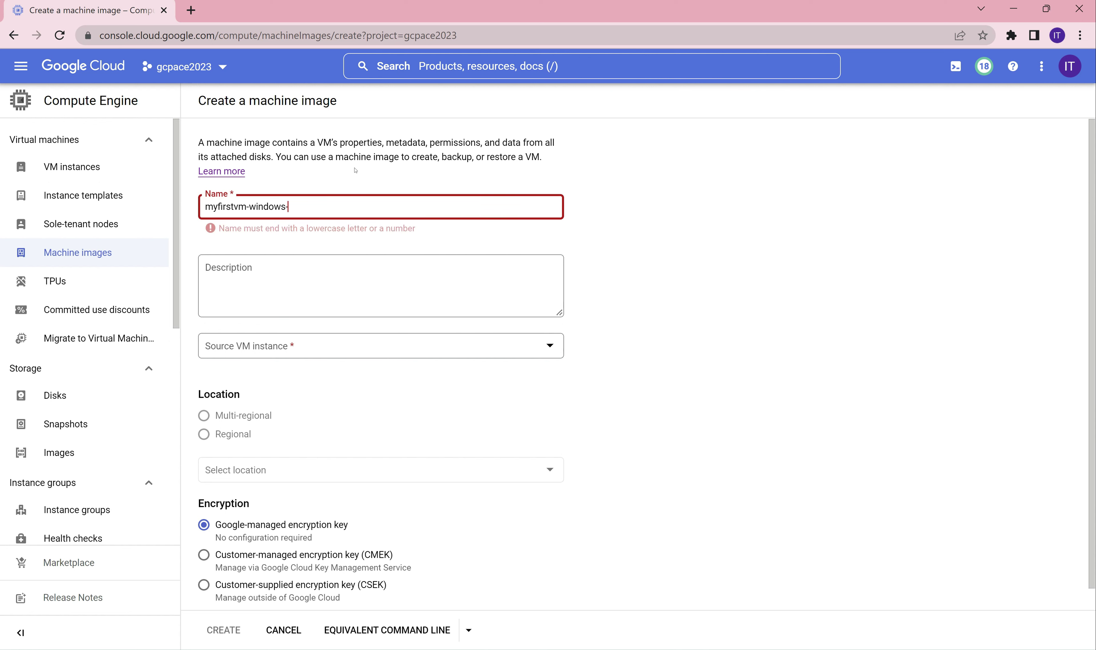
key(BackSpace)
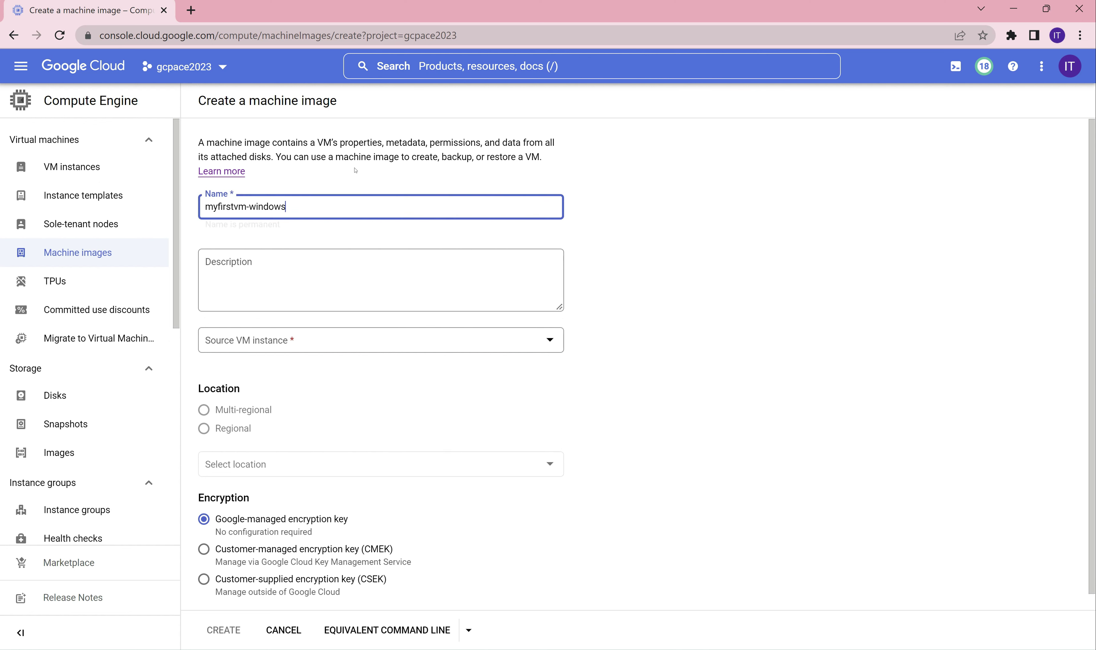
Step: Enter the description 'This machine image is for myfirstvm-windows VM'
click(249, 266)
text(T)
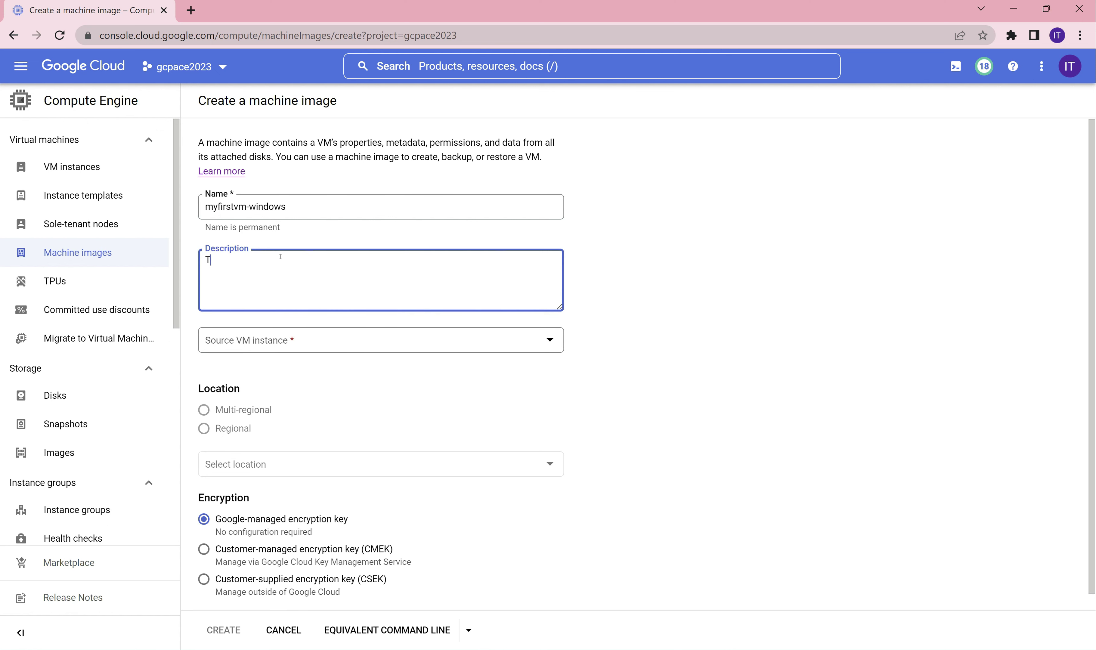
text(his machine image is for)
key(shift+Tab)
key(ctrl+c)
click(338, 273)
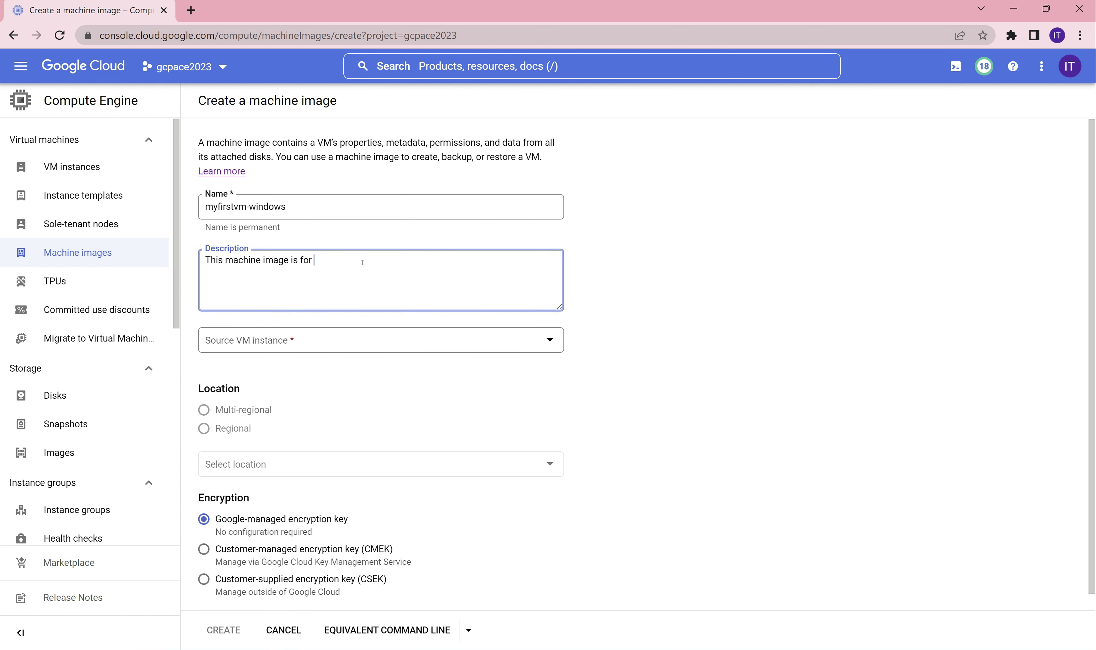
key(ctrl+v)
text(VM)
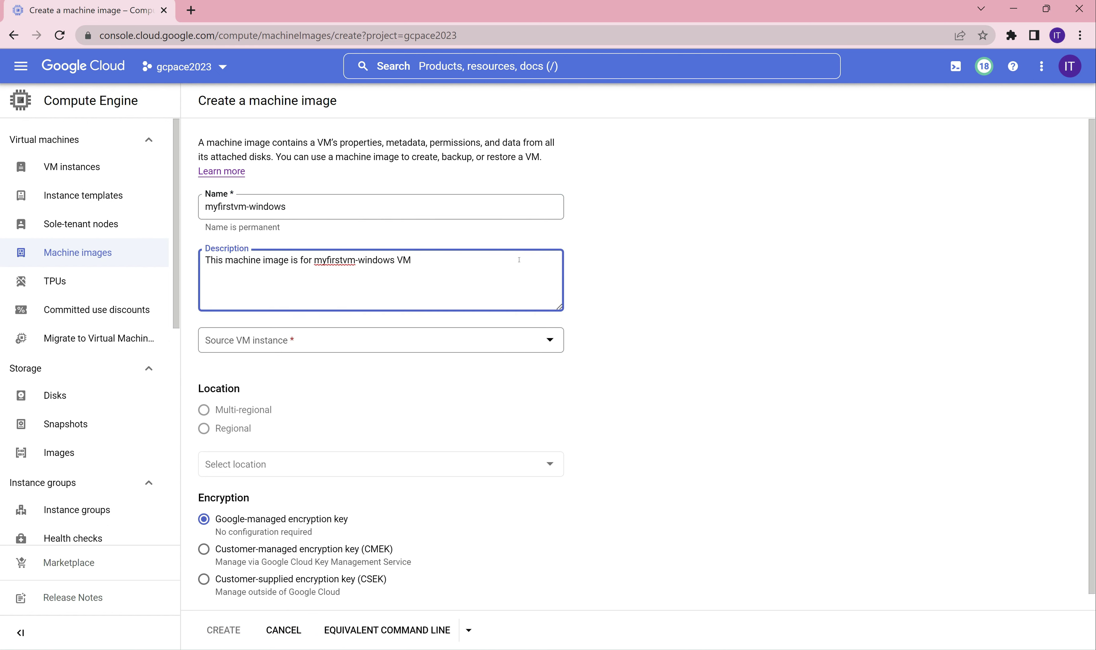
click(676, 329)
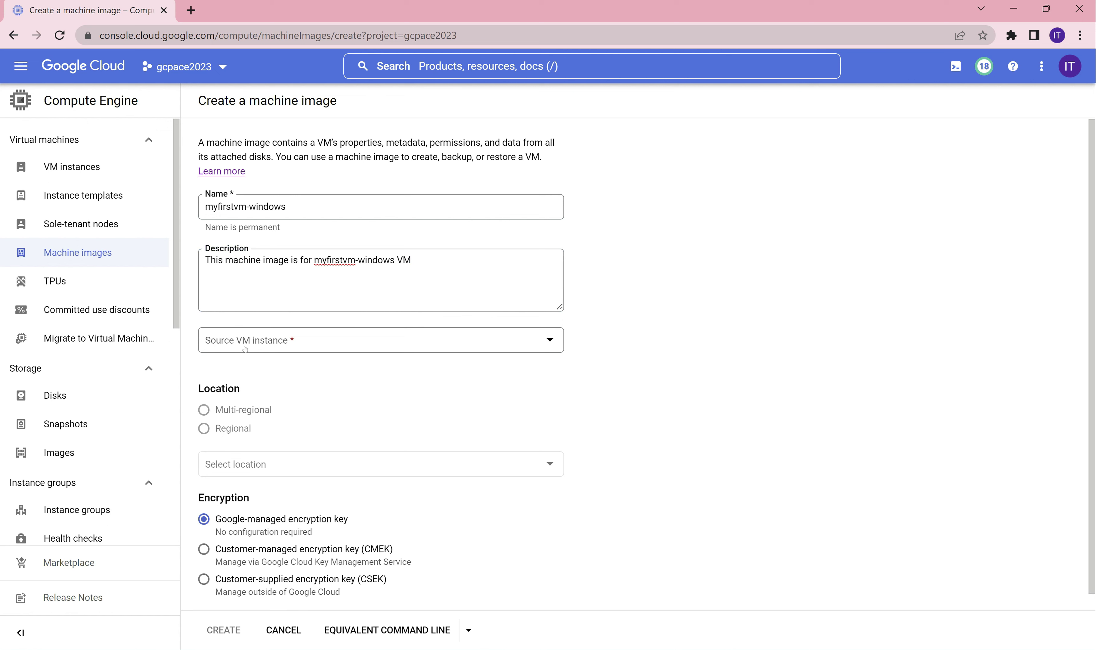
Step: Select myfirstvm-windows as the source VM instance
click(322, 346)
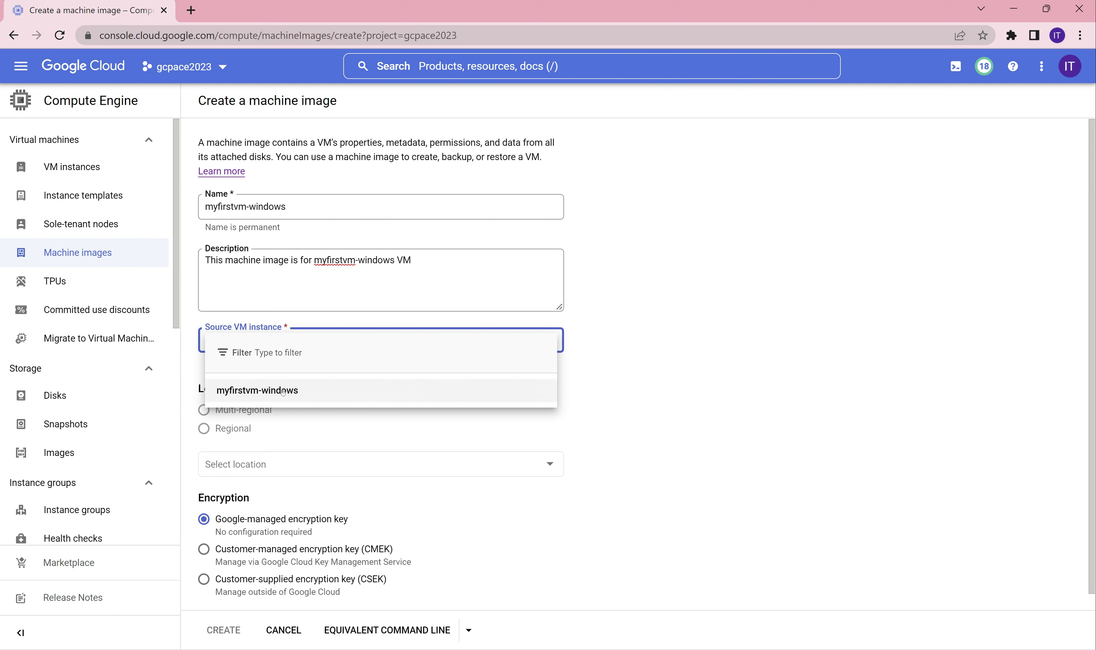
click(283, 391)
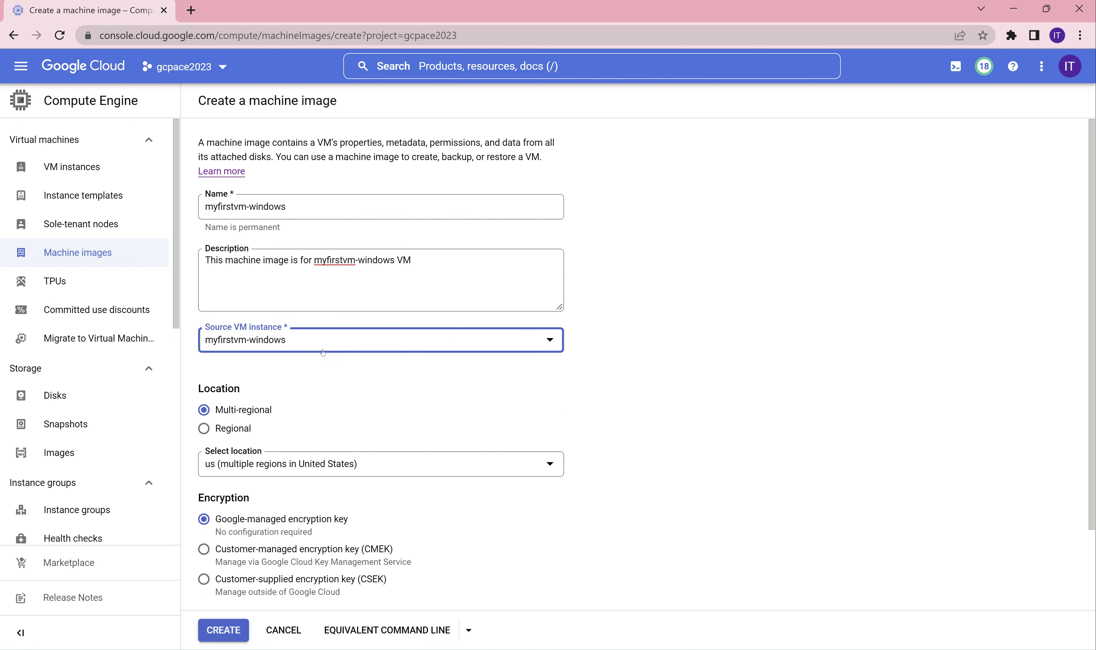
scroll(627, 422, down, 2)
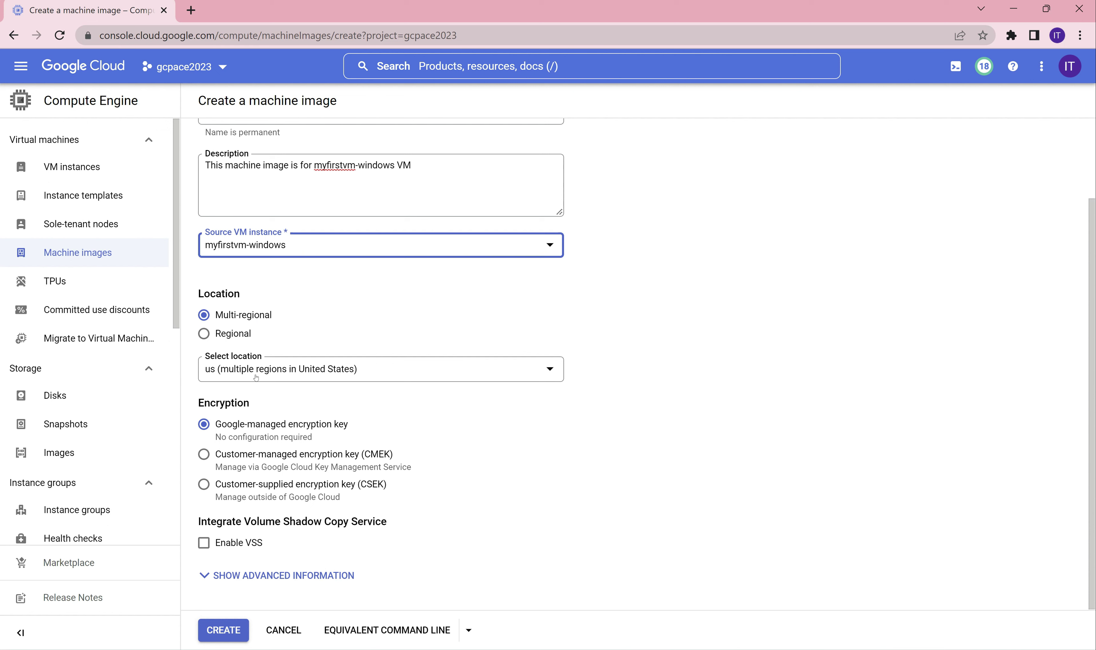
Step: Change the image location from US multi-region to Regional us-east1 (South Carolina)
click(392, 374)
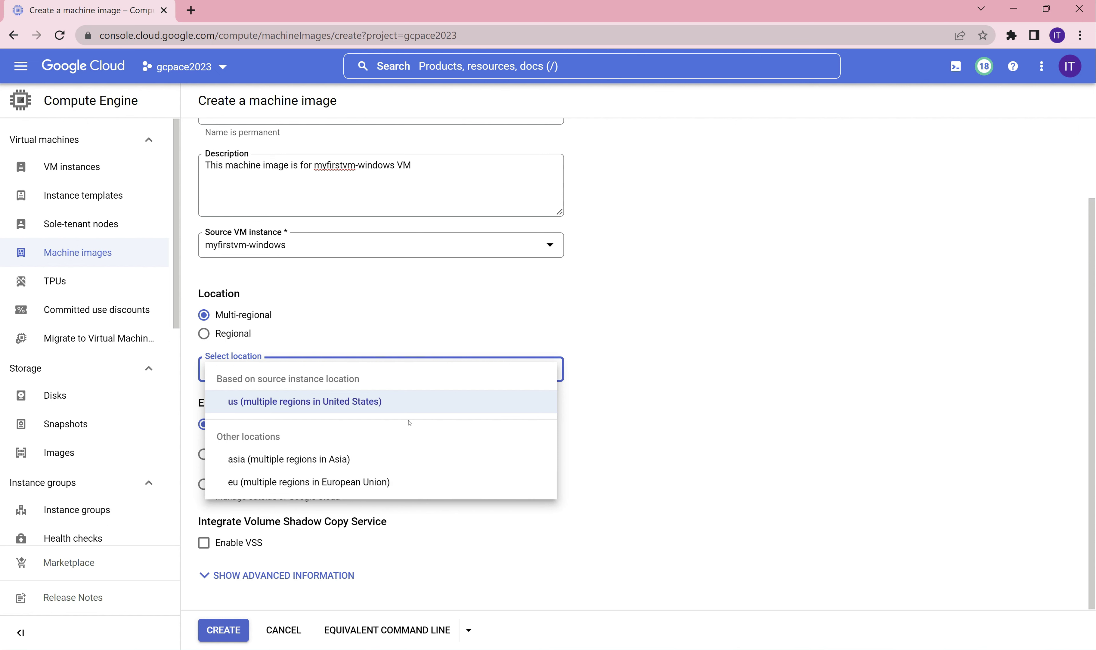
click(413, 405)
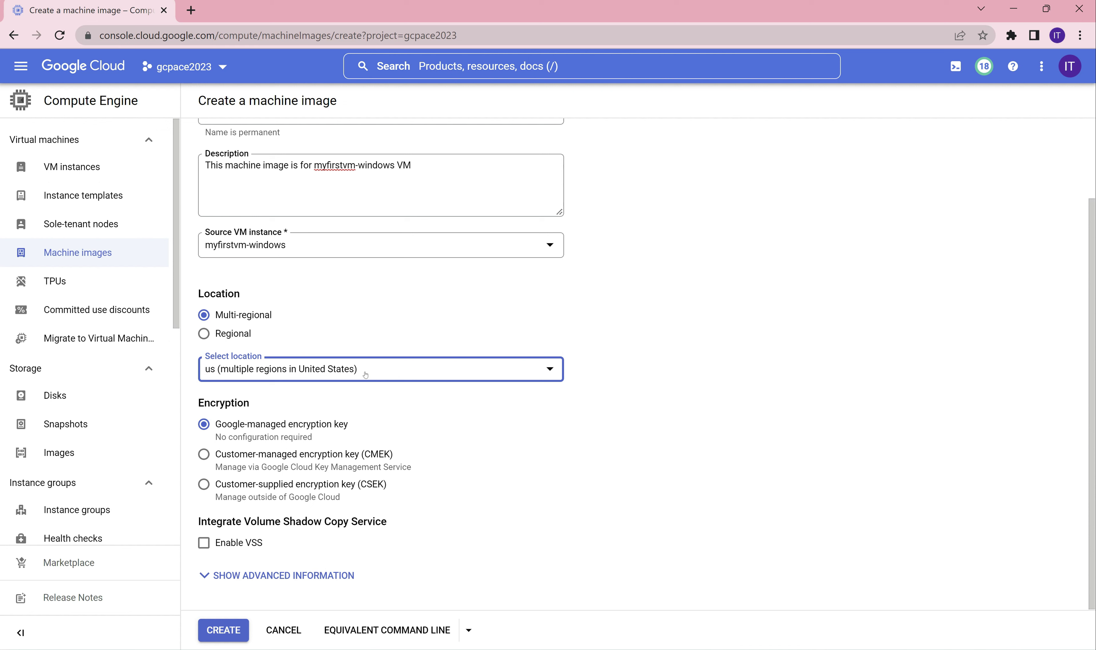
click(234, 334)
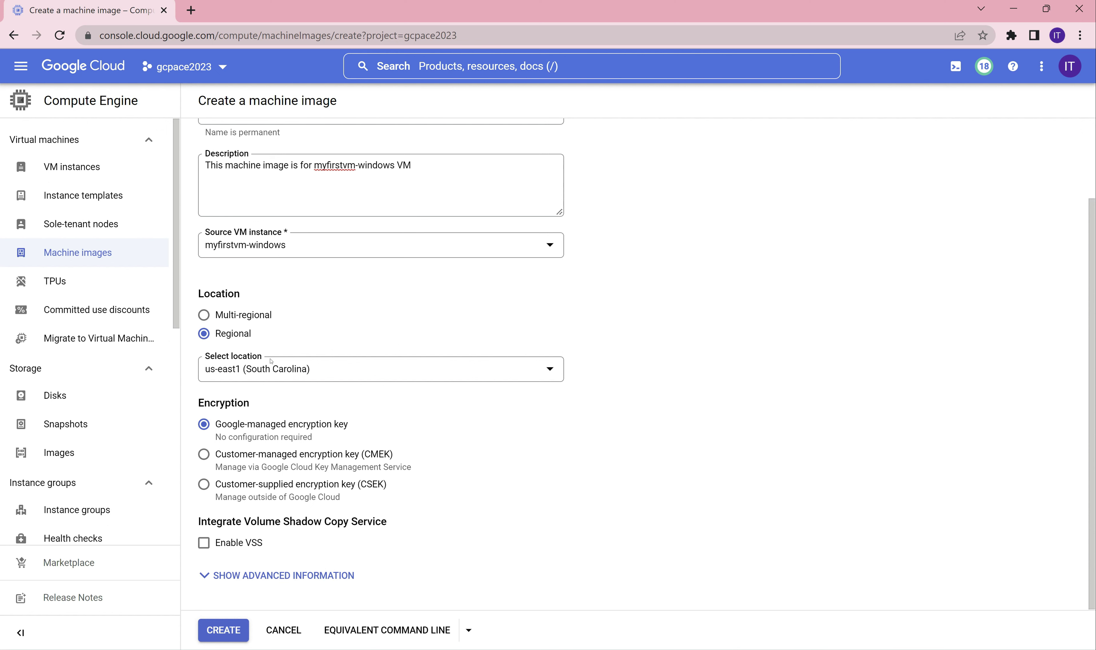
click(336, 377)
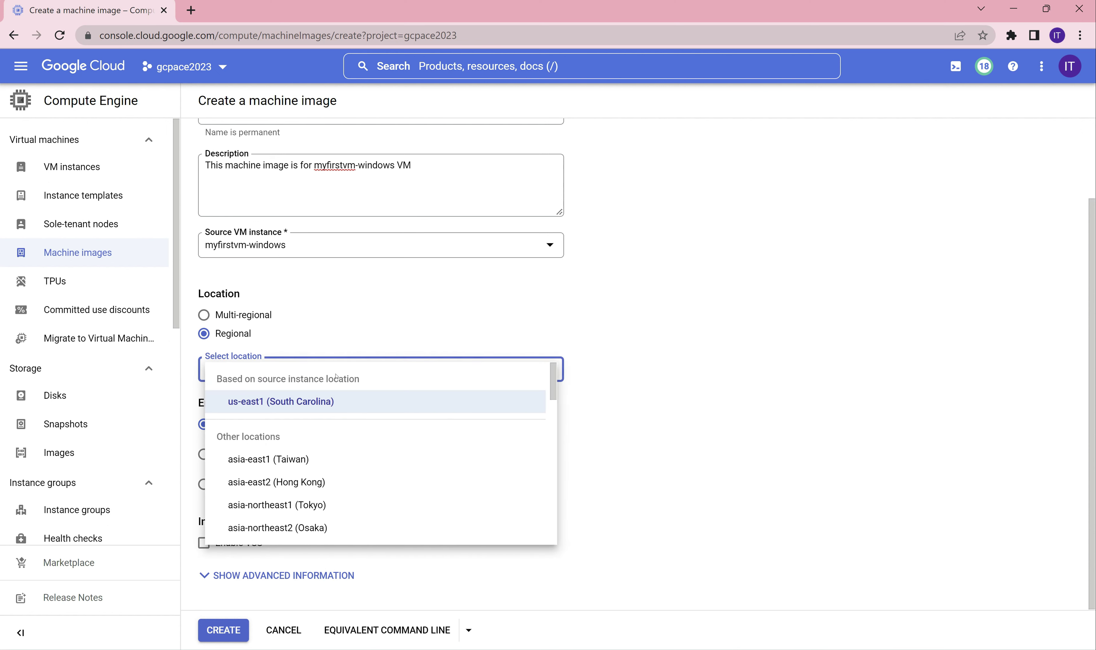
click(249, 393)
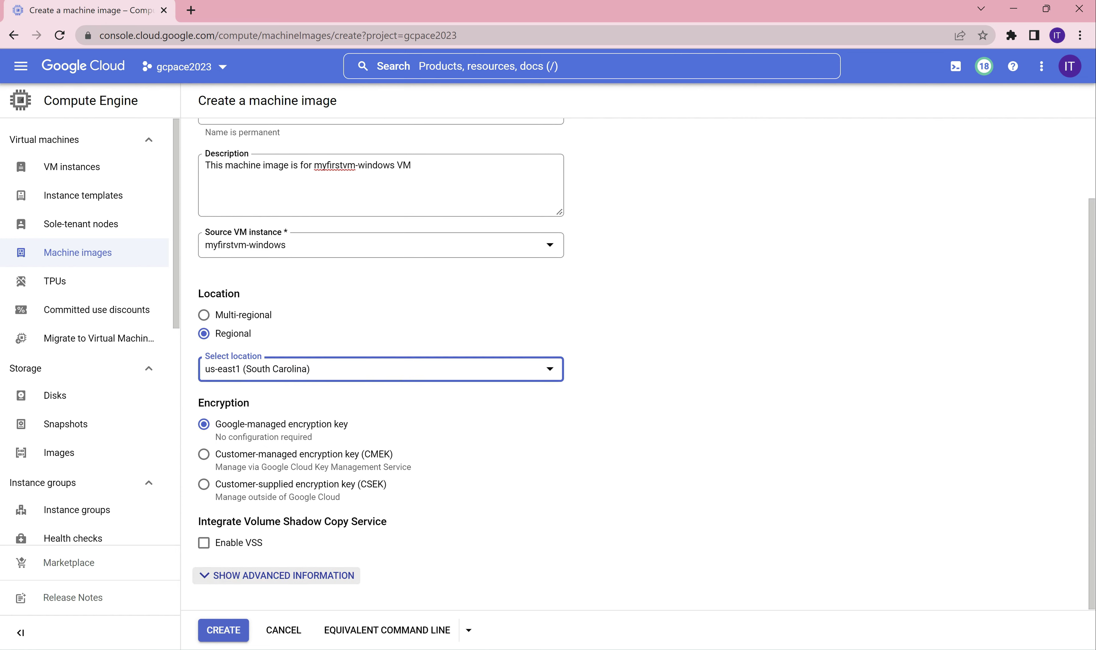
Step: Review the source VM's advanced properties, disks and network details, then create the image
click(249, 574)
scroll(559, 514, down, 10)
scroll(559, 514, down, 3)
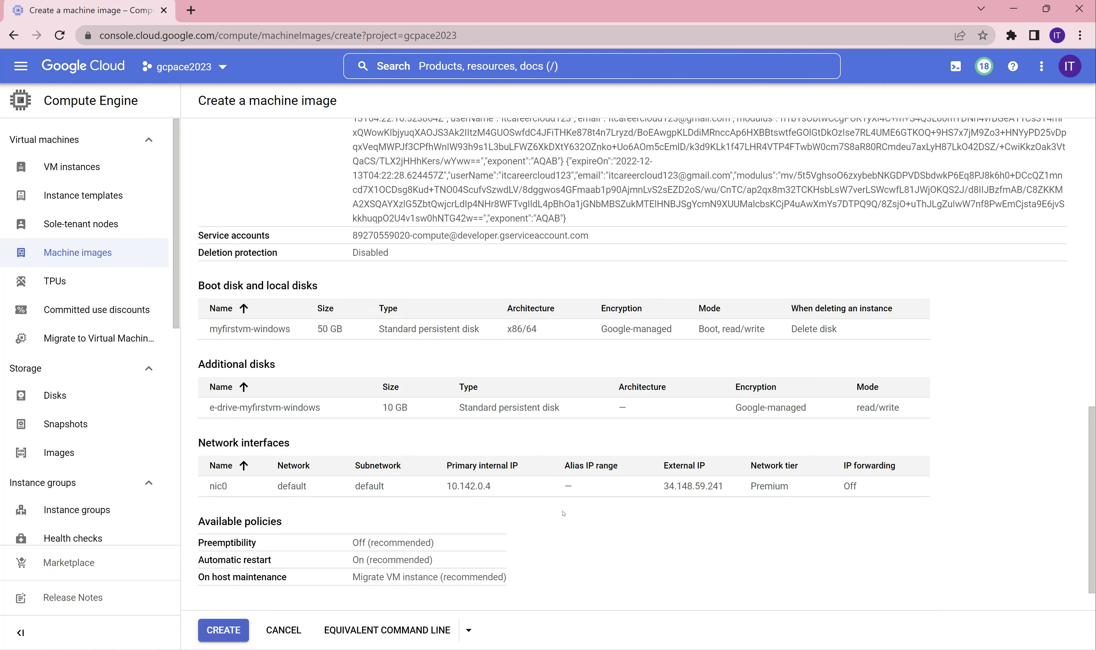
scroll(563, 513, up, 15)
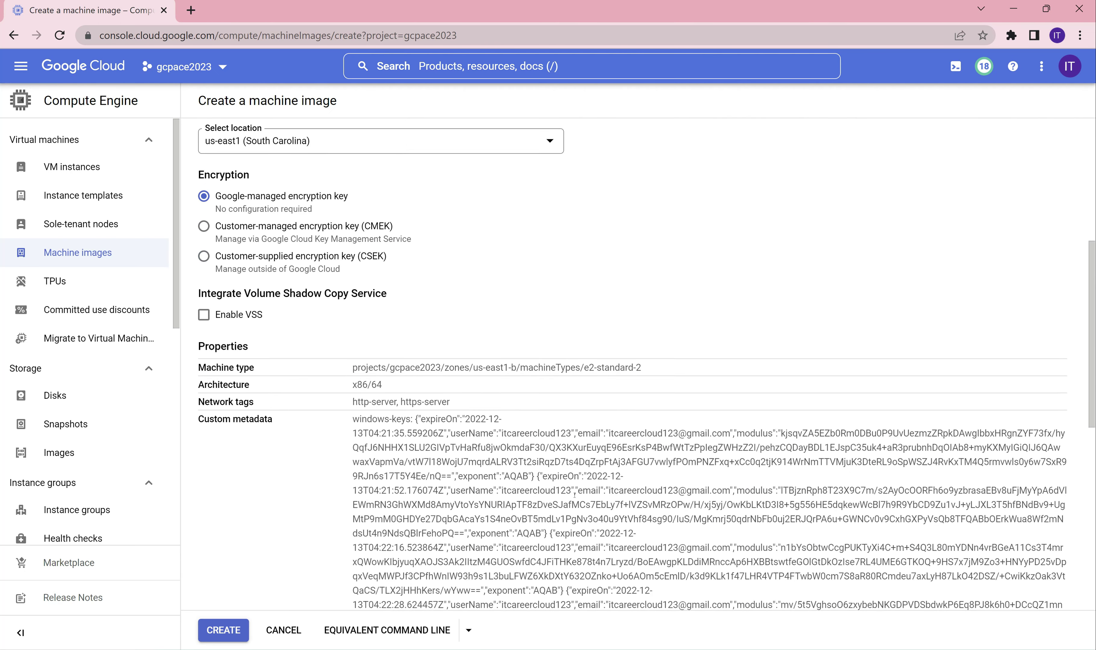
scroll(574, 493, down, 2)
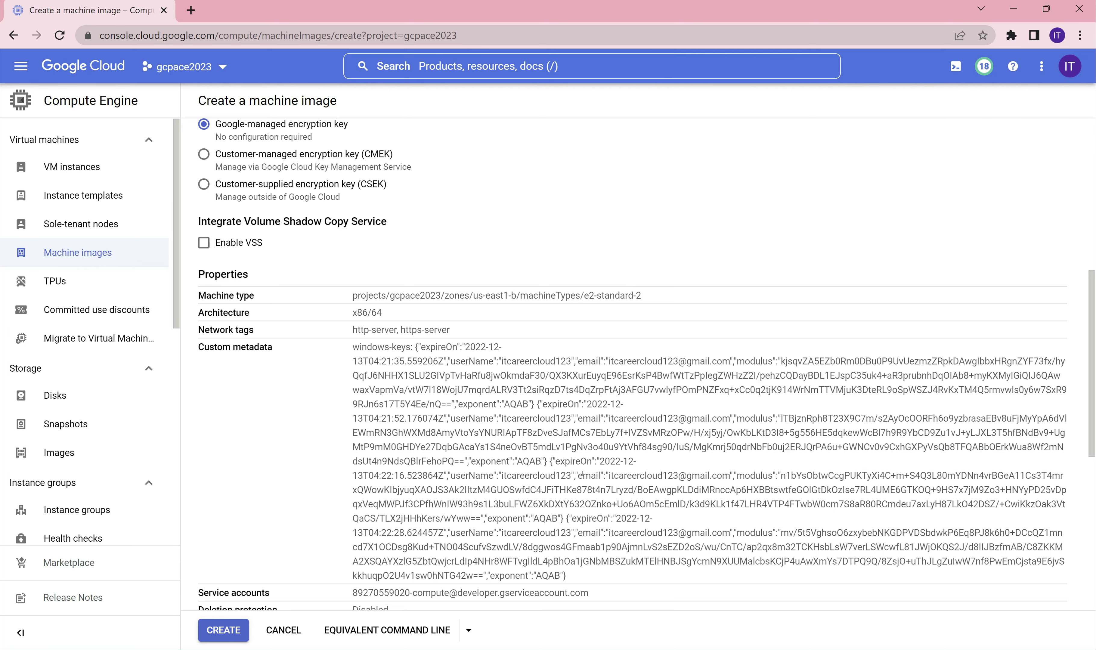
scroll(581, 474, down, 10)
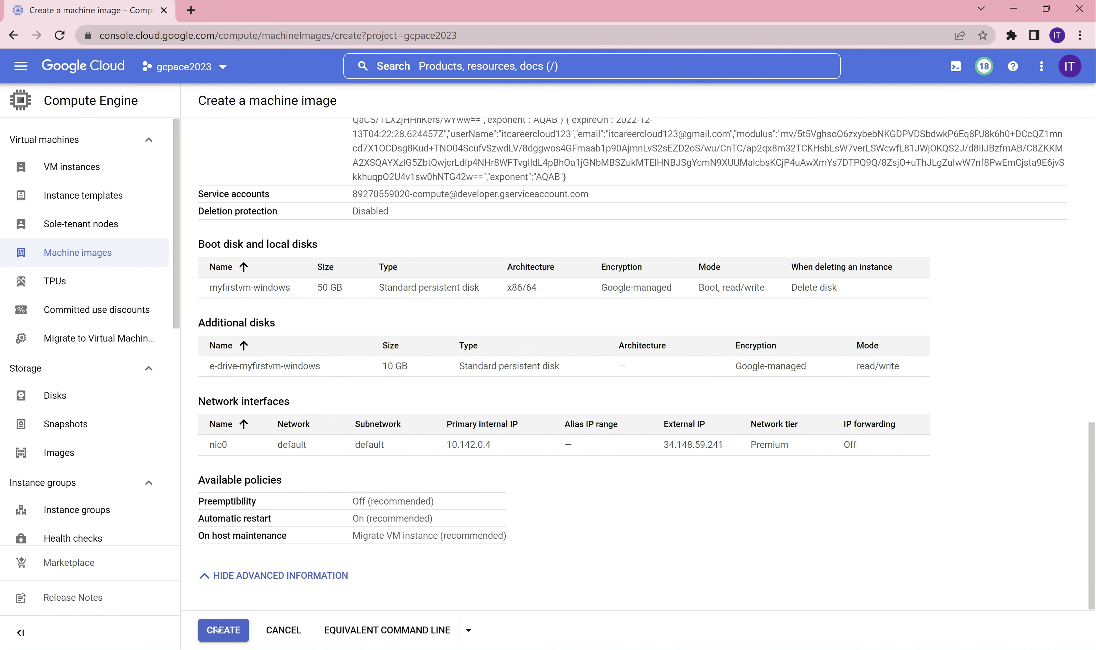
click(218, 631)
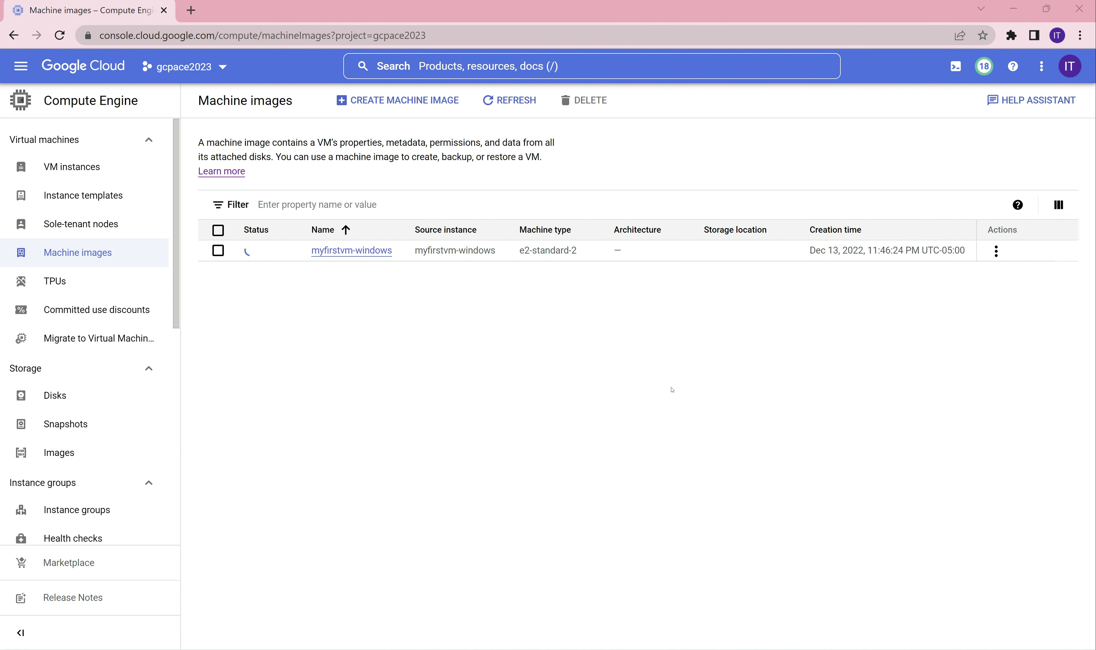
Step: Go to VM instances and dismiss the RDP client instructions for myfirstvm-windows
click(85, 168)
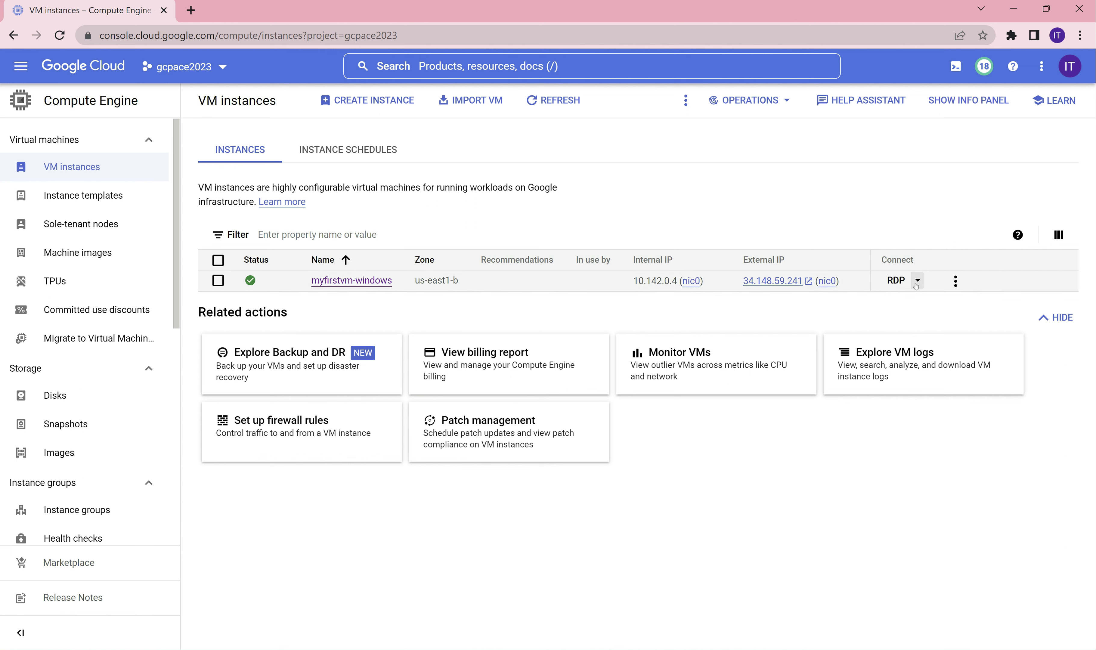
click(895, 281)
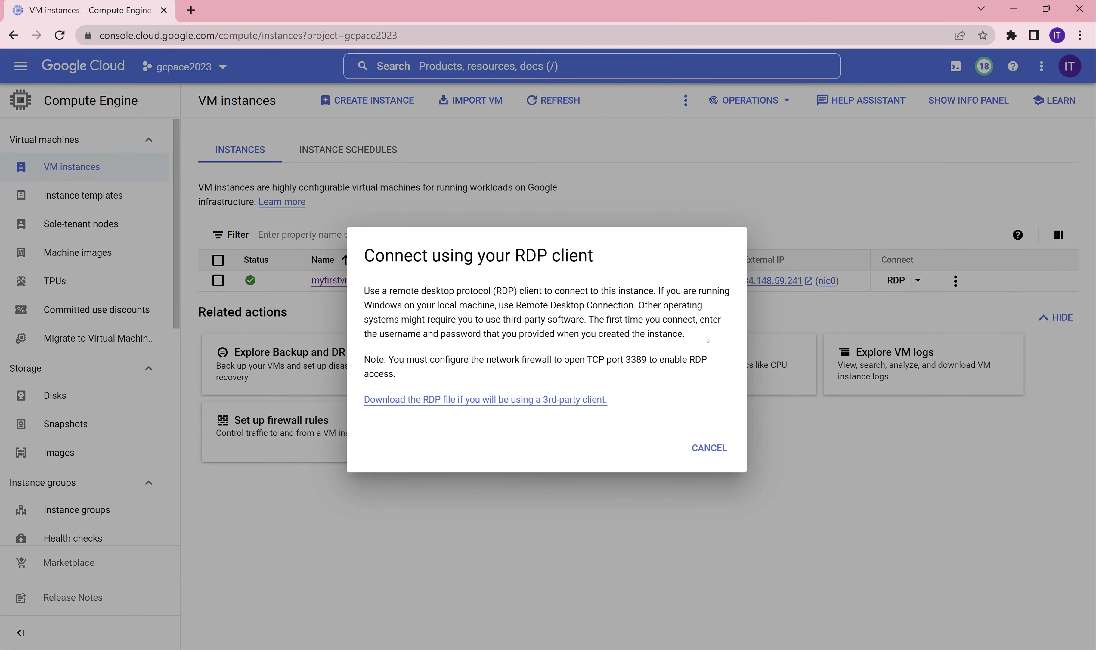
click(699, 449)
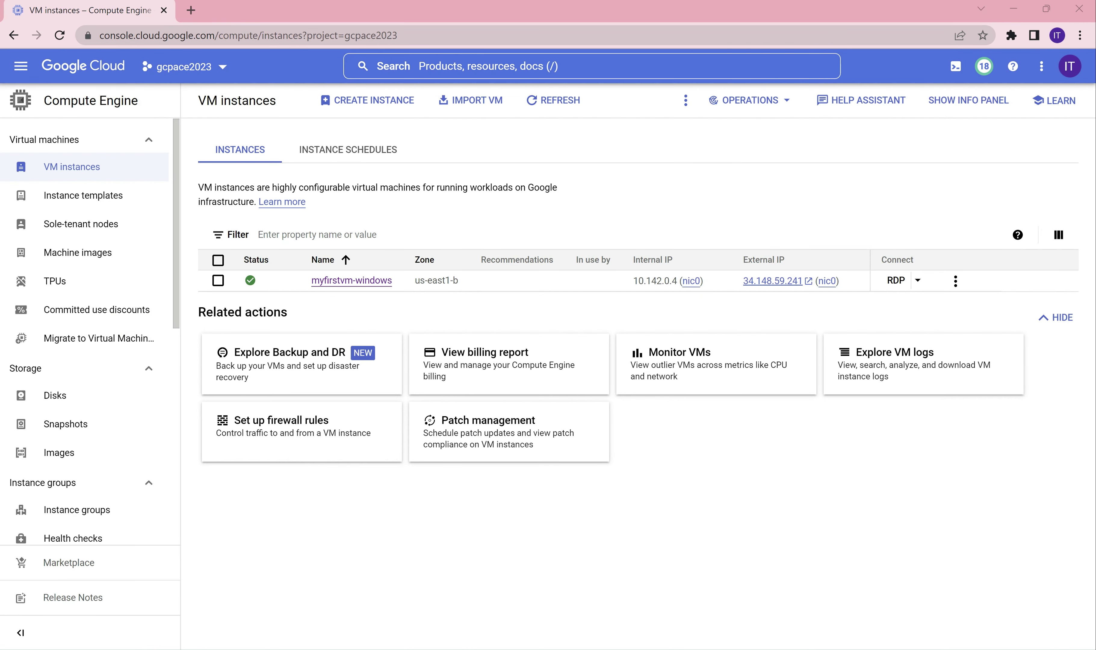
Step: Launch the myfirstvm-windows (2) RDP file from Downloads, sorted newest first
key(super+e)
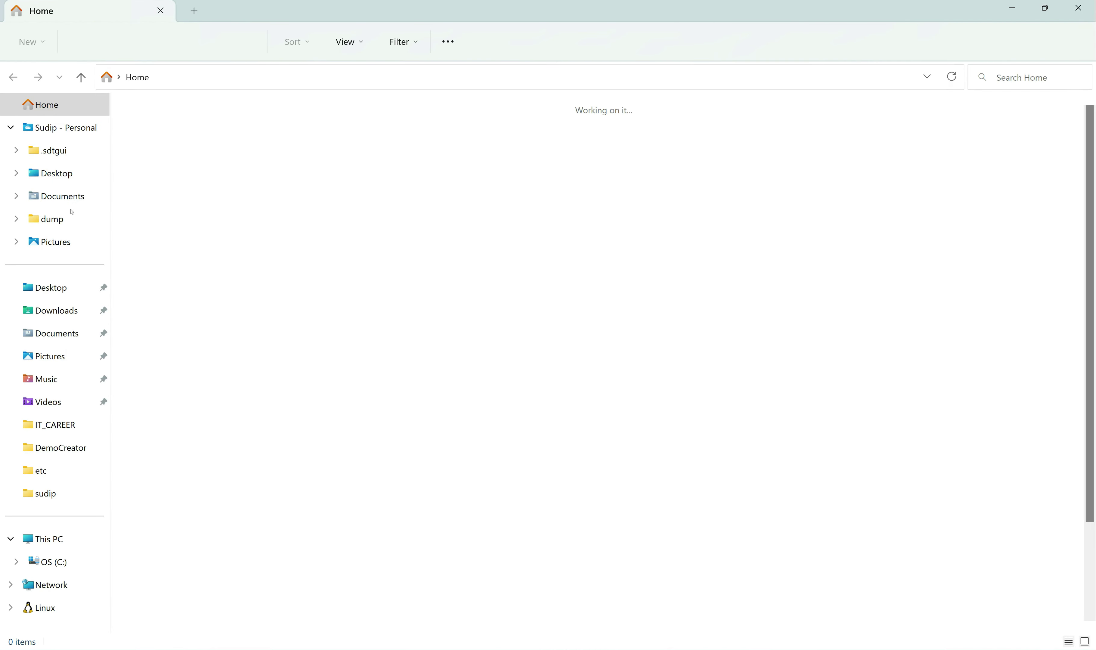
click(50, 310)
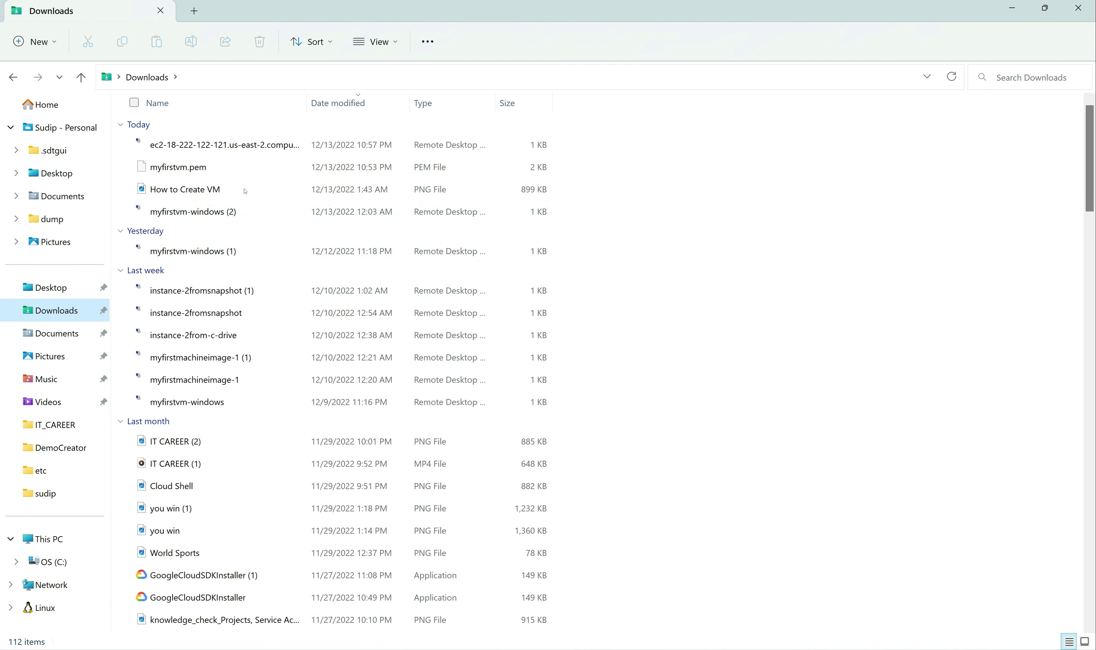
click(341, 103)
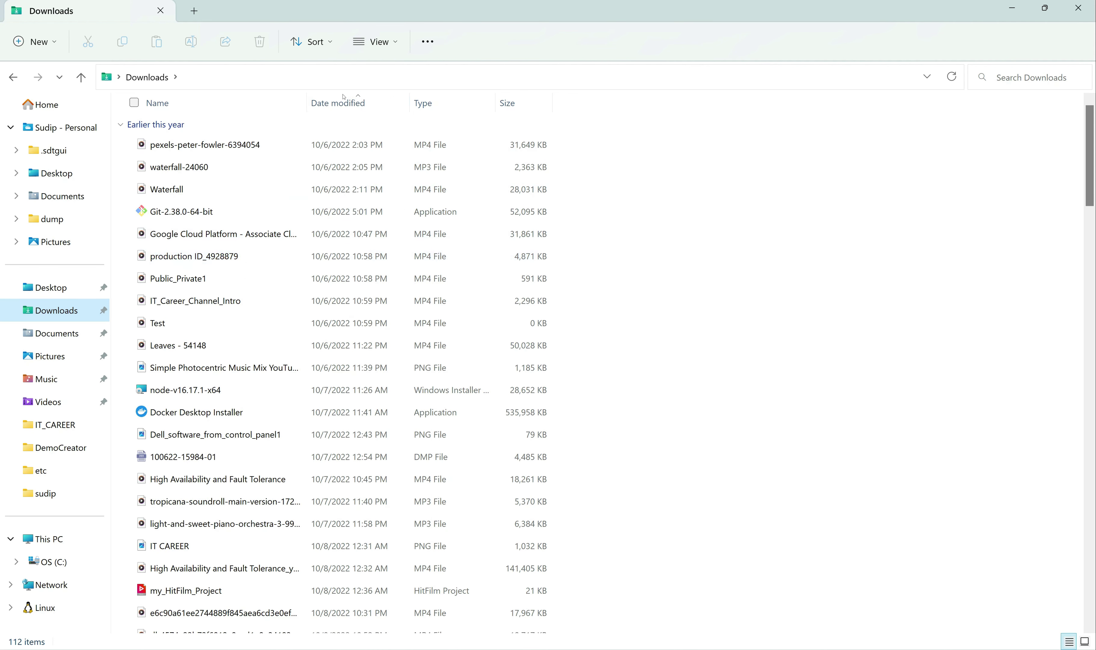
click(324, 103)
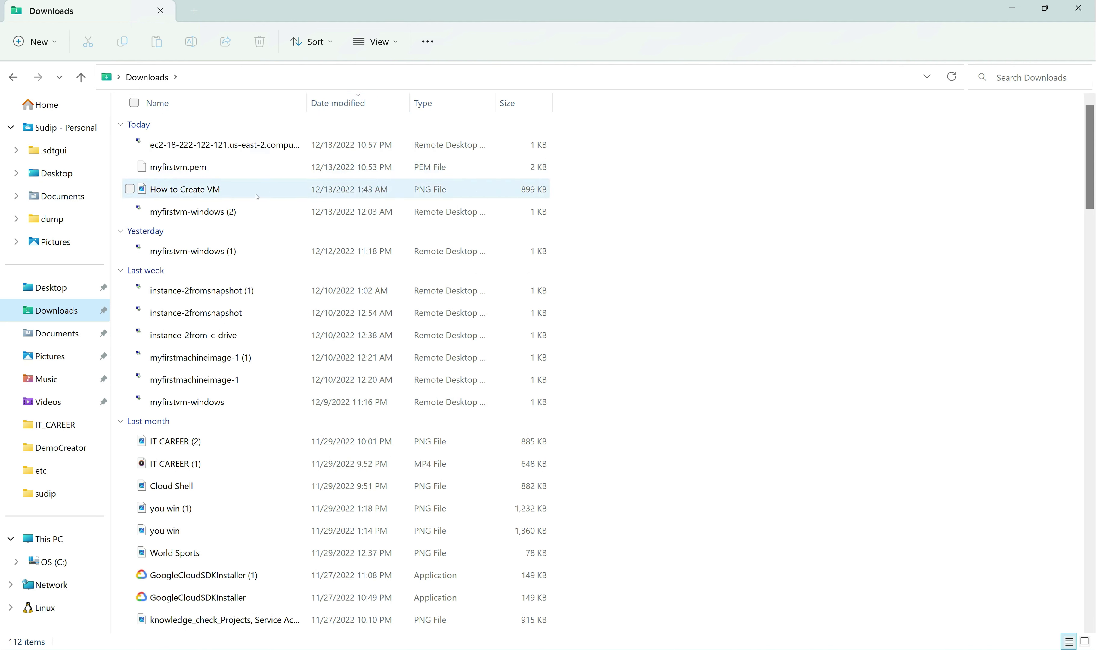
click(197, 214)
double_click(272, 215)
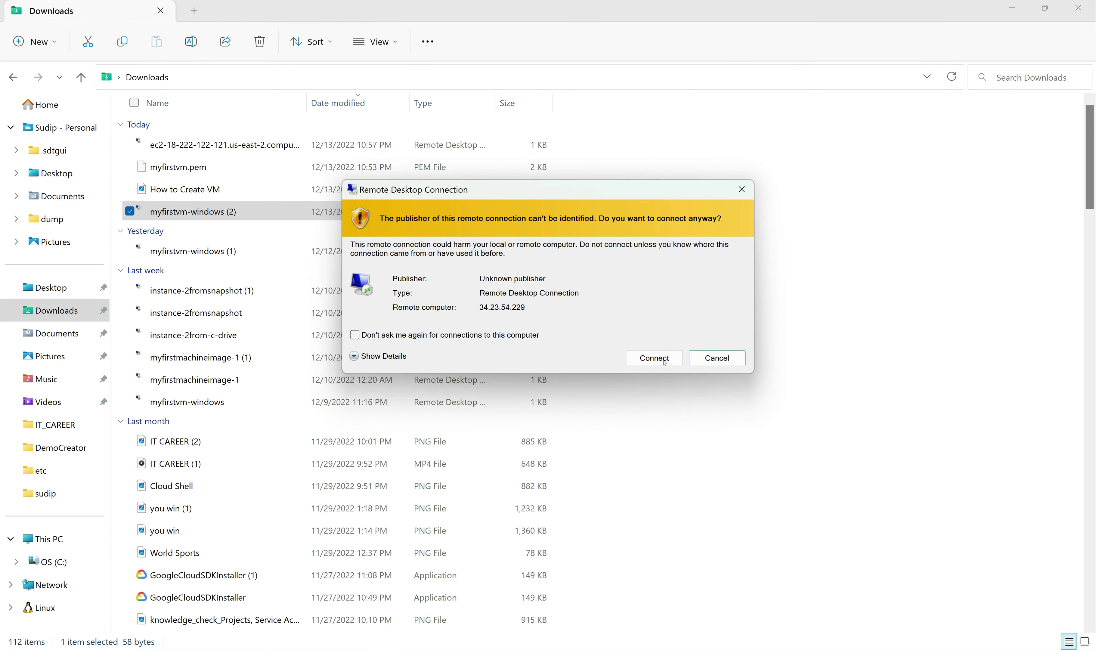
Step: Accept the unknown-publisher warning and connect to 34.23.54.229
click(664, 362)
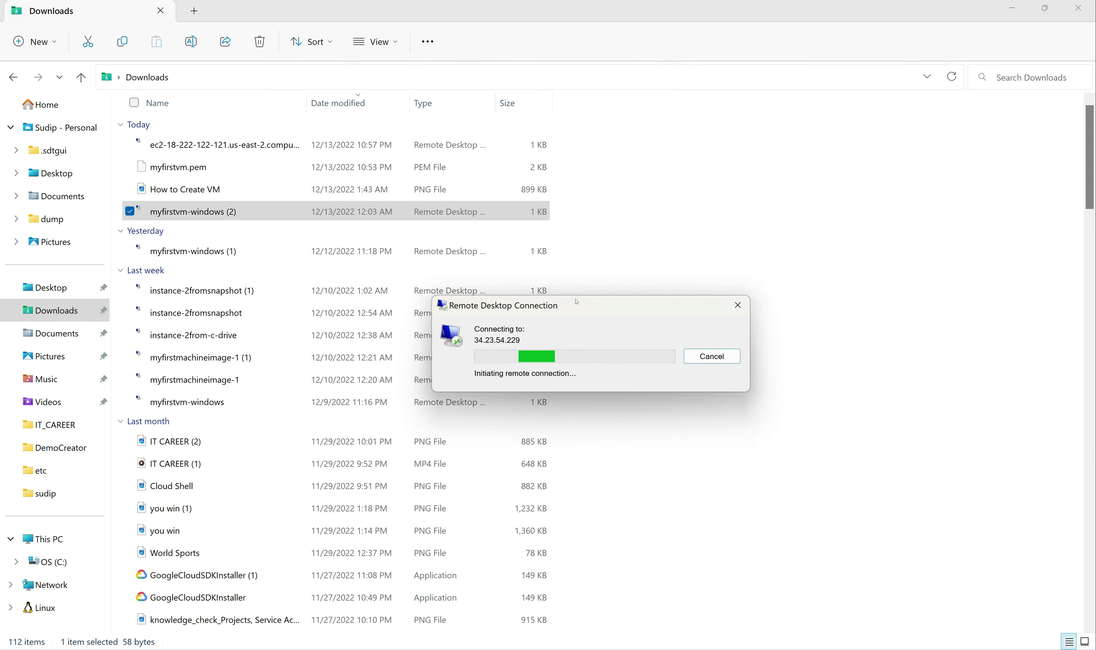
drag(576, 302, 489, 293)
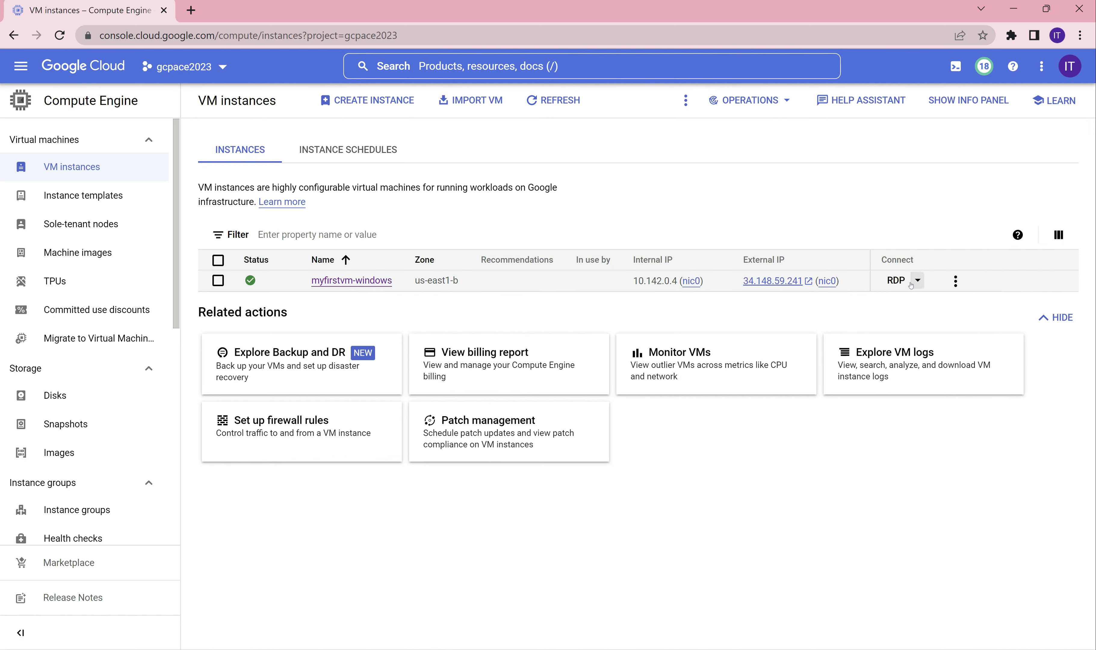
Step: Generate a new Windows password for the VM's user and paste it into Notepad
click(895, 280)
click(708, 448)
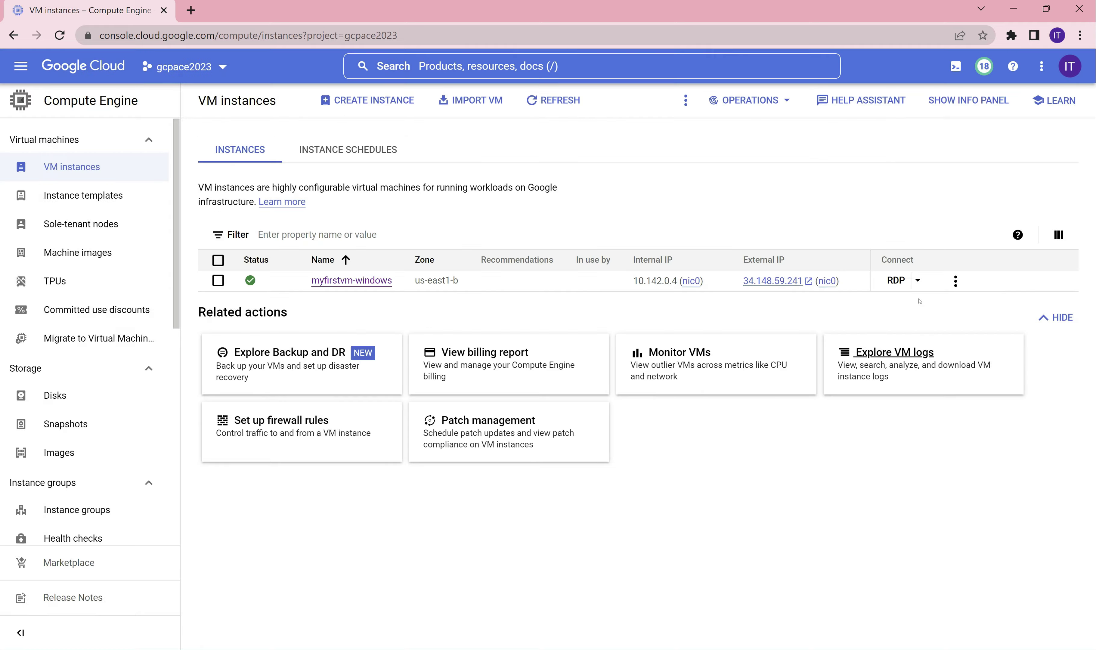
click(917, 280)
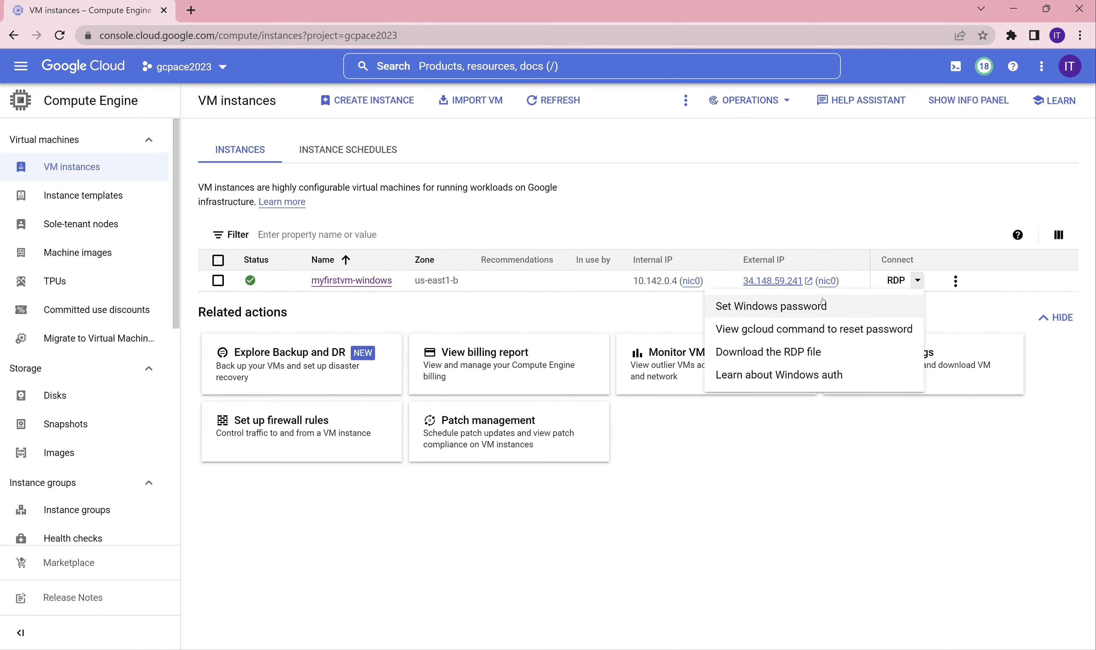
click(809, 306)
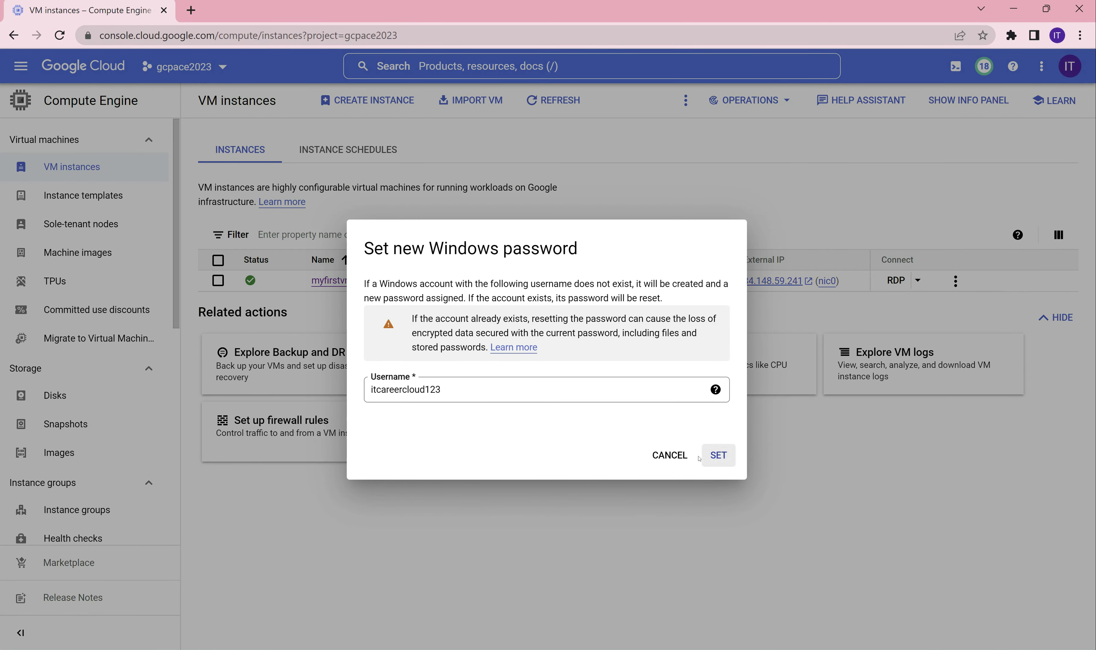
click(720, 455)
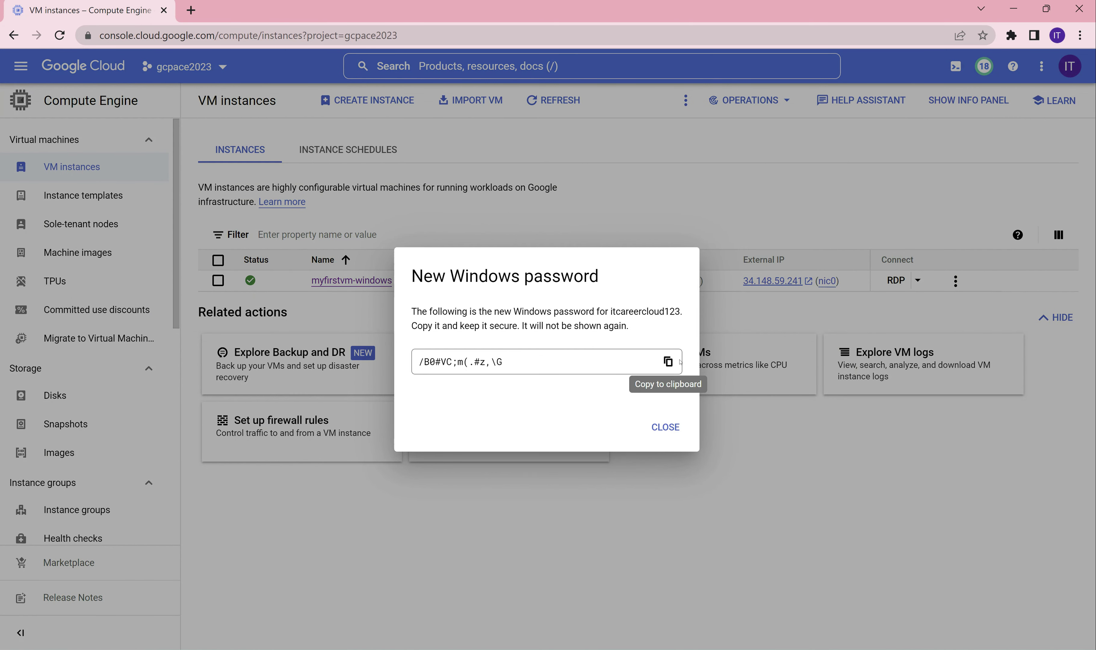
click(680, 362)
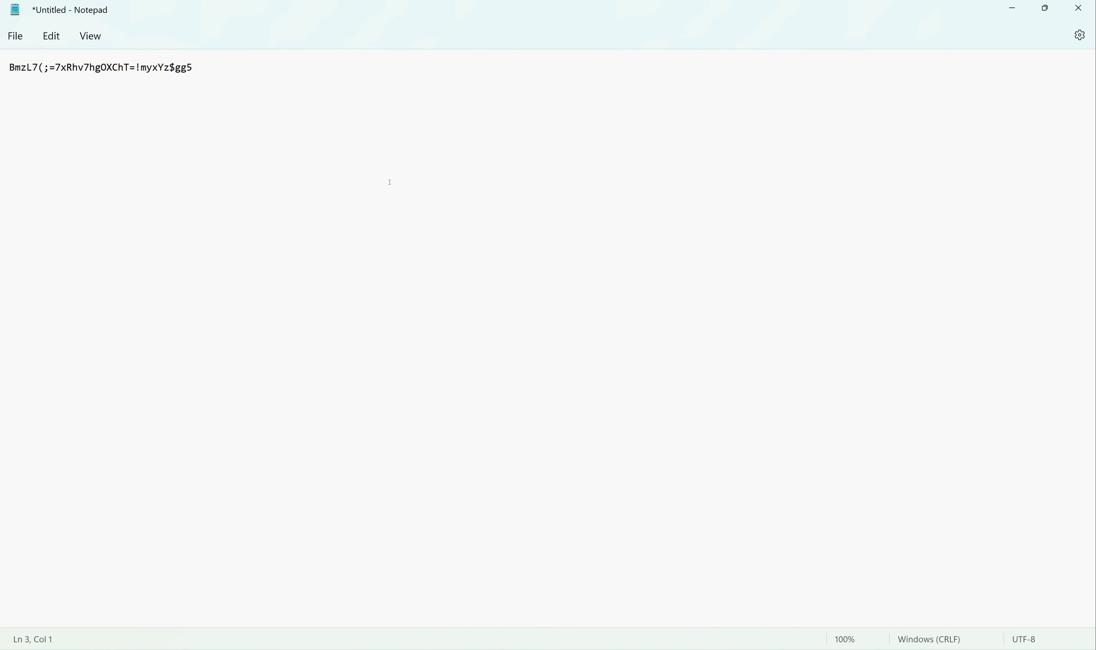
key(Return)
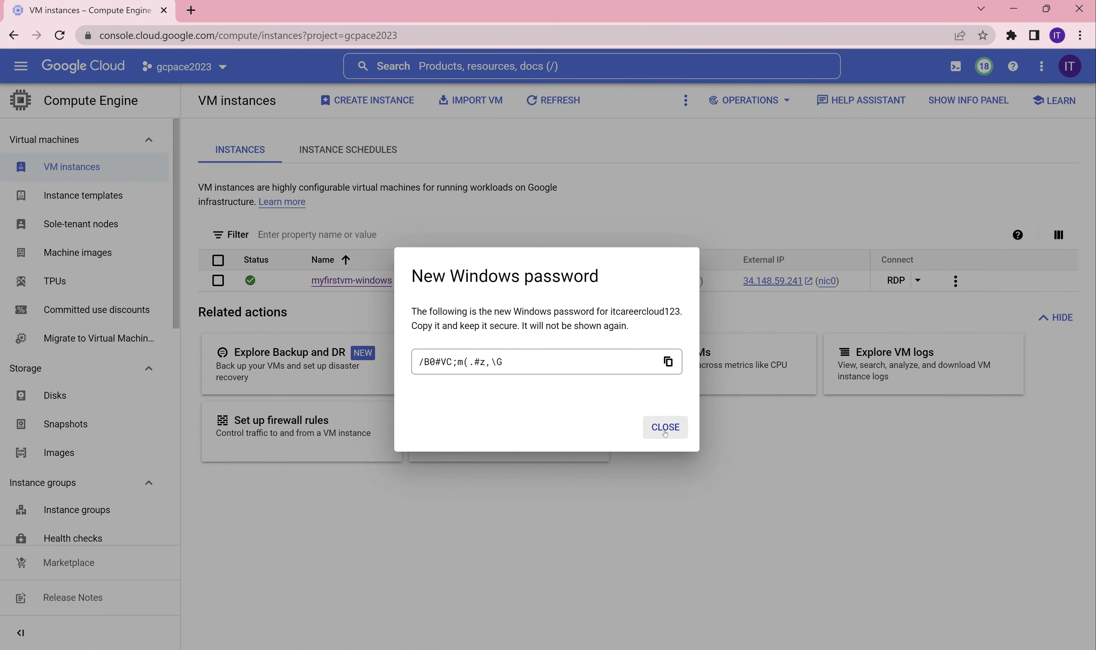
Step: Download a fresh RDP connection file for the myfirstvm-windows VM
click(665, 427)
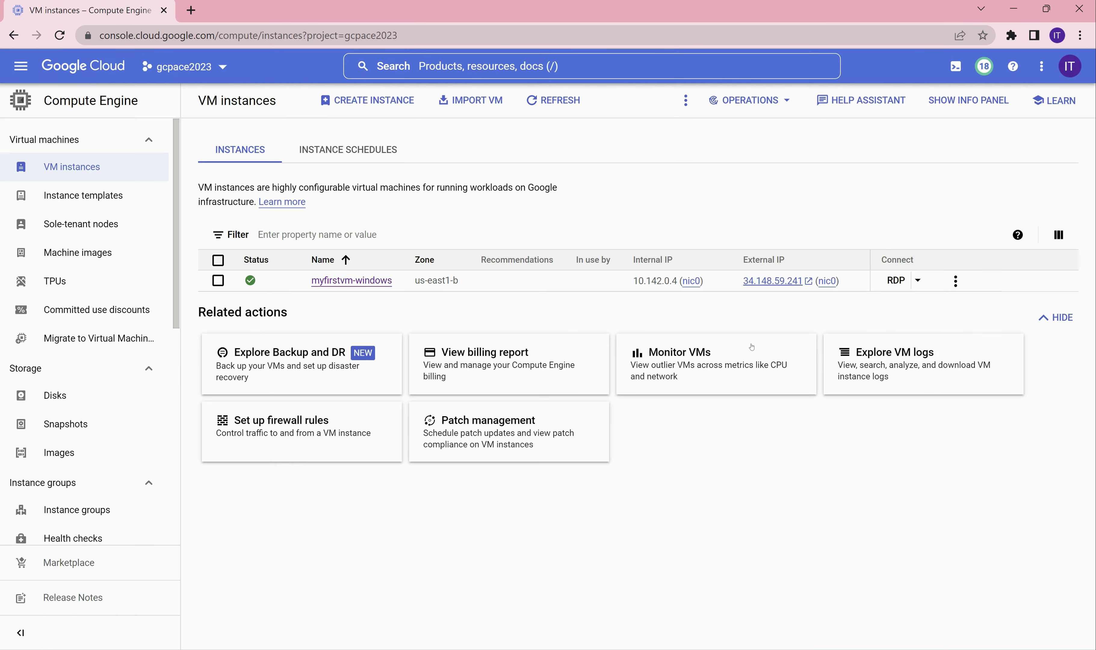
click(896, 280)
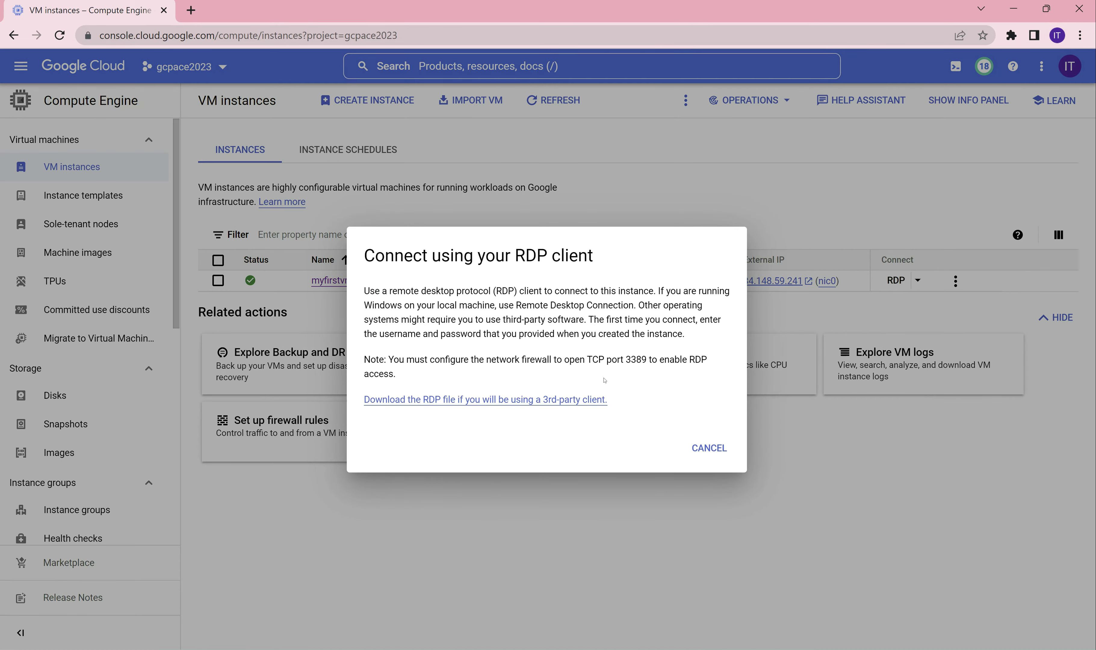
click(581, 399)
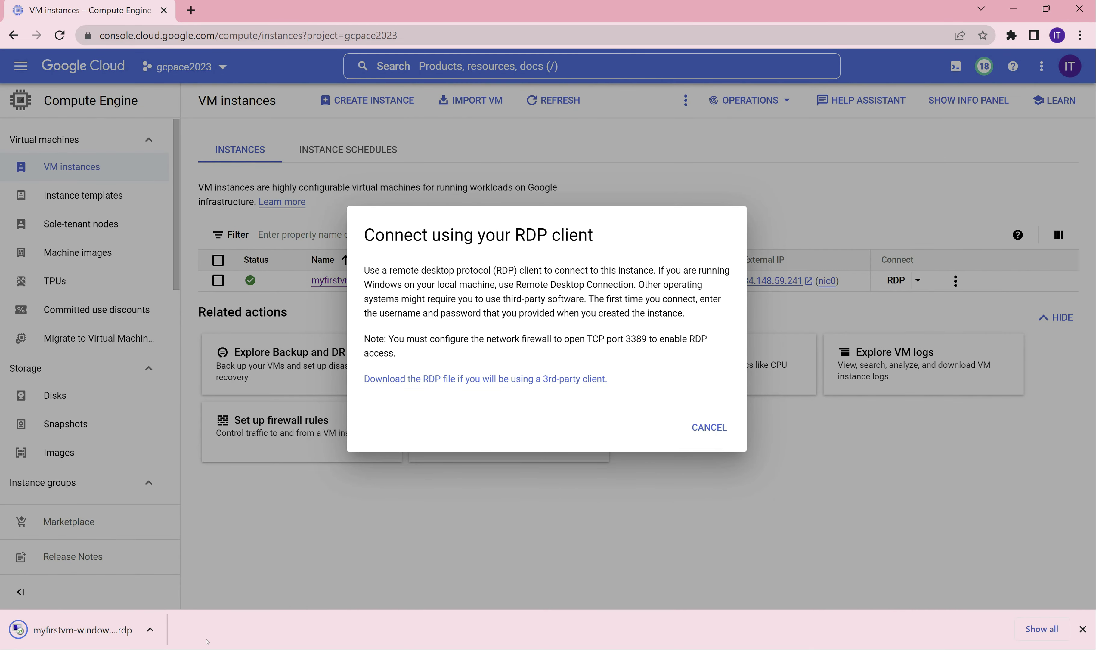
click(708, 427)
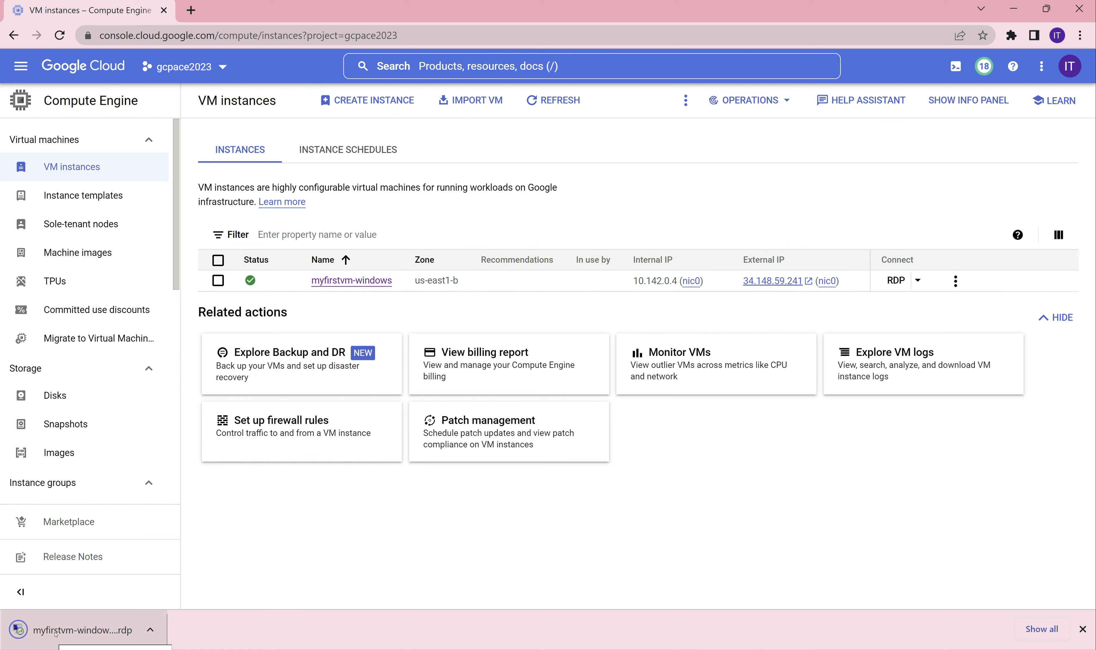
Step: Open the RDP file, sign in with the new password and permanently trust the certificate
click(55, 632)
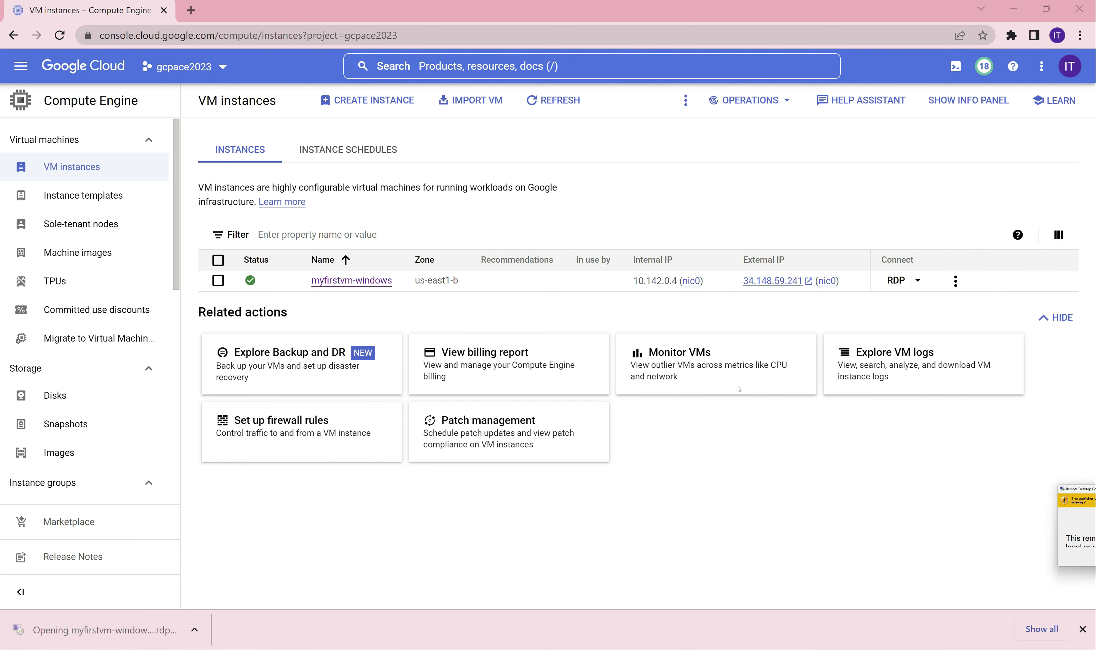
click(598, 437)
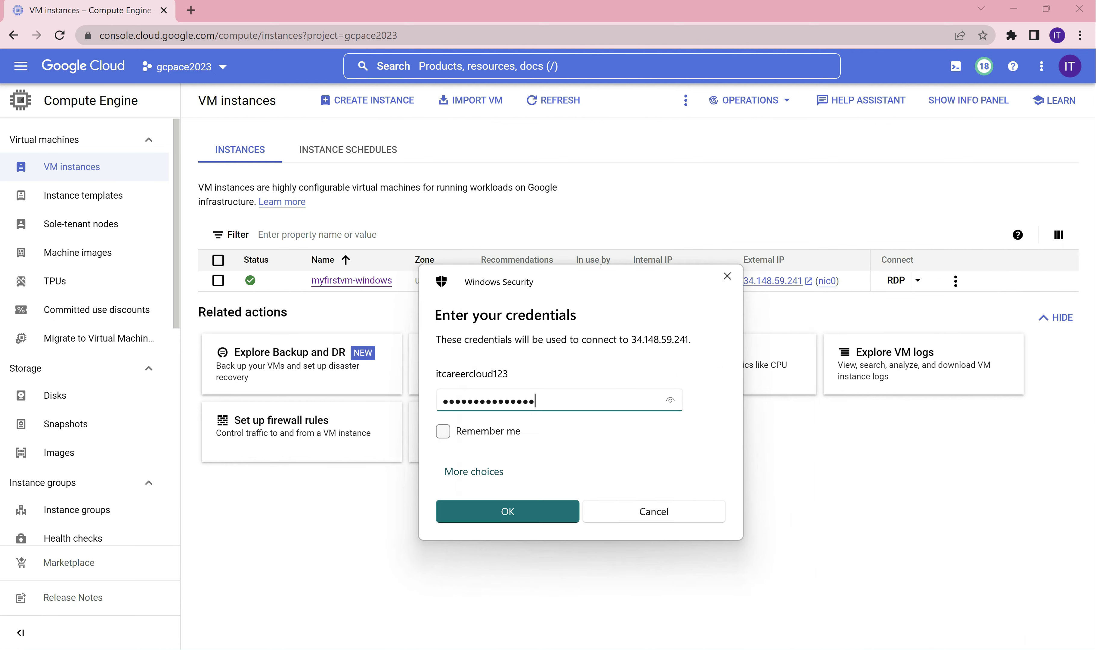
click(460, 482)
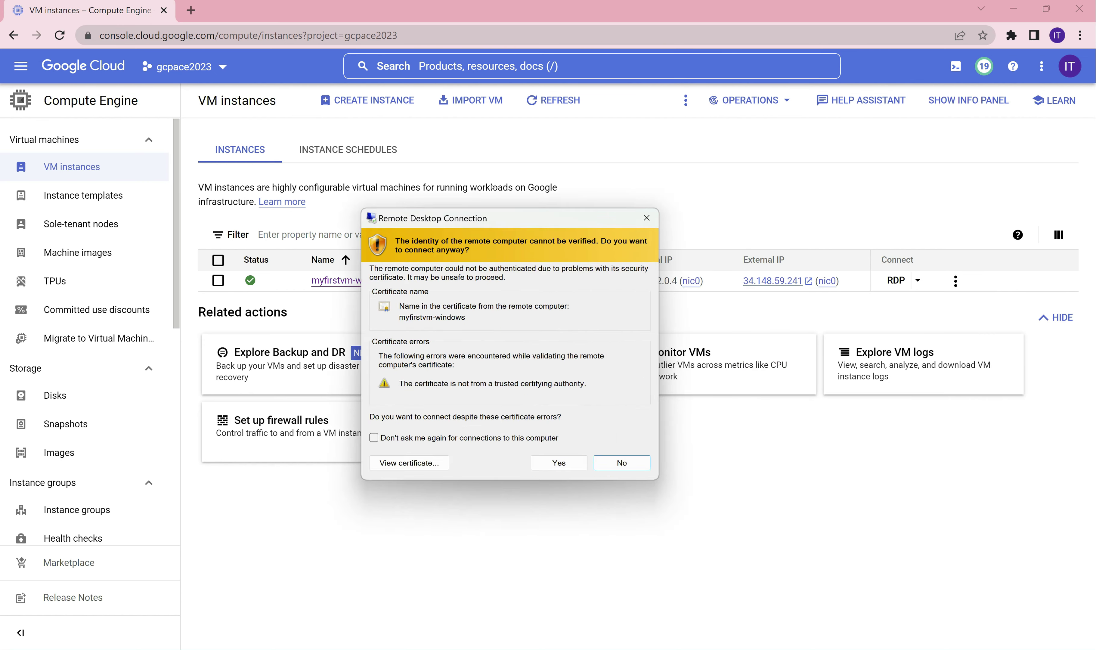
click(275, 380)
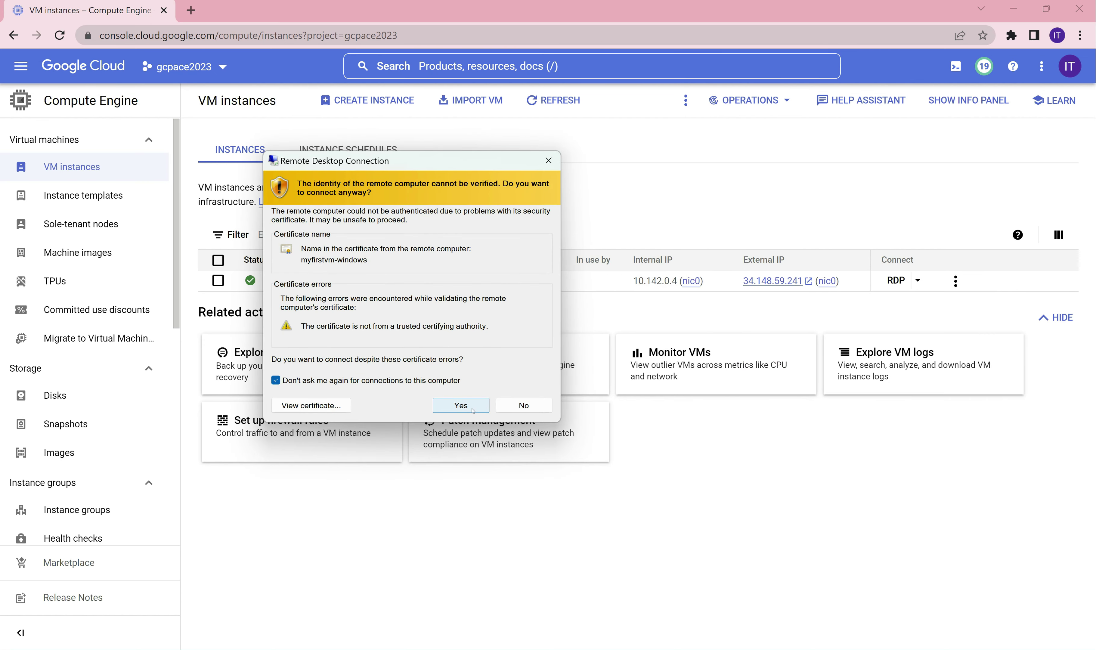
click(461, 405)
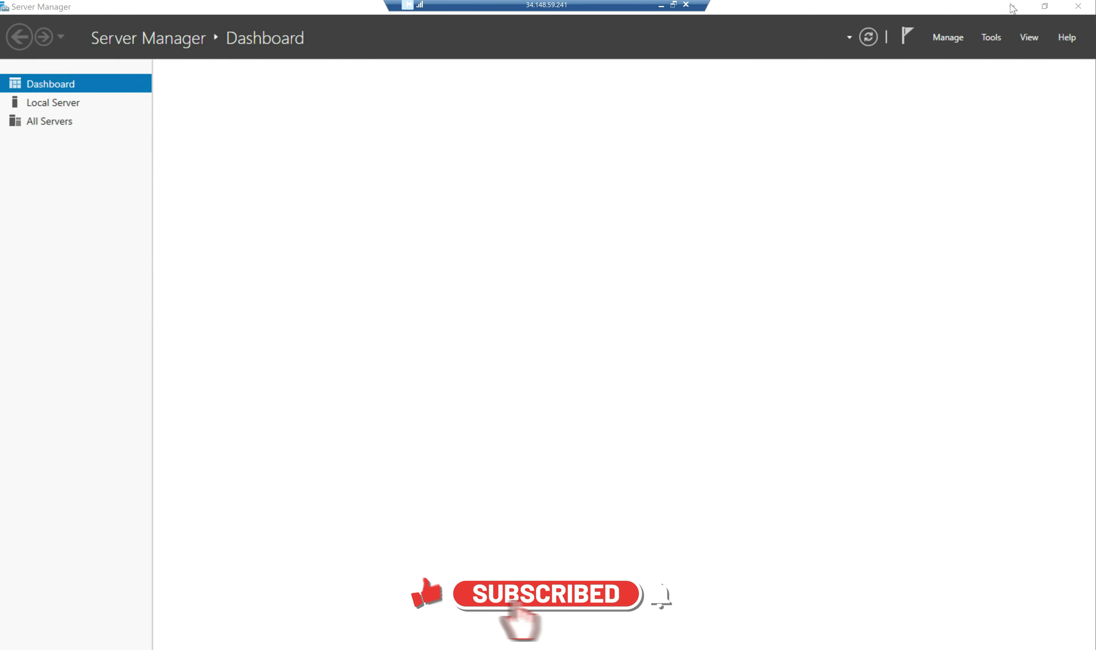
Step: Browse to C:\inetpub\wwwroot in File Explorer on the restored VM
click(1012, 7)
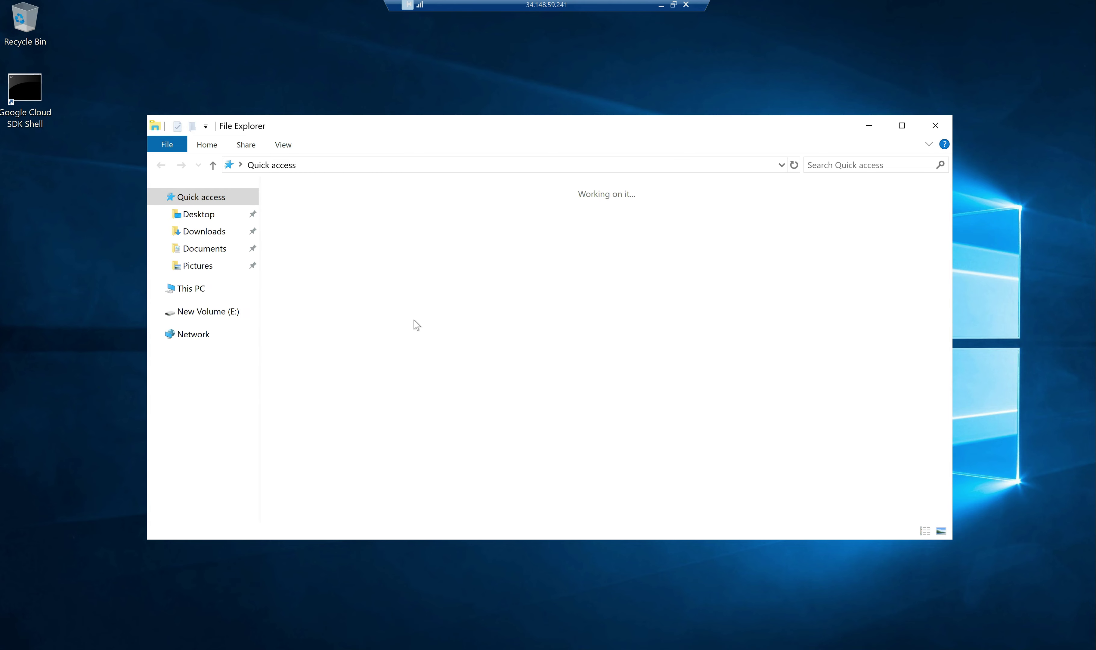
click(193, 289)
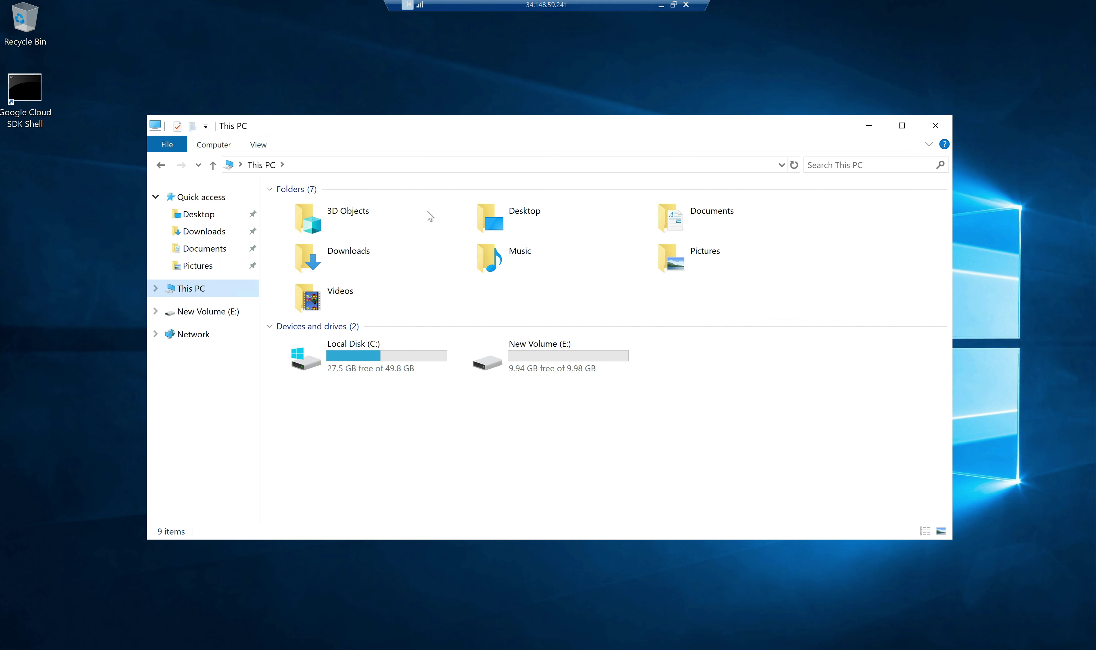
double_click(395, 363)
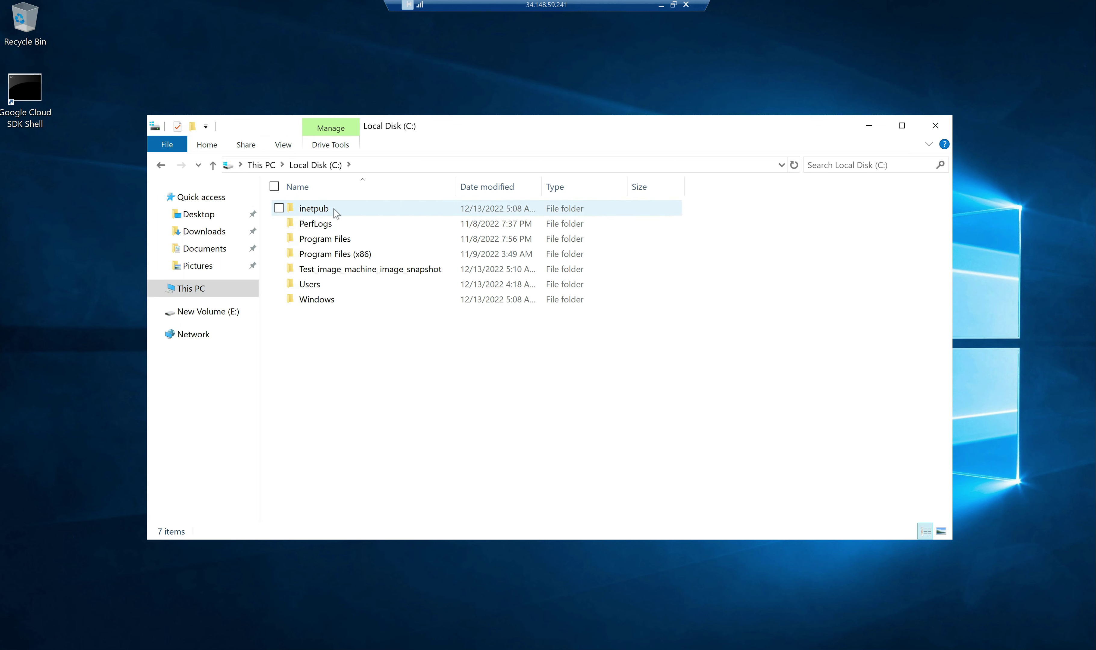
double_click(335, 210)
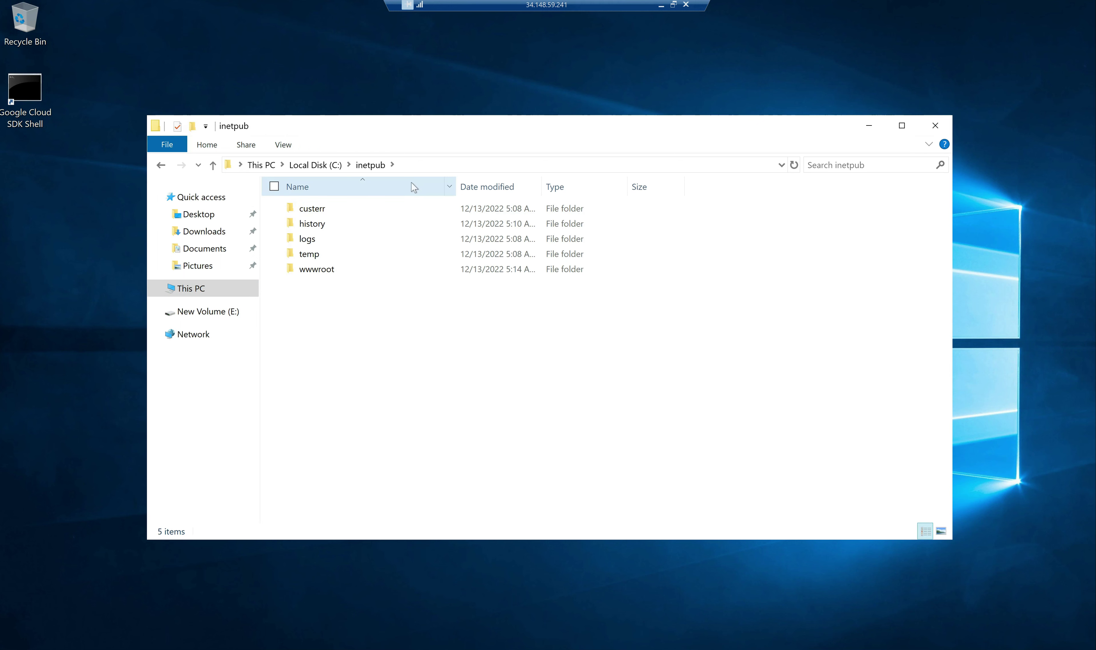
double_click(339, 269)
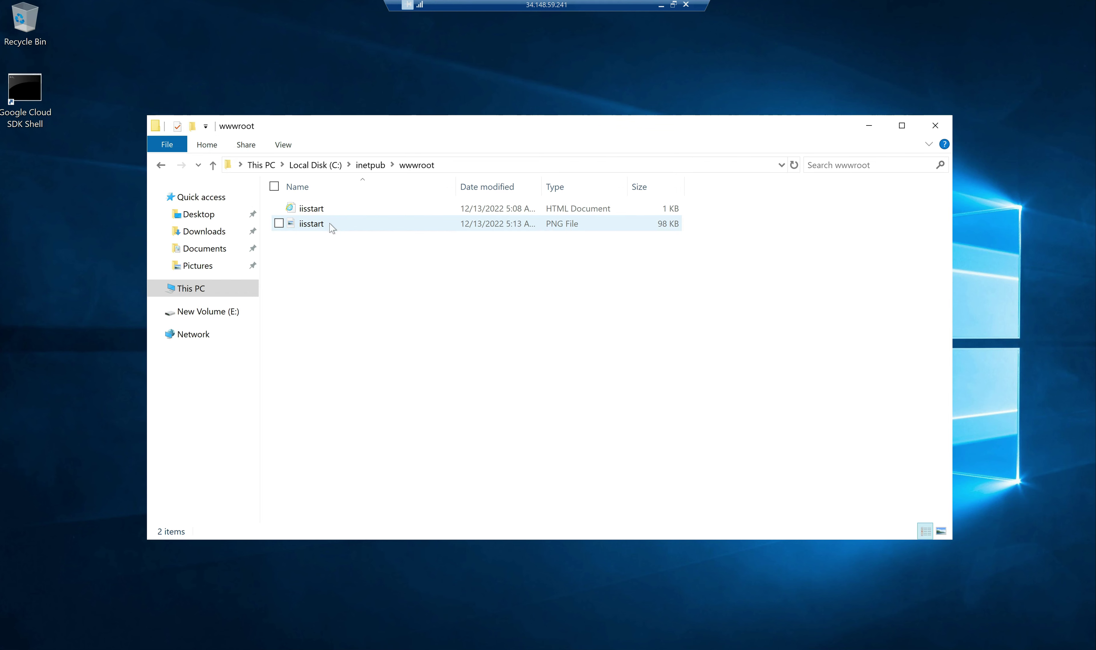
Step: Open iisstart.png in Paint, undo a test stroke, and close it without saving
click(325, 229)
double_click(326, 227)
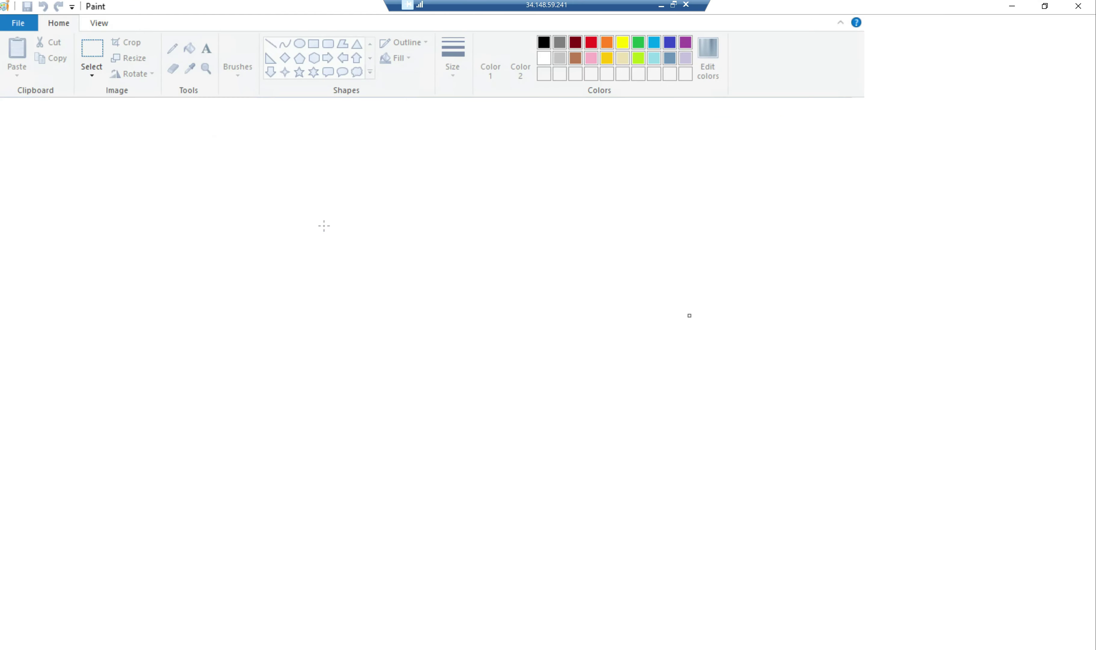
mouse_move(330, 227)
mouse_down()
mouse_move(533, 249)
mouse_move(616, 276)
mouse_up()
key(ctrl+z)
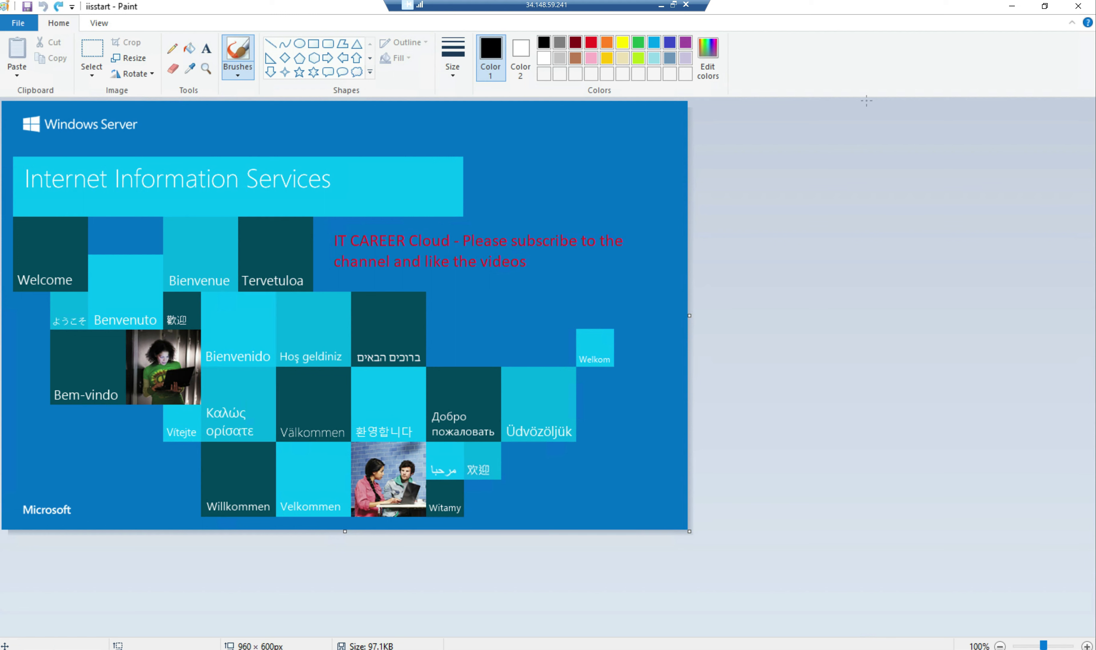
click(1078, 6)
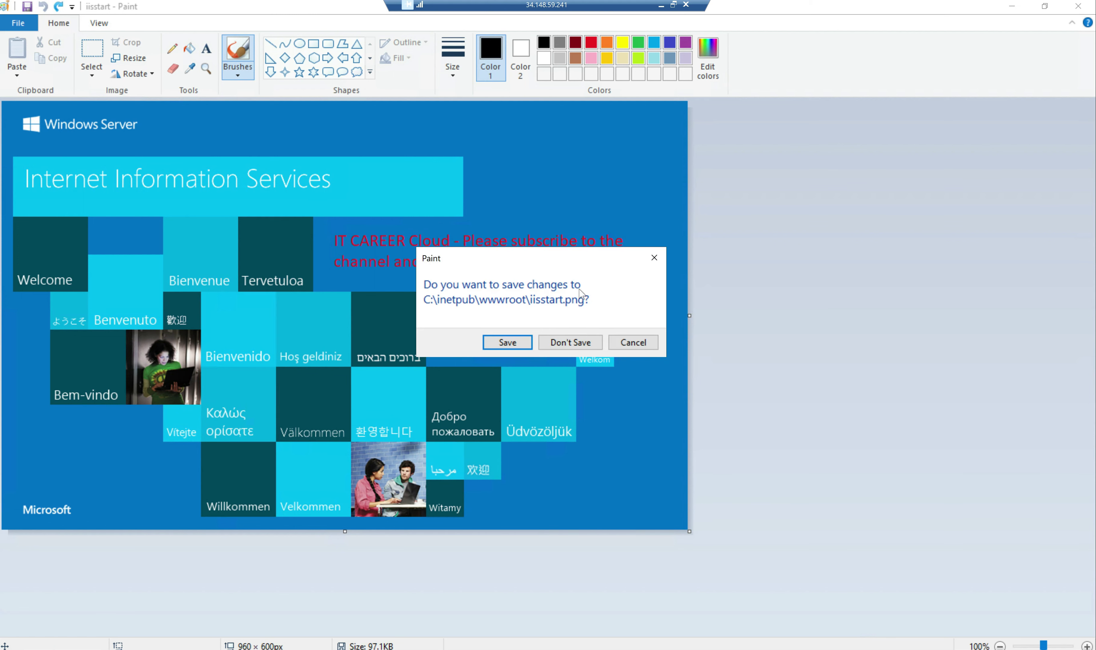
click(566, 343)
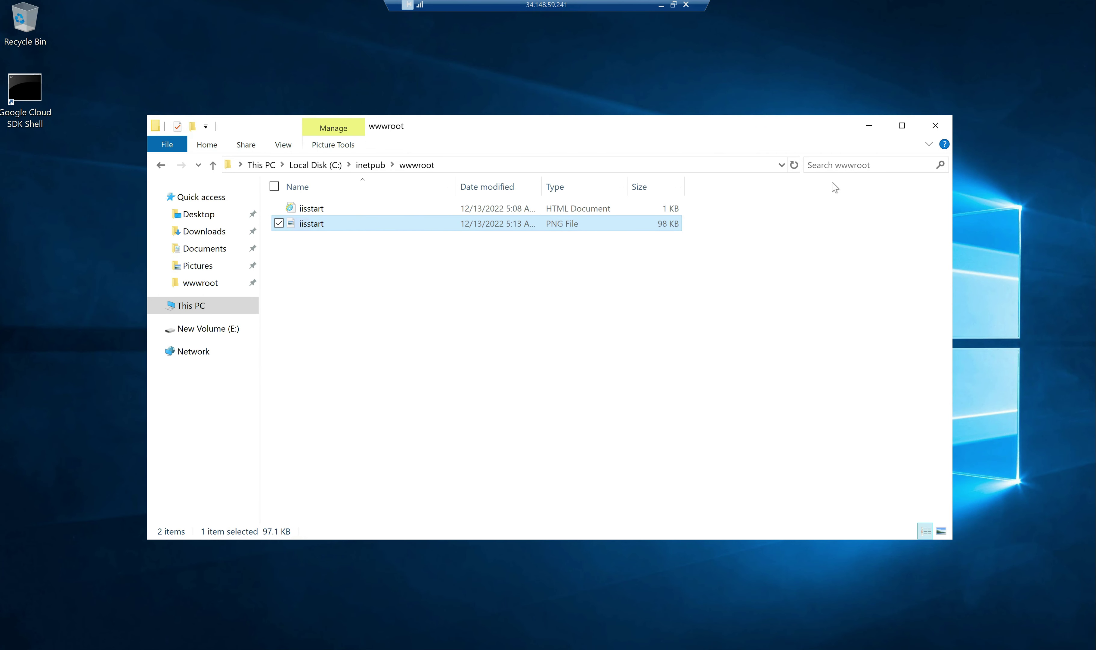
Step: Open test_123 in C:\Test_image_machine_image_snapshot, check its sentence, then close it
click(335, 166)
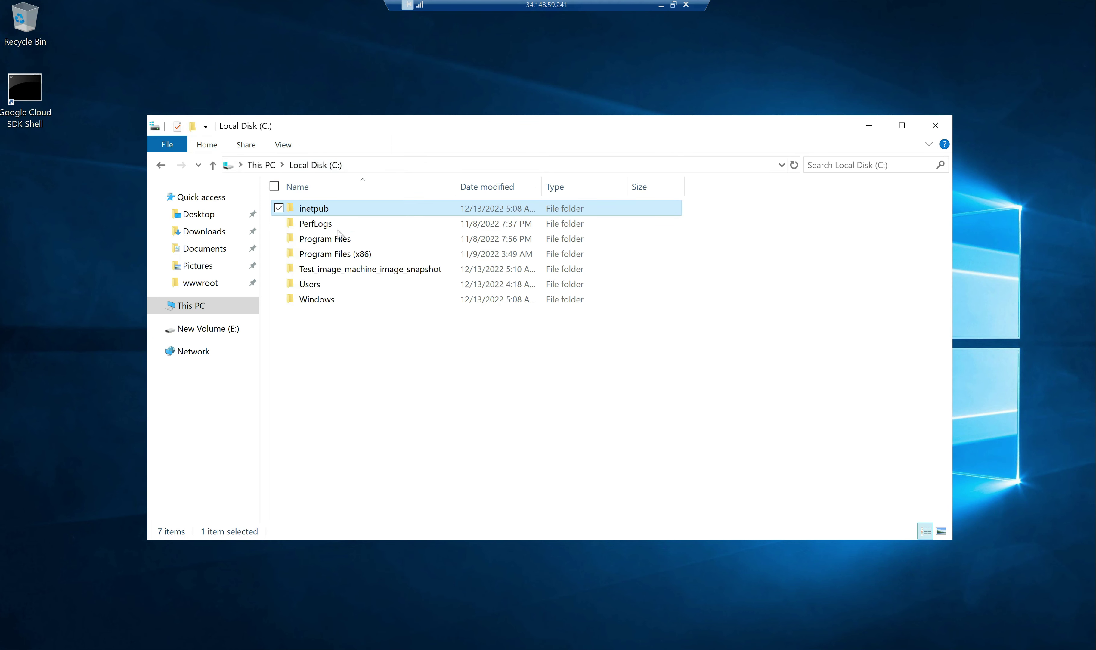
click(357, 272)
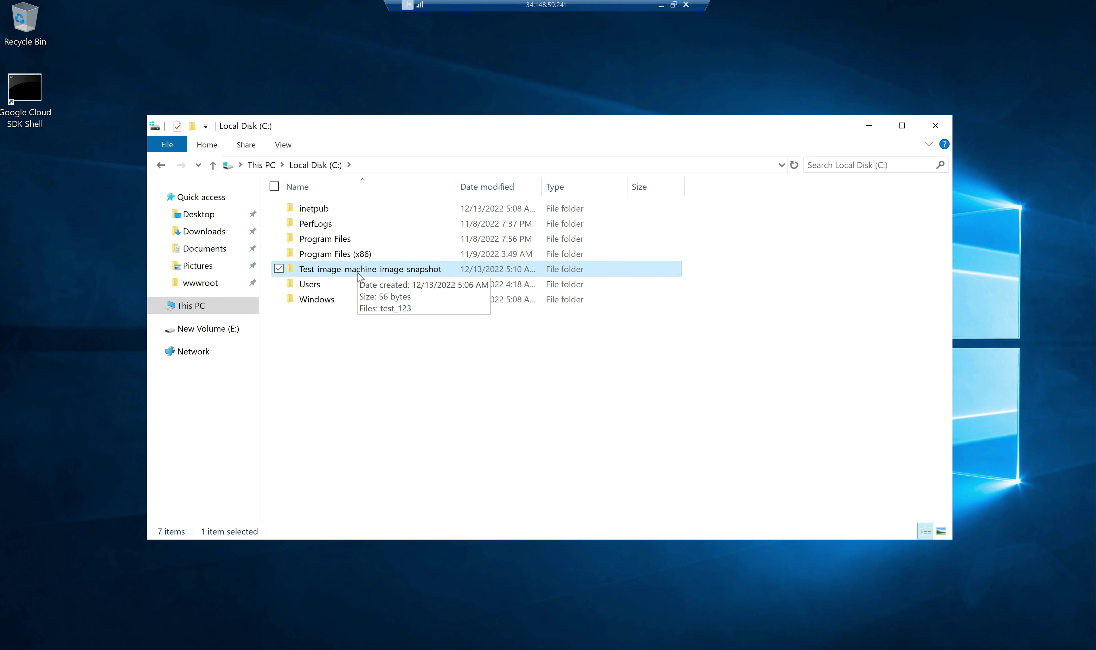
double_click(358, 274)
double_click(321, 209)
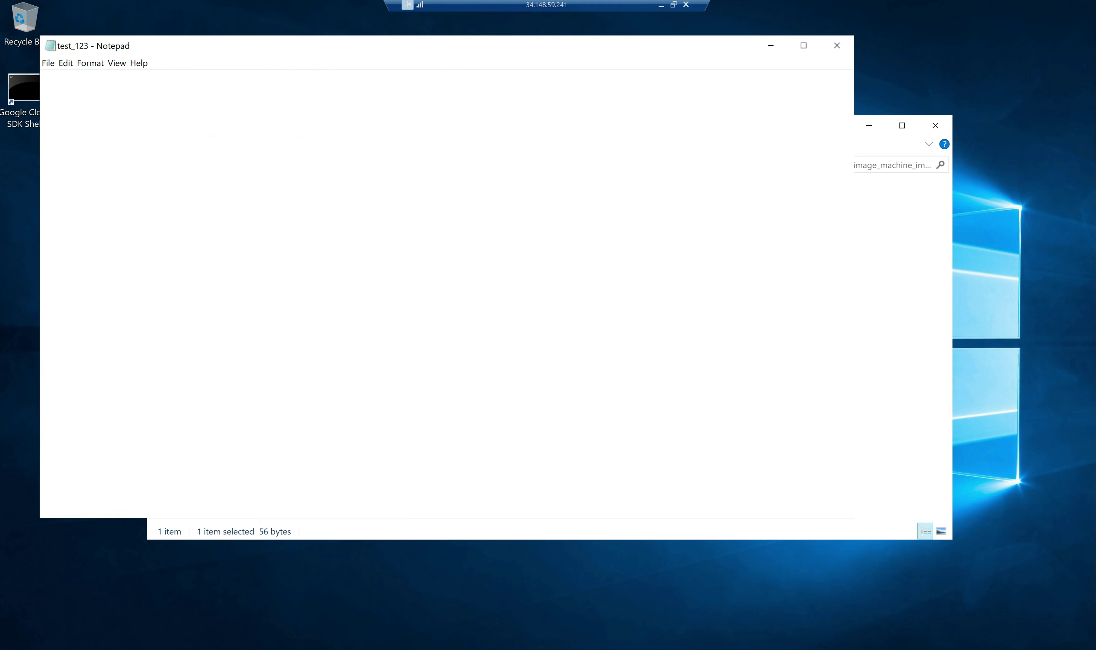
drag(66, 76, 353, 76)
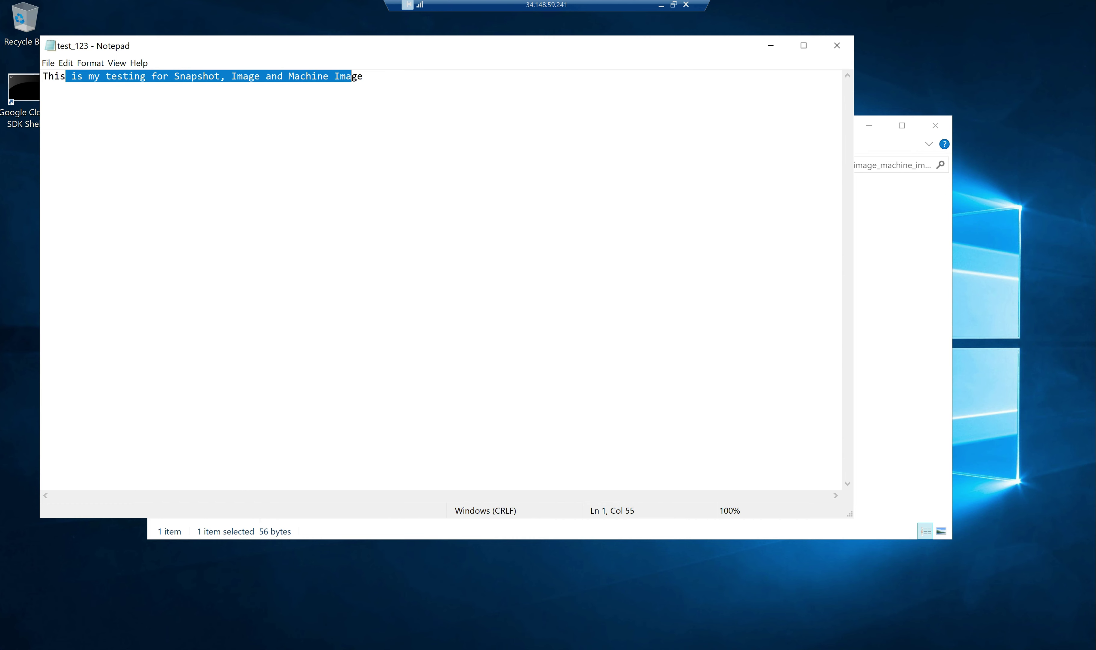
click(836, 45)
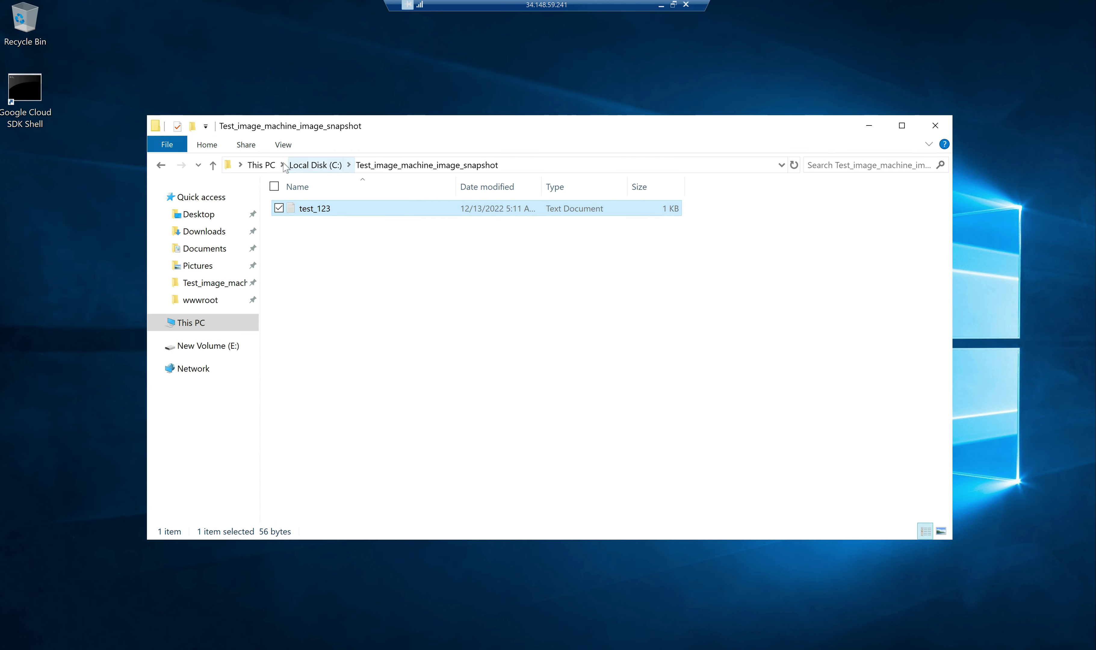
Step: Open My_test in E:\Test_IT_CAREER_CLOUD, check it, then close Notepad and File Explorer
click(261, 165)
double_click(551, 349)
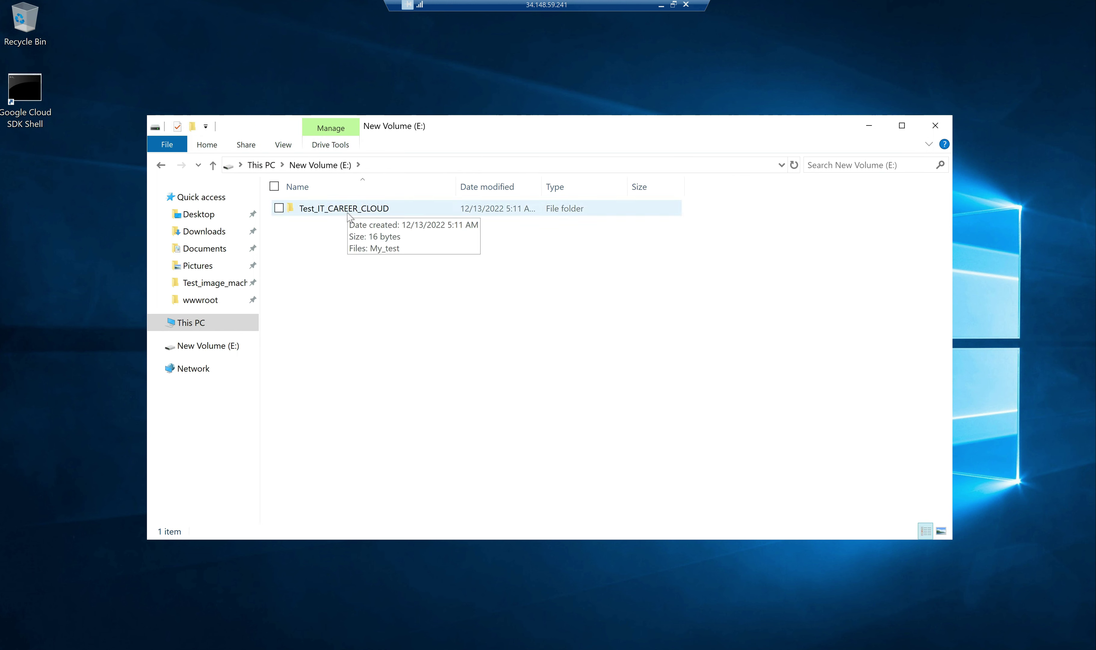
click(338, 212)
double_click(338, 211)
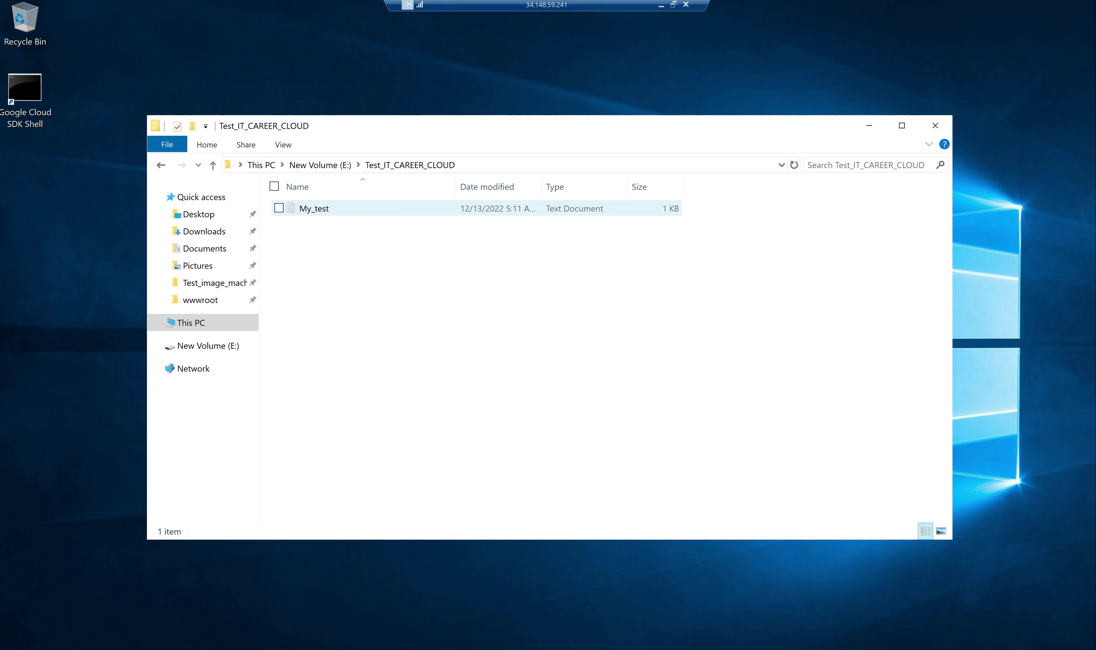
double_click(338, 210)
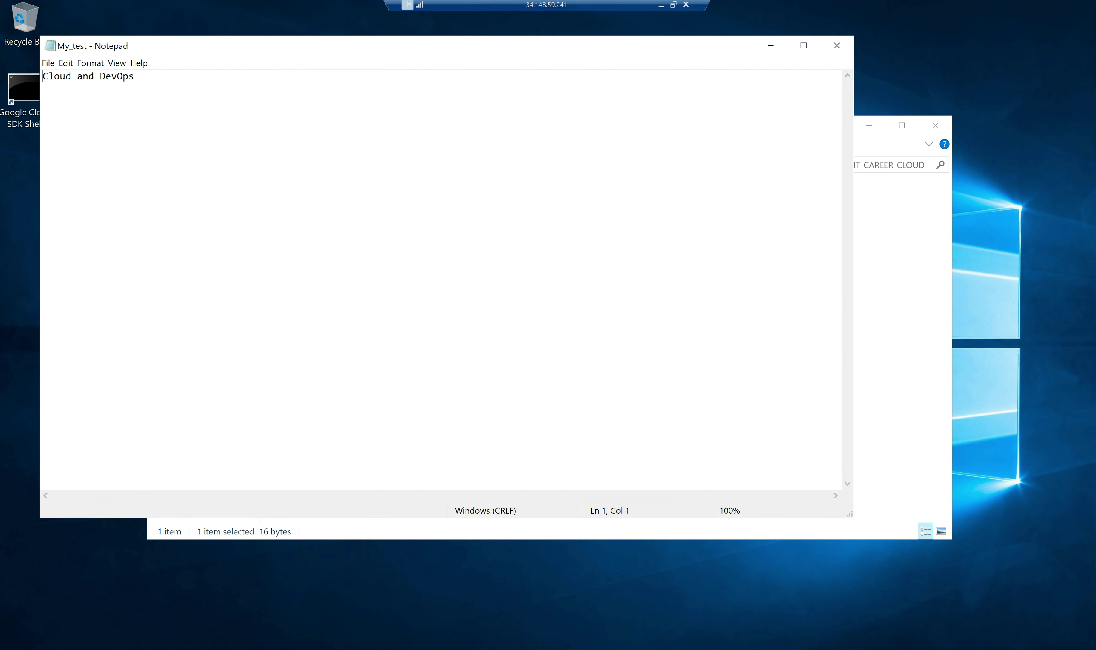
click(836, 46)
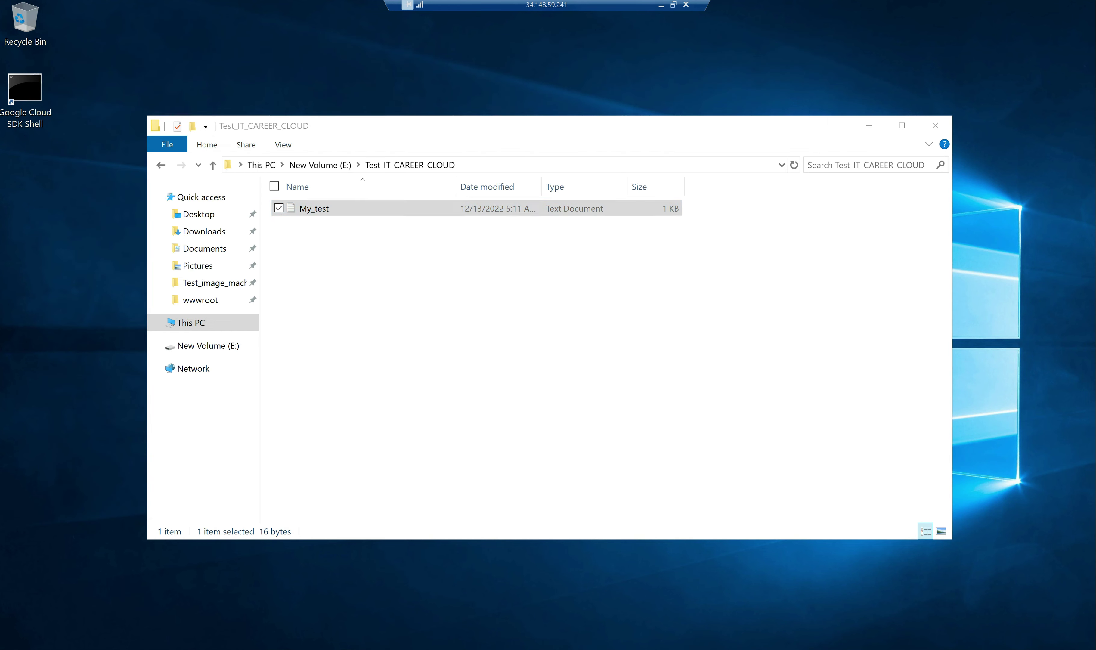
click(921, 131)
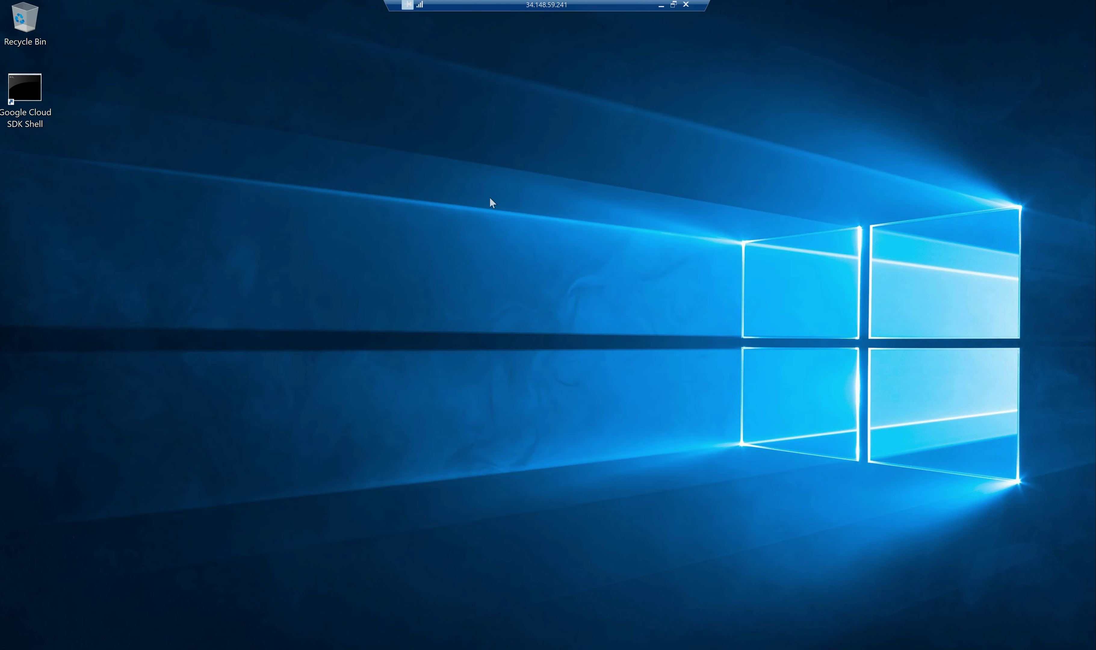
Step: Load external IP 34.148.59.241 in a new tab to see the IIS page, then close it
click(662, 8)
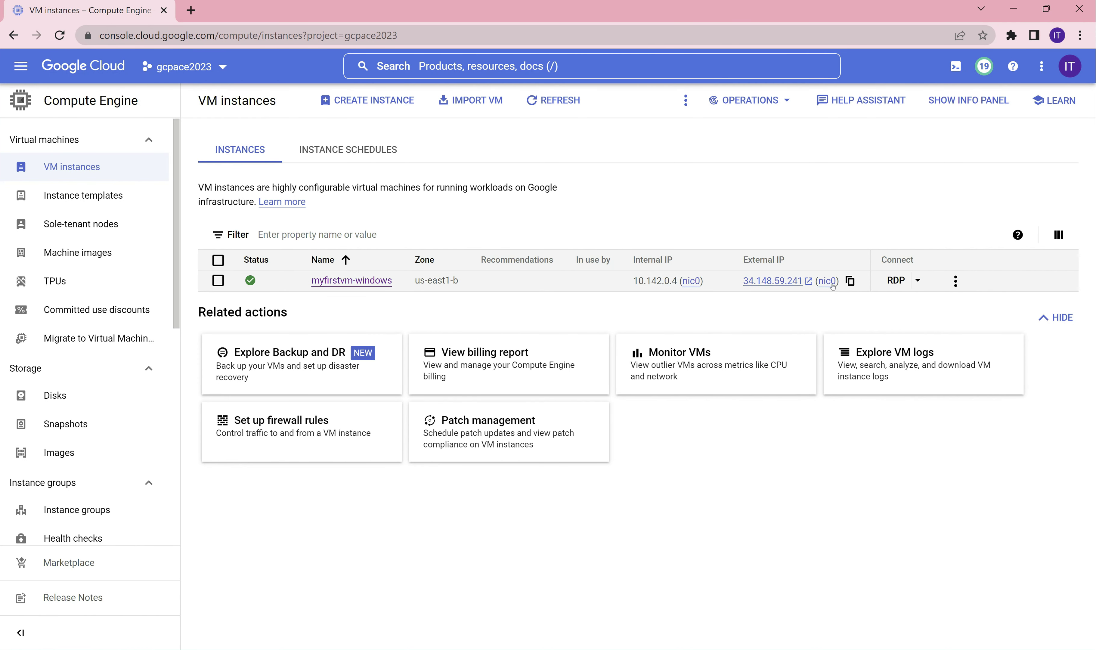
click(849, 280)
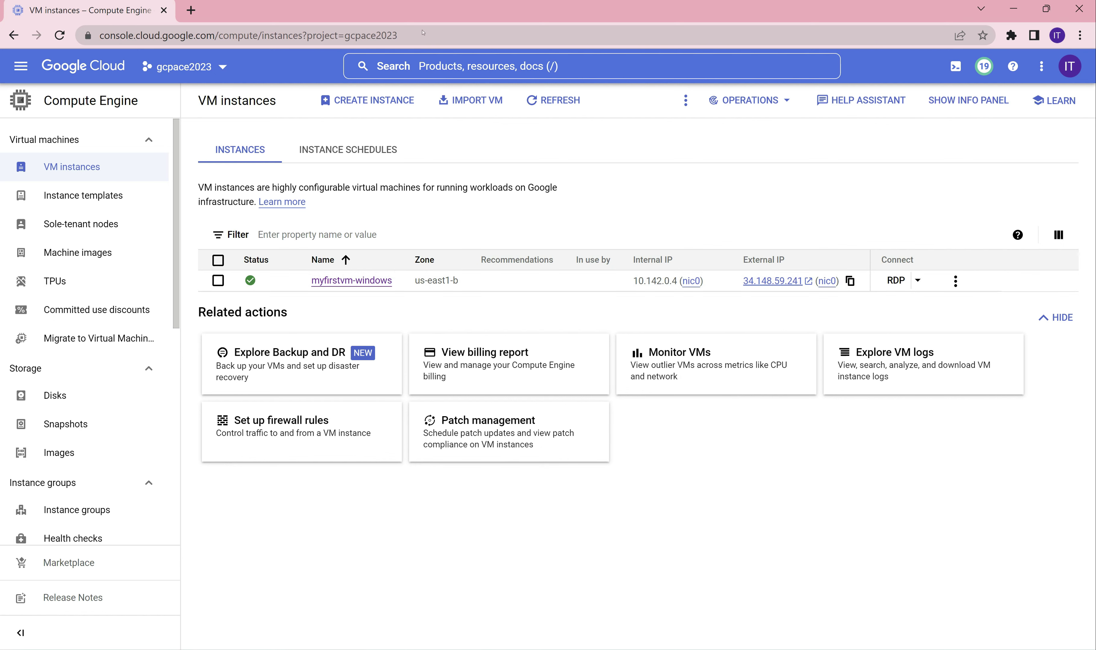
click(191, 9)
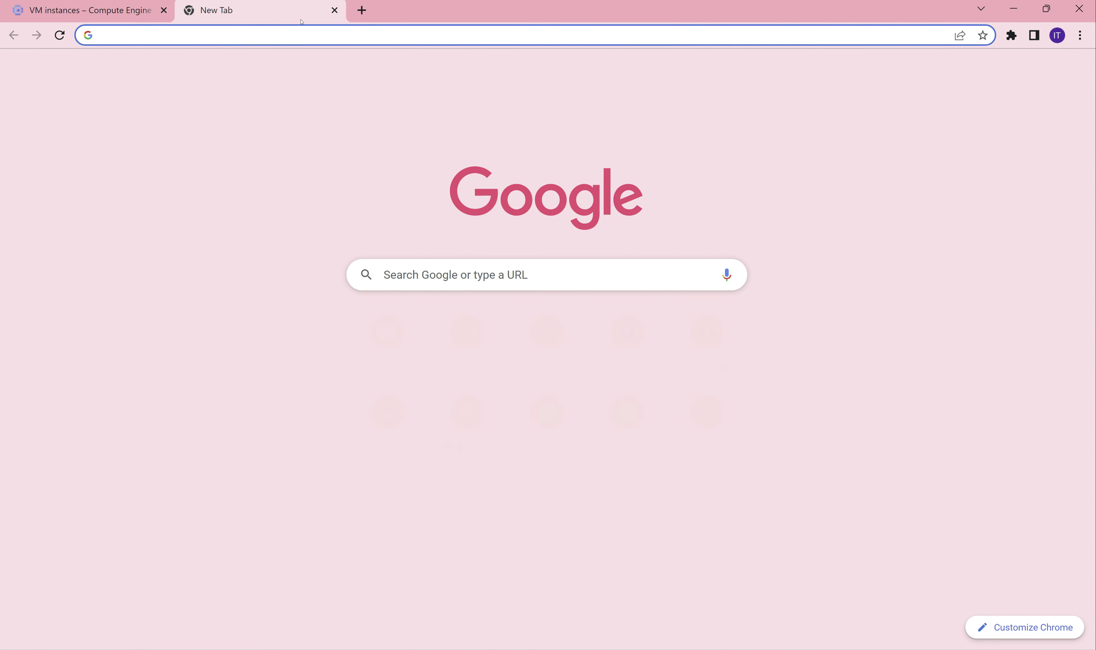
key(ctrl+v)
key(Return)
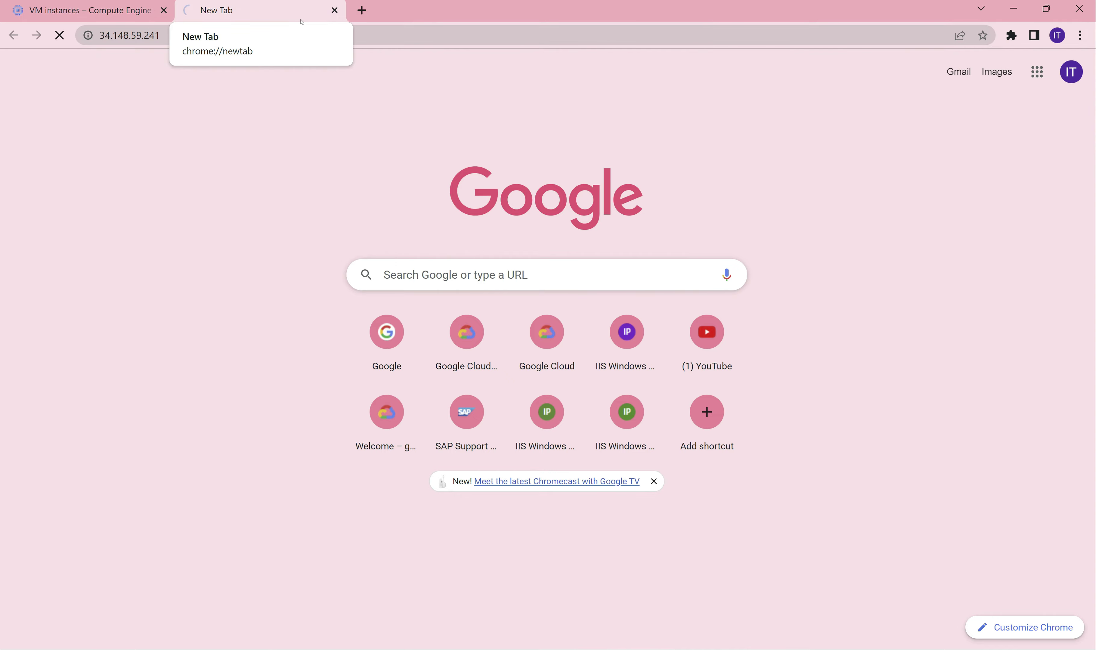
click(335, 11)
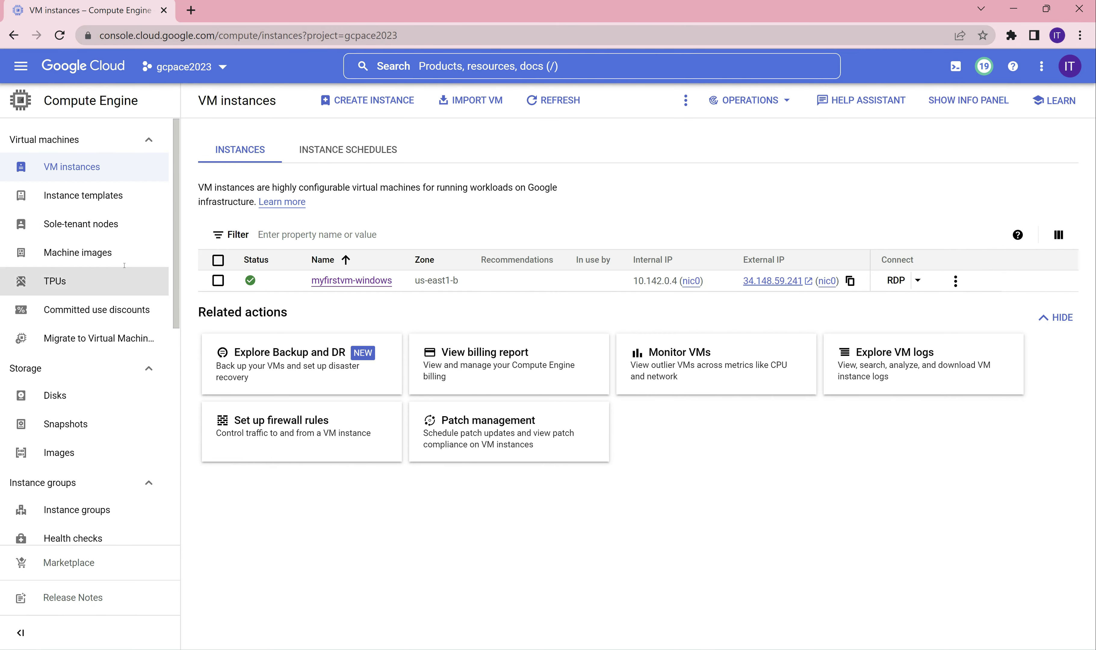
Step: On Machine images, select myfirstvm-windows and open its Actions menu
click(87, 253)
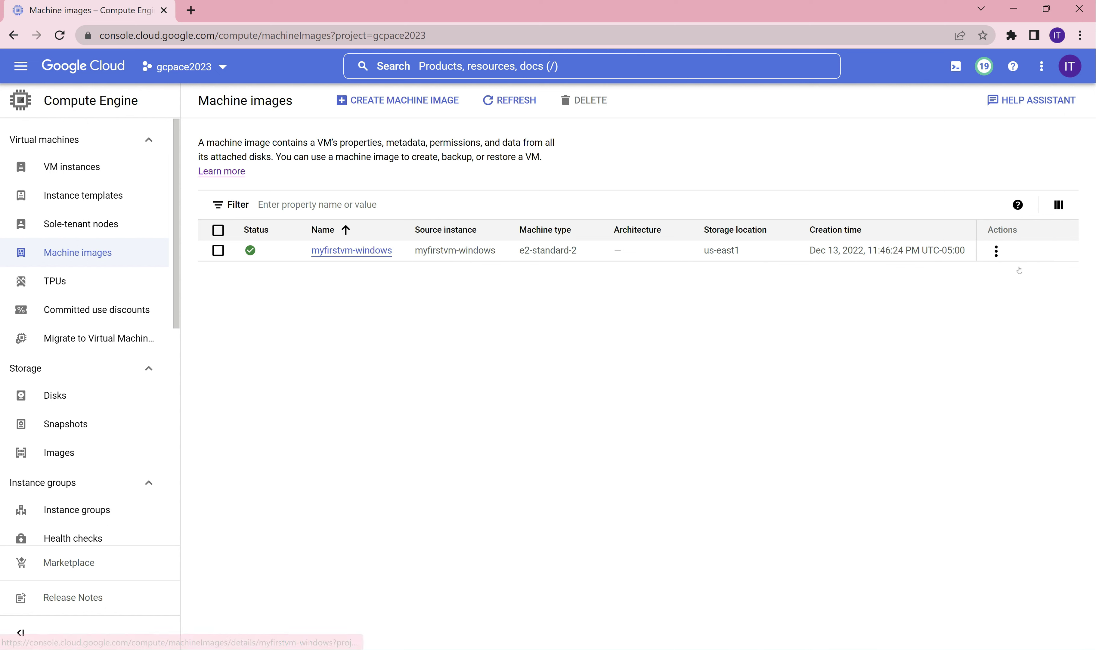
click(214, 254)
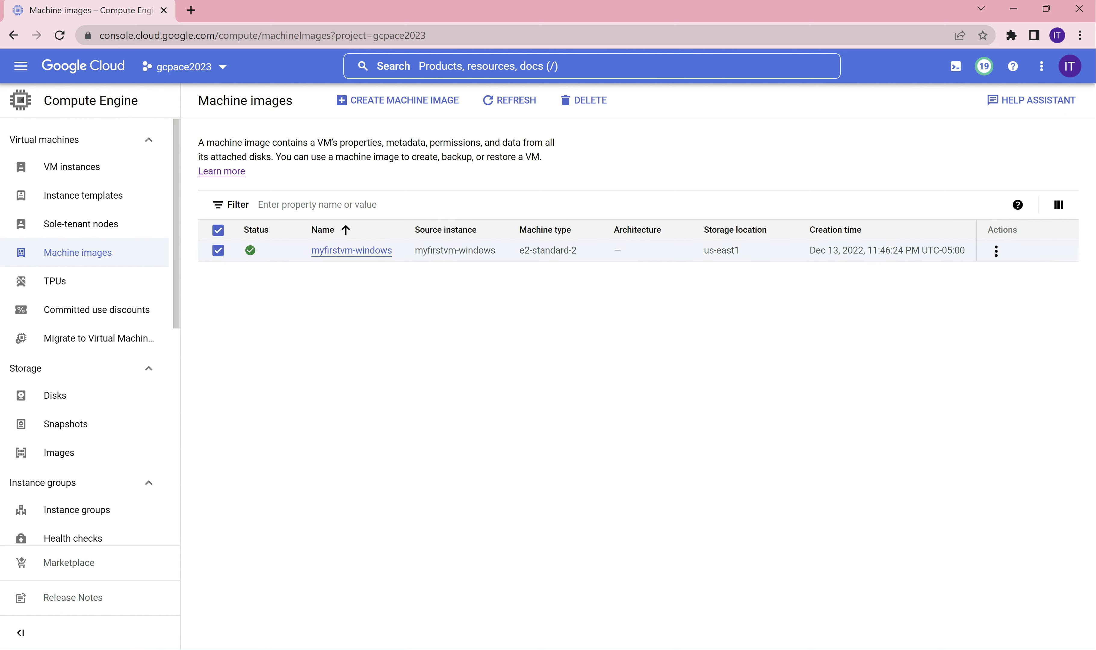
click(994, 255)
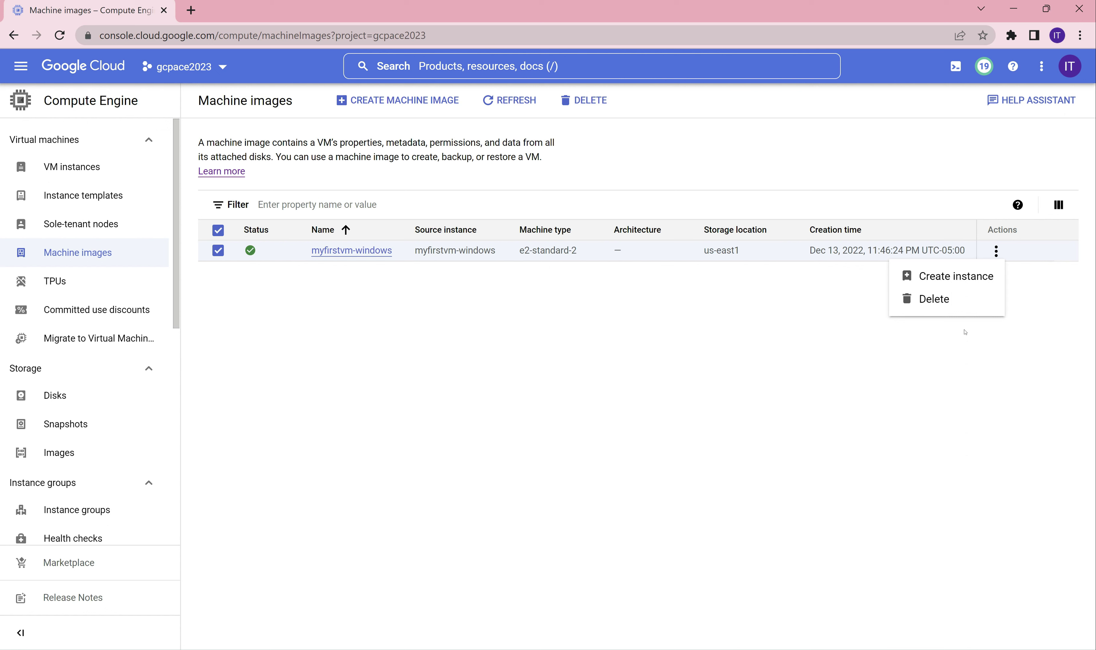
Step: Choose Create instance and review the source image myfirstvm-windows and name myfirstvm-windows-1
click(975, 281)
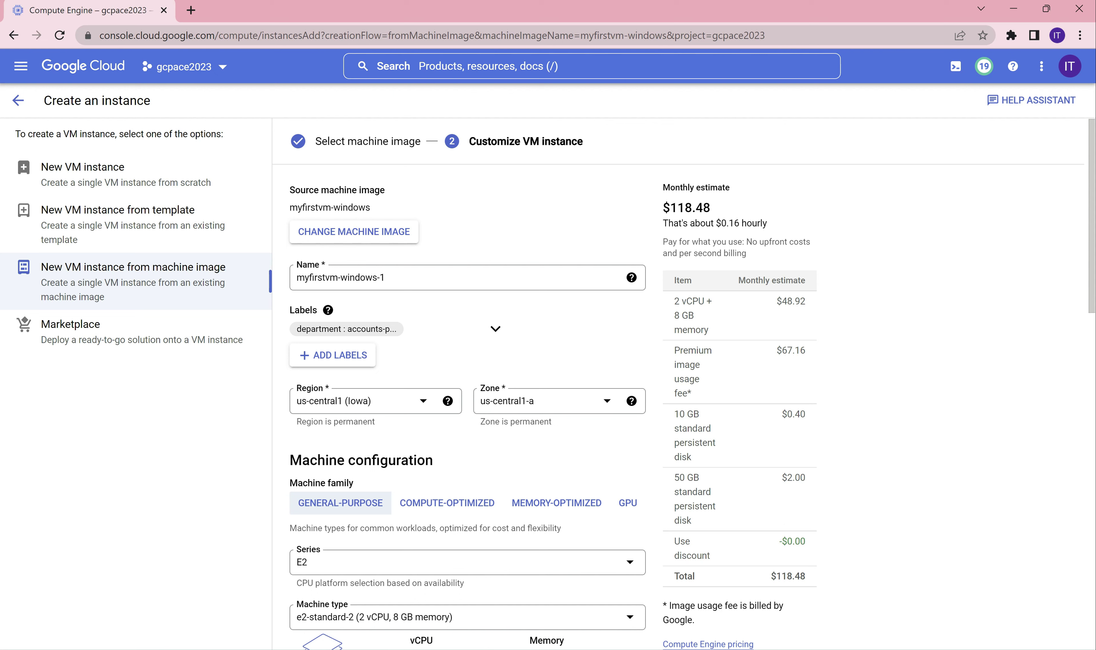
drag(290, 207, 368, 210)
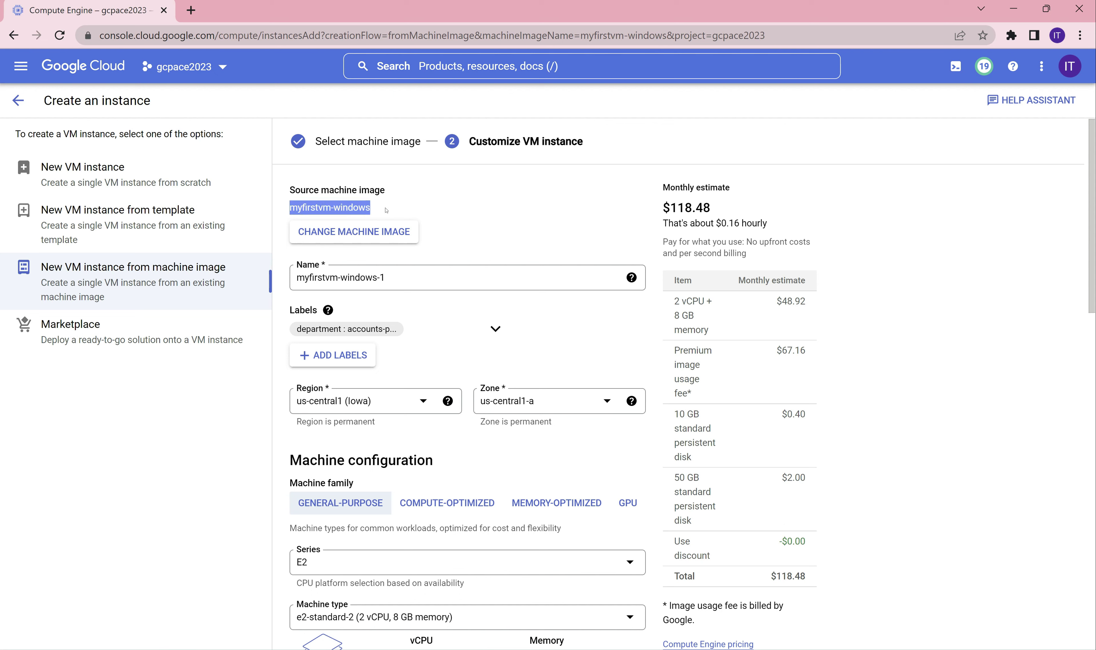
drag(386, 210, 290, 208)
click(440, 213)
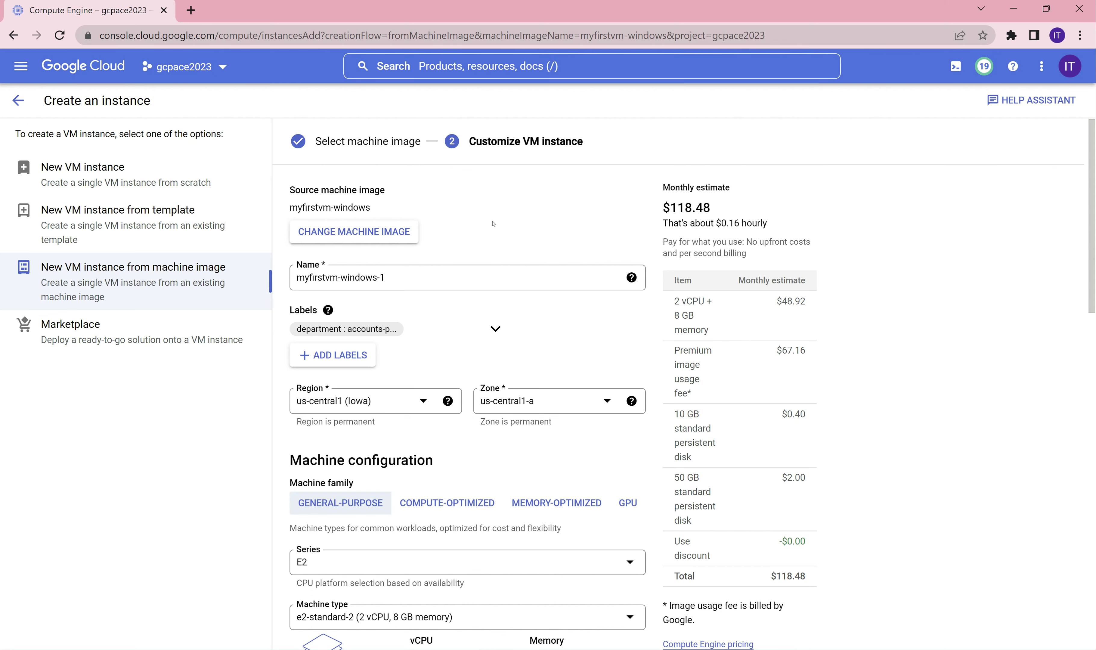
scroll(493, 223, down, 2)
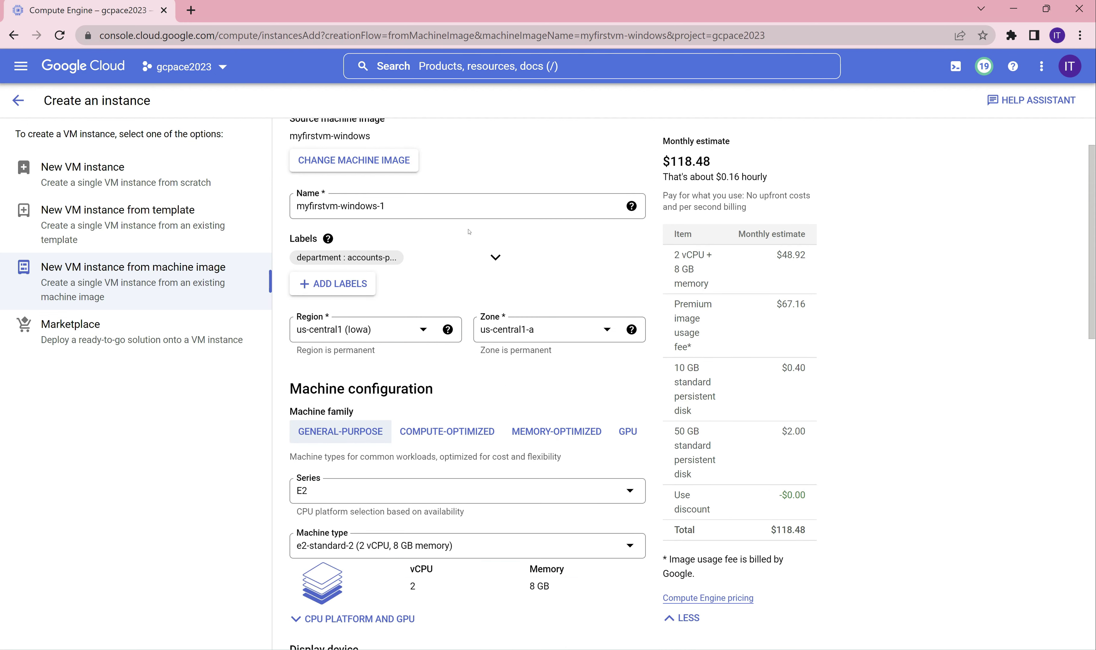
scroll(468, 231, up, 2)
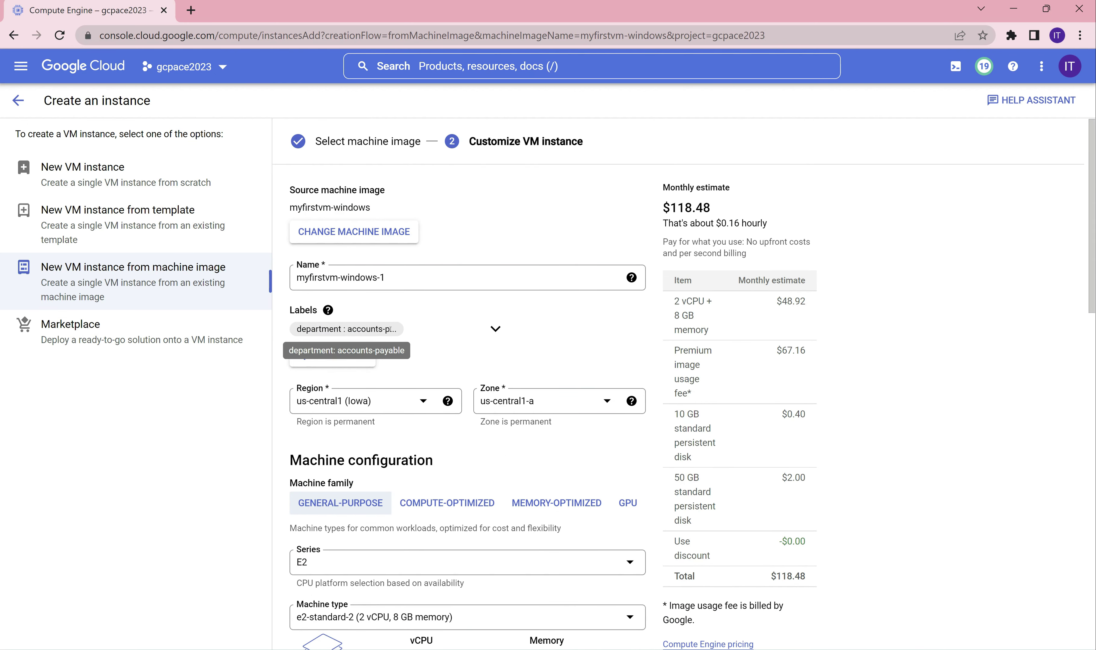
mouse_move(330, 312)
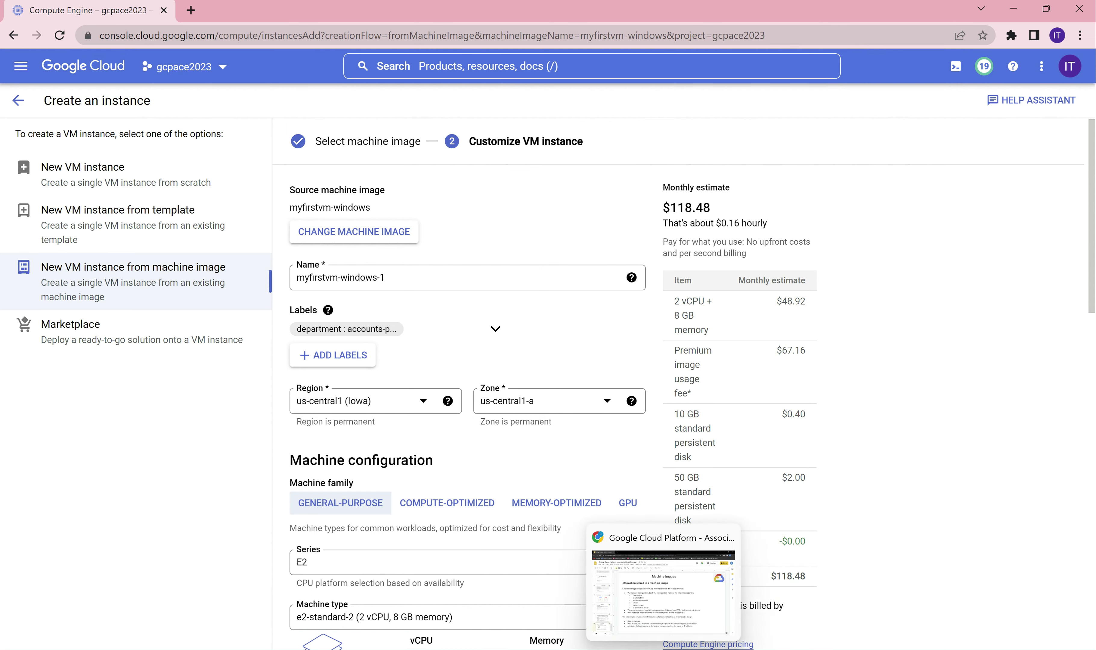
click(597, 544)
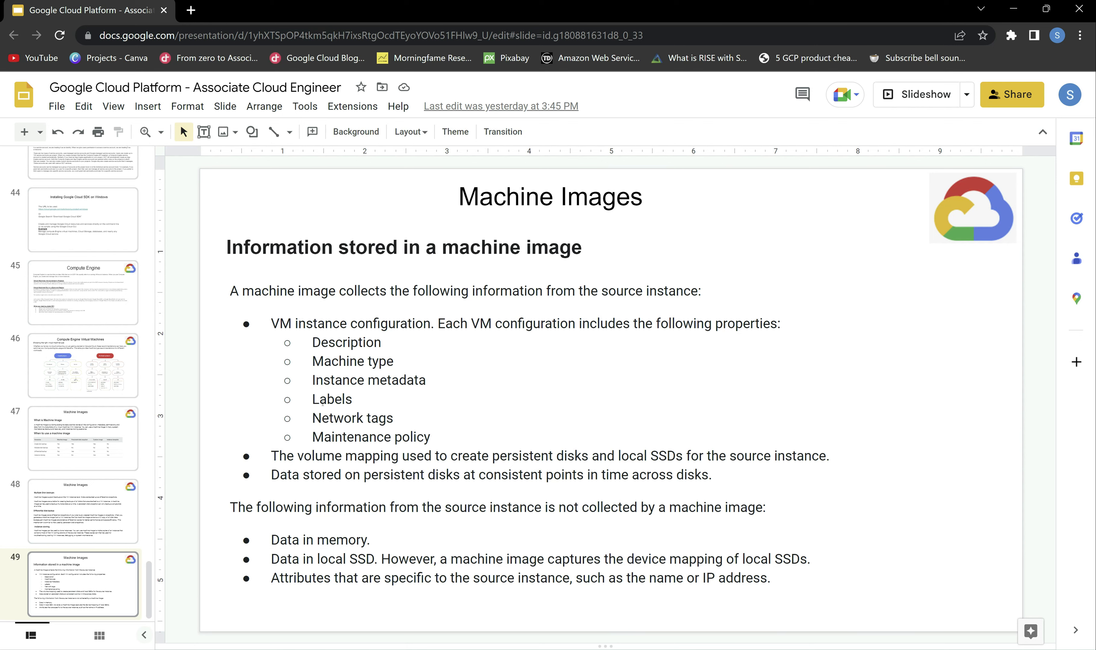
drag(314, 379, 436, 380)
click(435, 380)
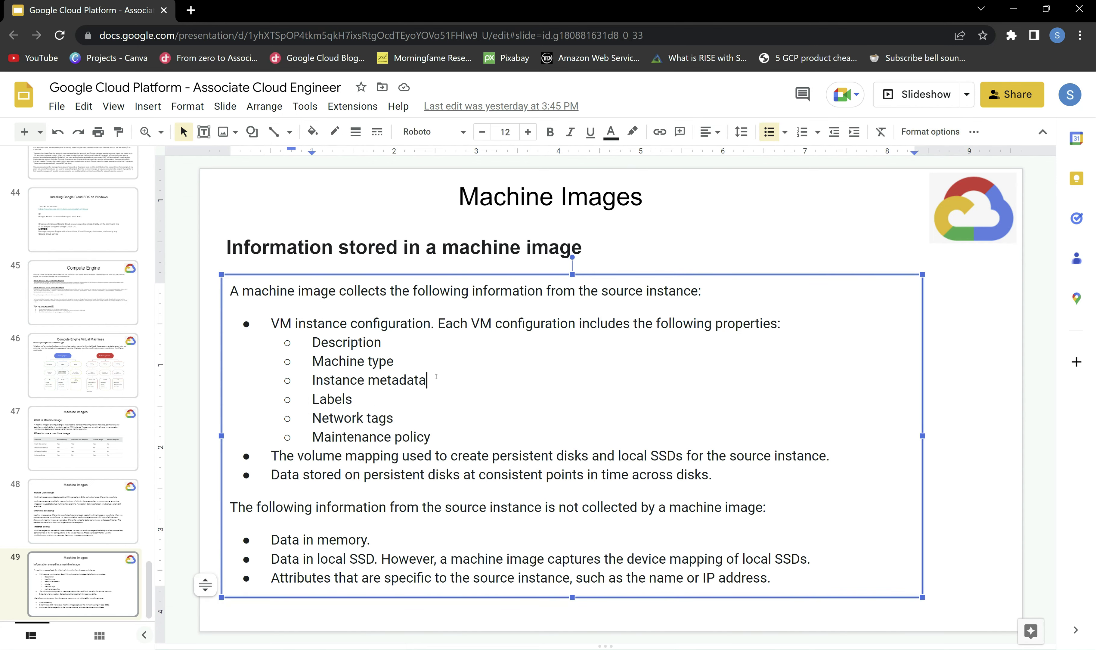
click(1014, 9)
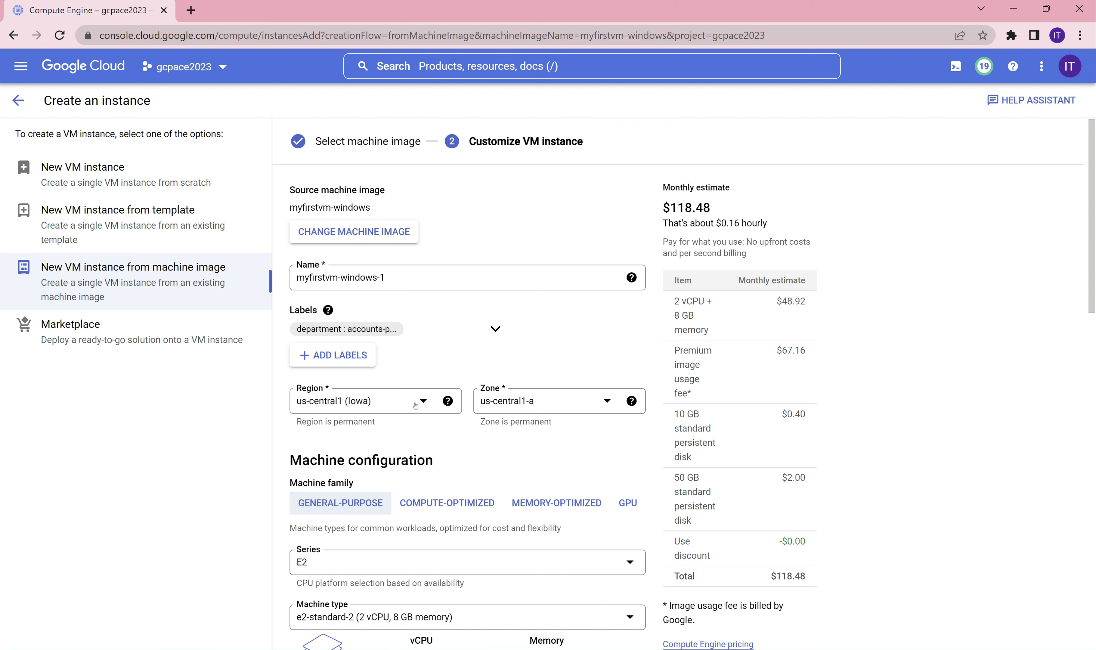
Step: Keep region us-central1 (Iowa) and pick zone us-central1-c for myfirstvm-windows-1
click(447, 400)
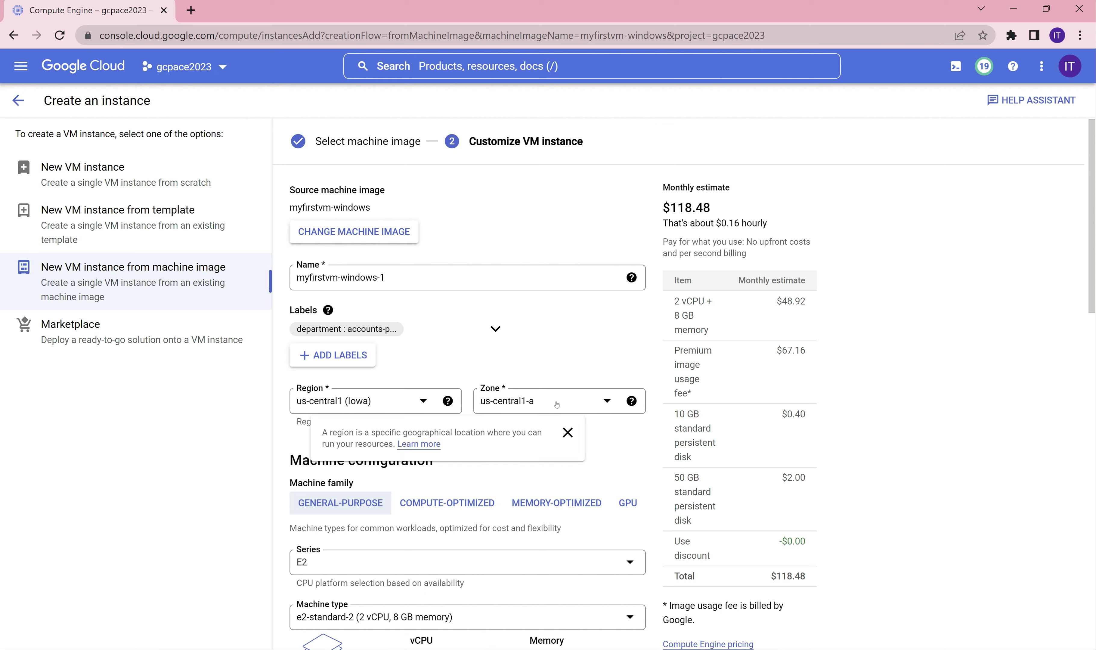
click(401, 400)
click(425, 402)
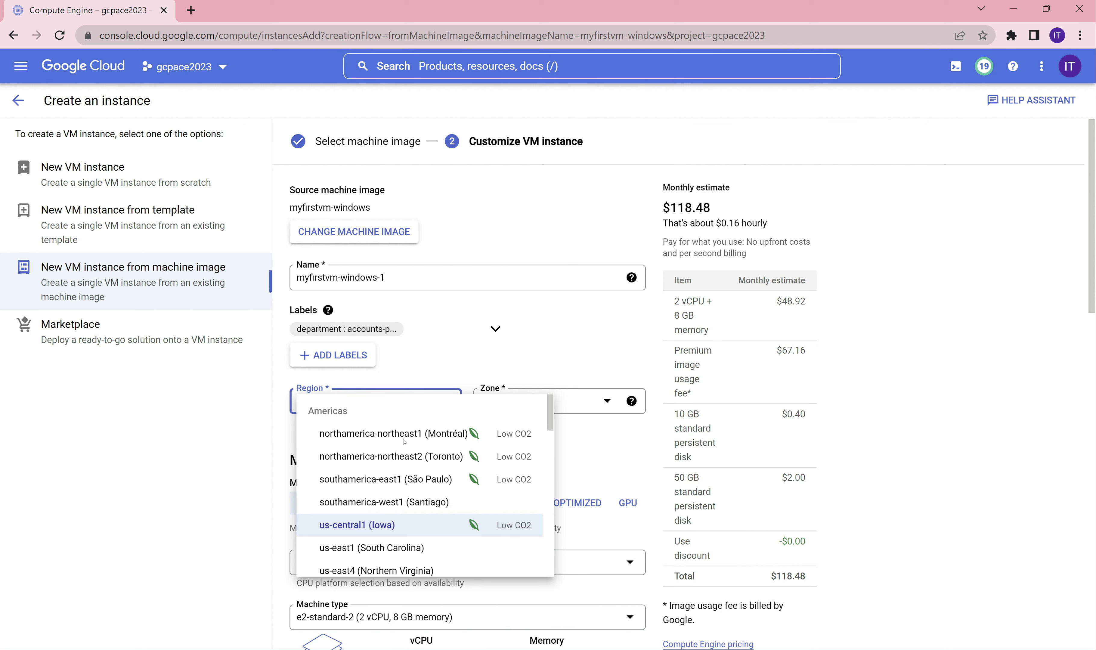
click(391, 525)
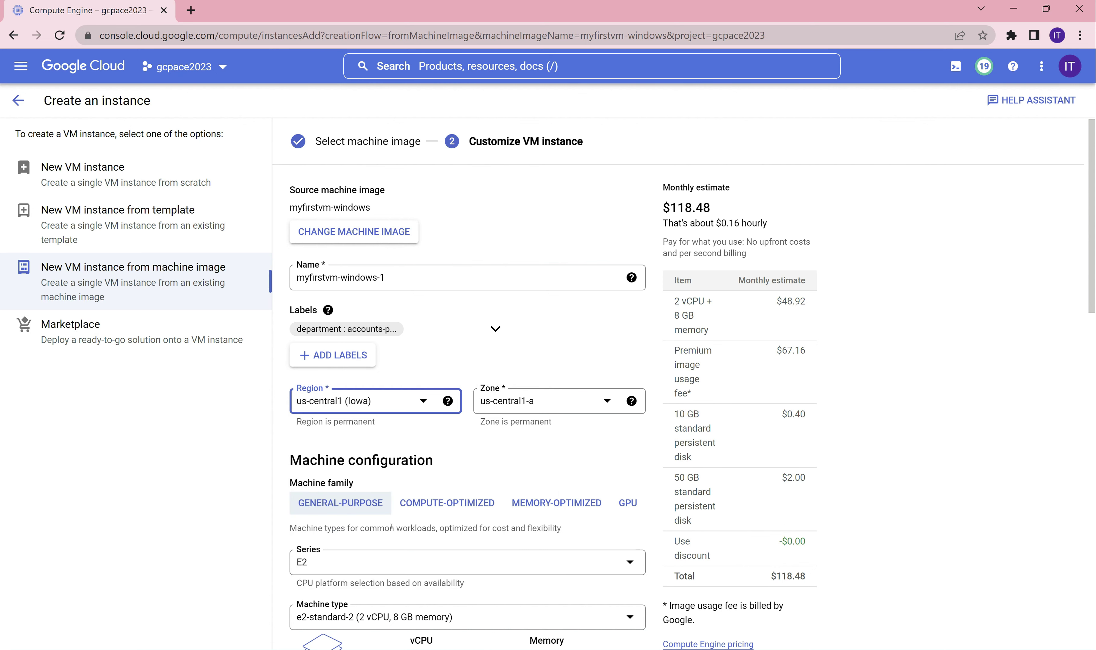
click(541, 405)
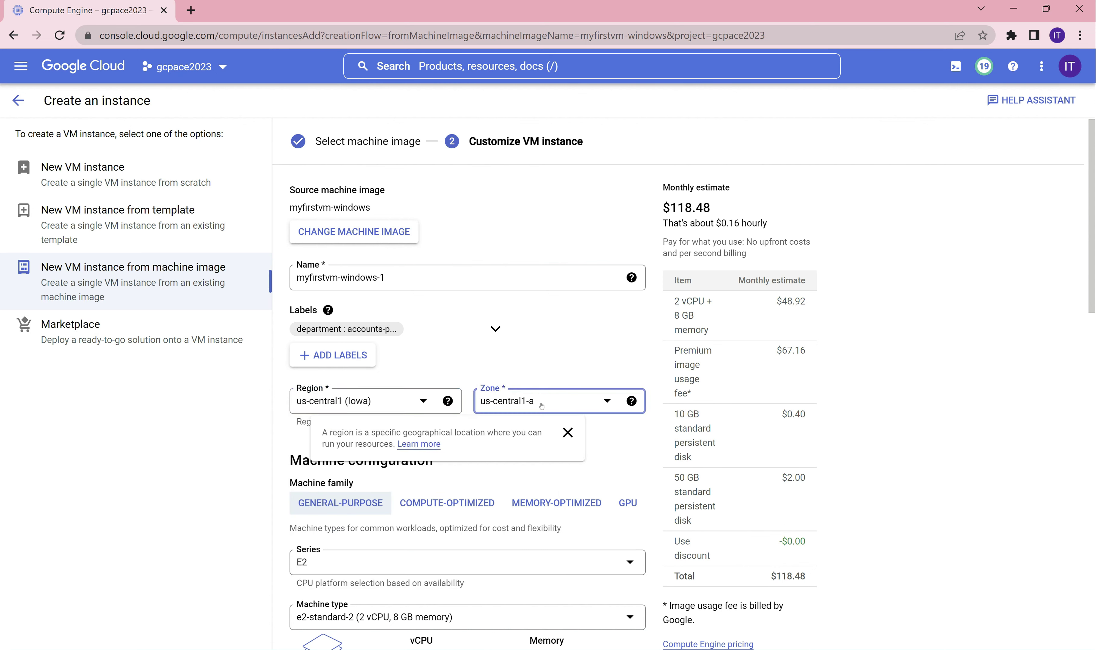
click(541, 405)
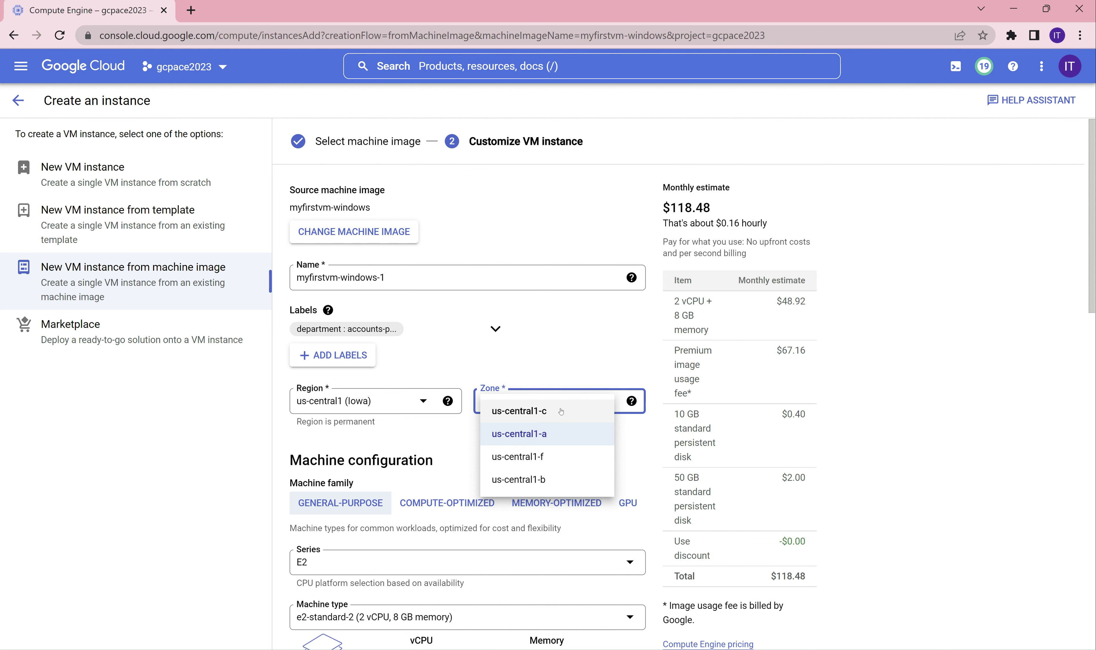
click(561, 412)
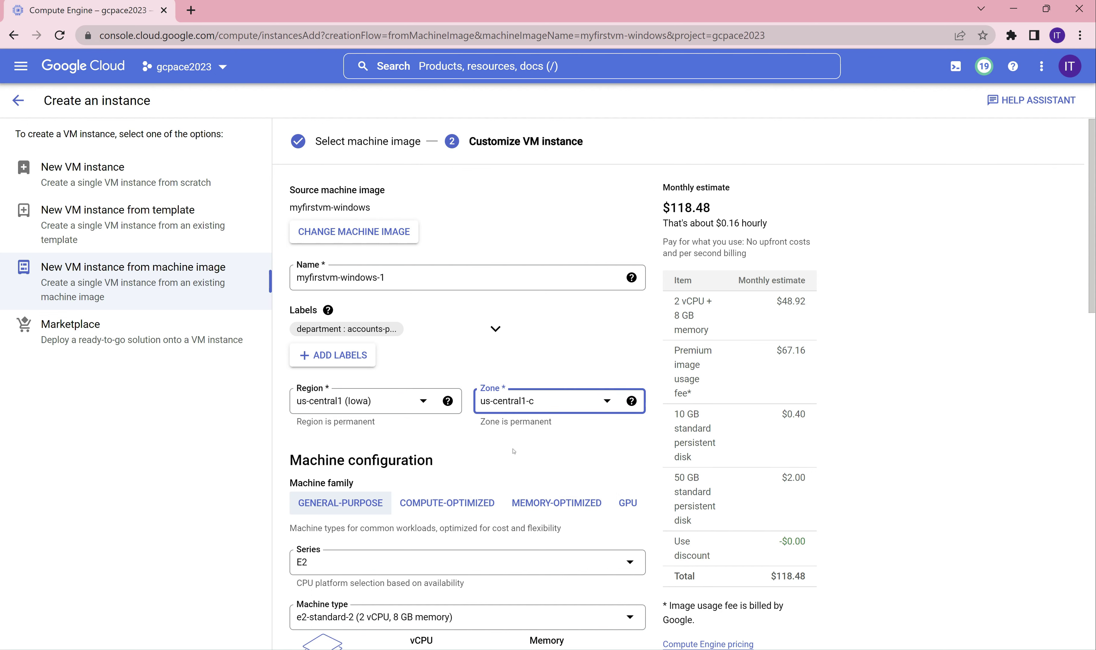
scroll(513, 451, down, 2)
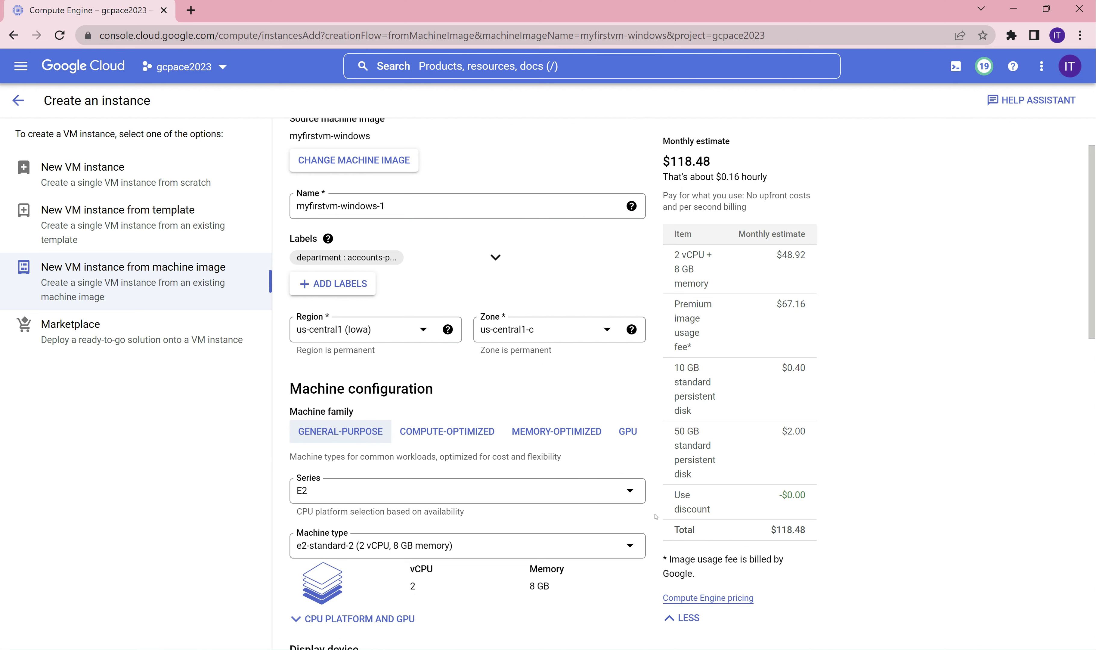
scroll(387, 427, down, 2)
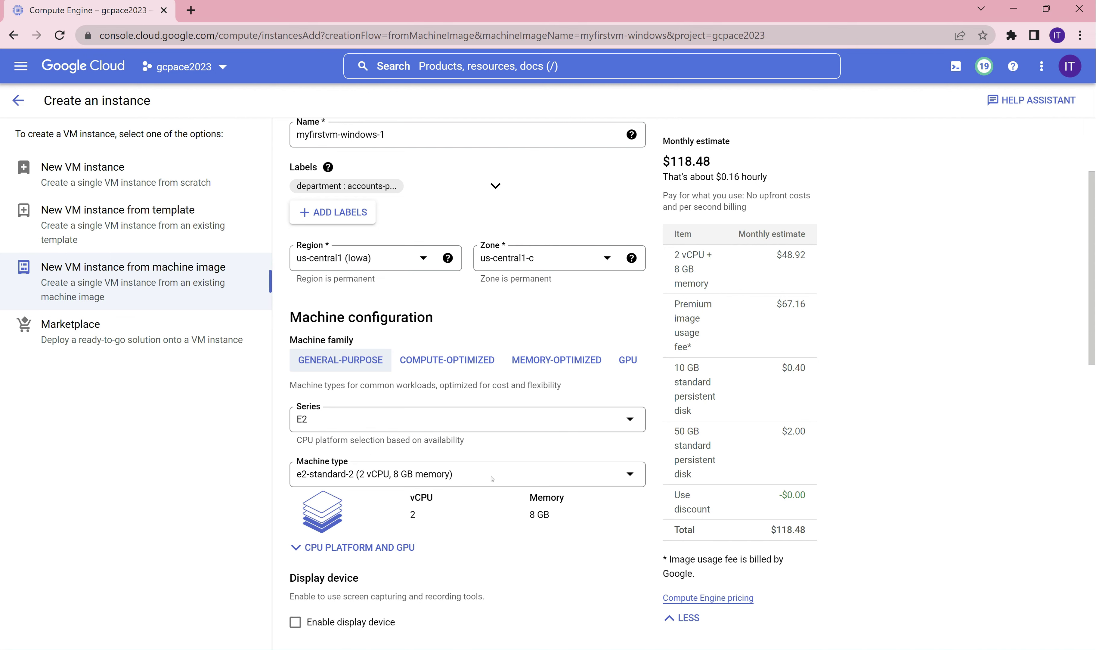
key(alt+Tab)
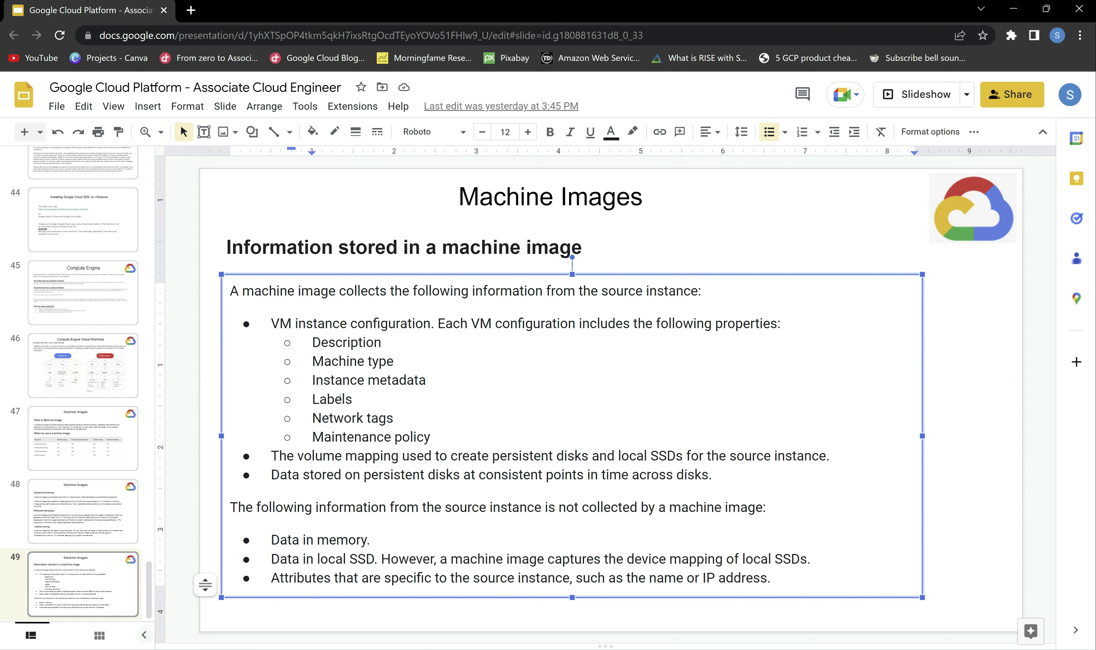
drag(323, 361, 378, 360)
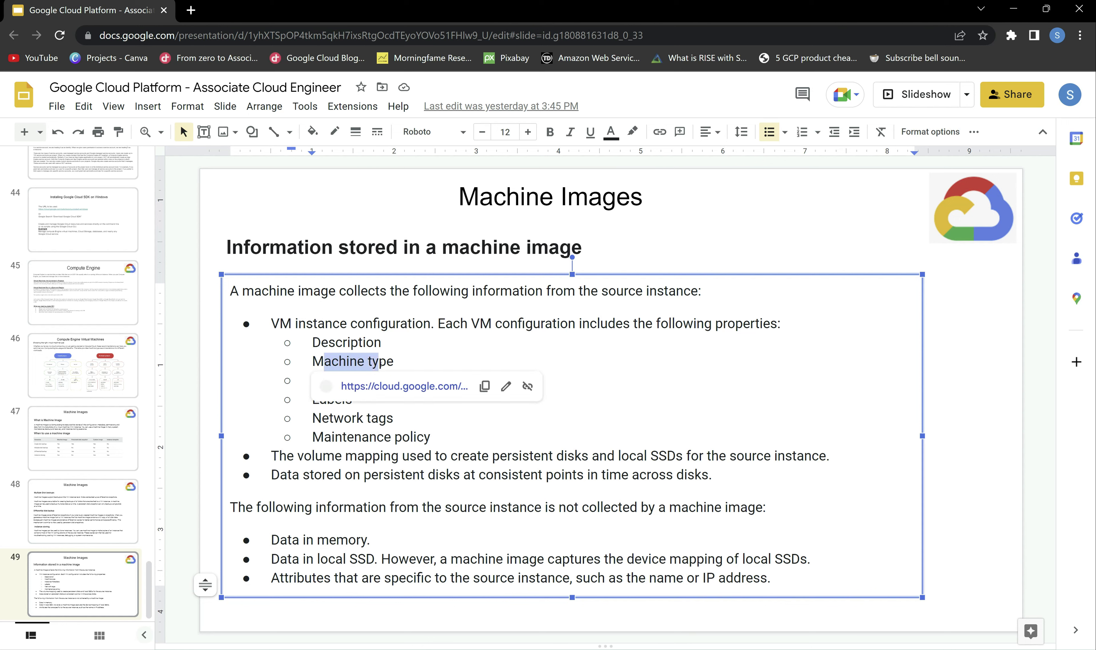
click(443, 359)
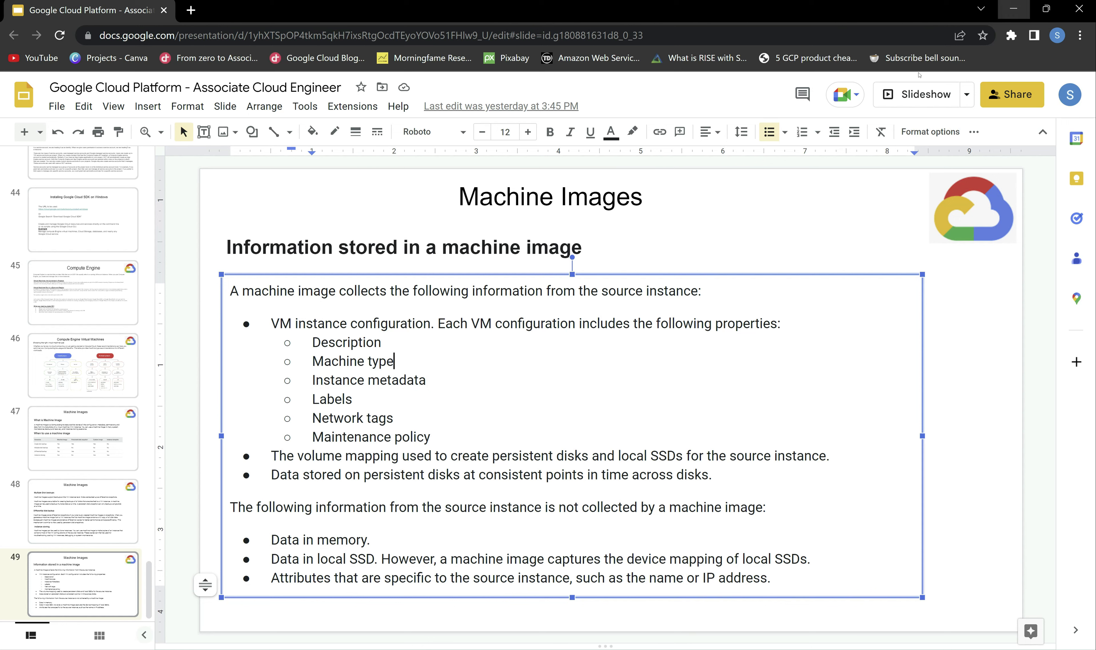
click(1013, 8)
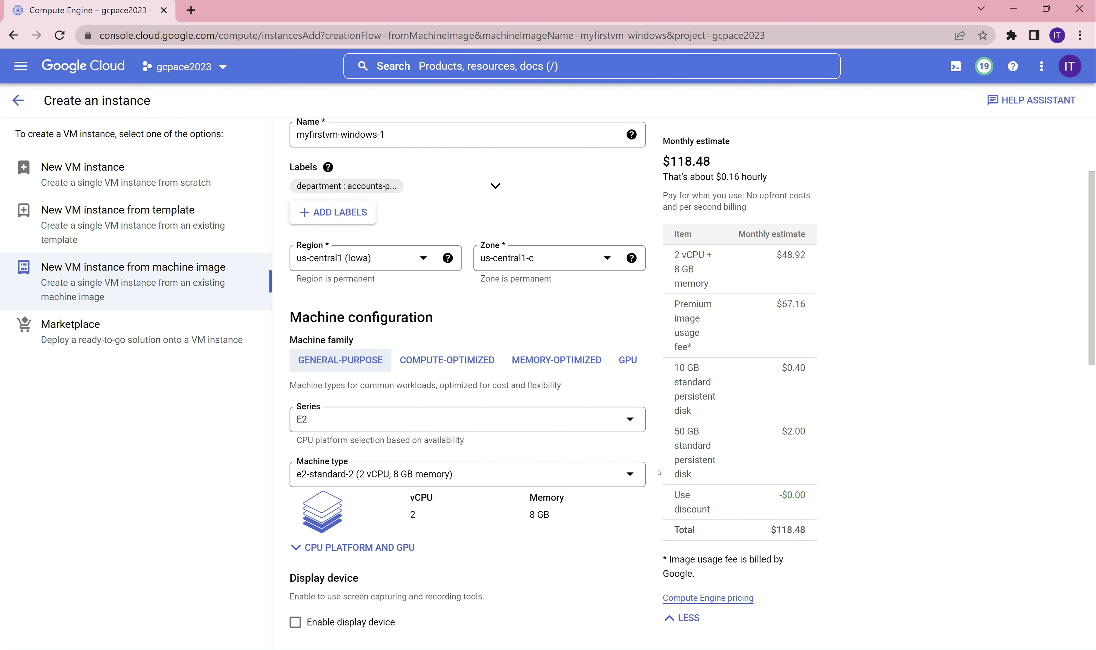
scroll(659, 470, up, 1)
scroll(660, 470, up, 2)
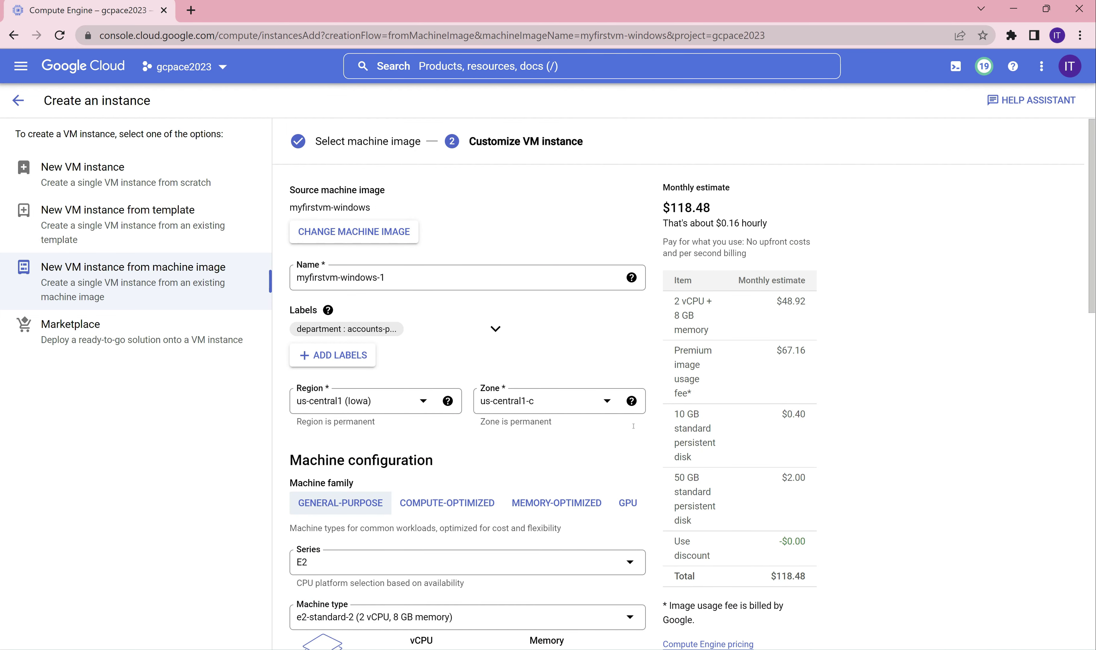
mouse_move(632, 401)
scroll(660, 502, down, 2)
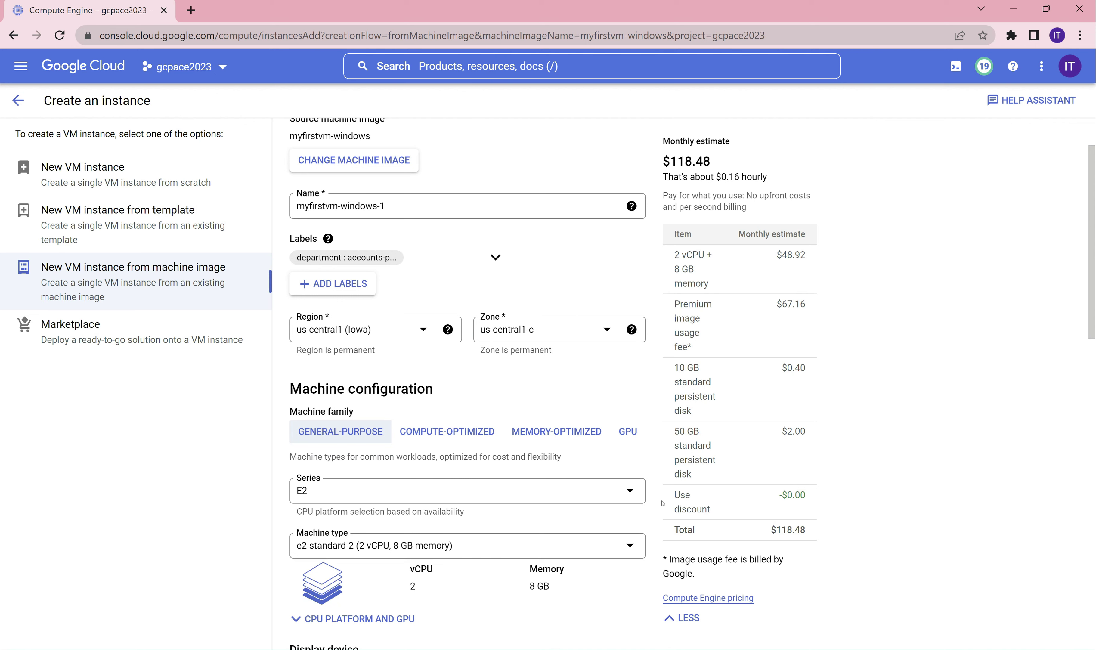
scroll(662, 503, down, 2)
scroll(662, 502, down, 2)
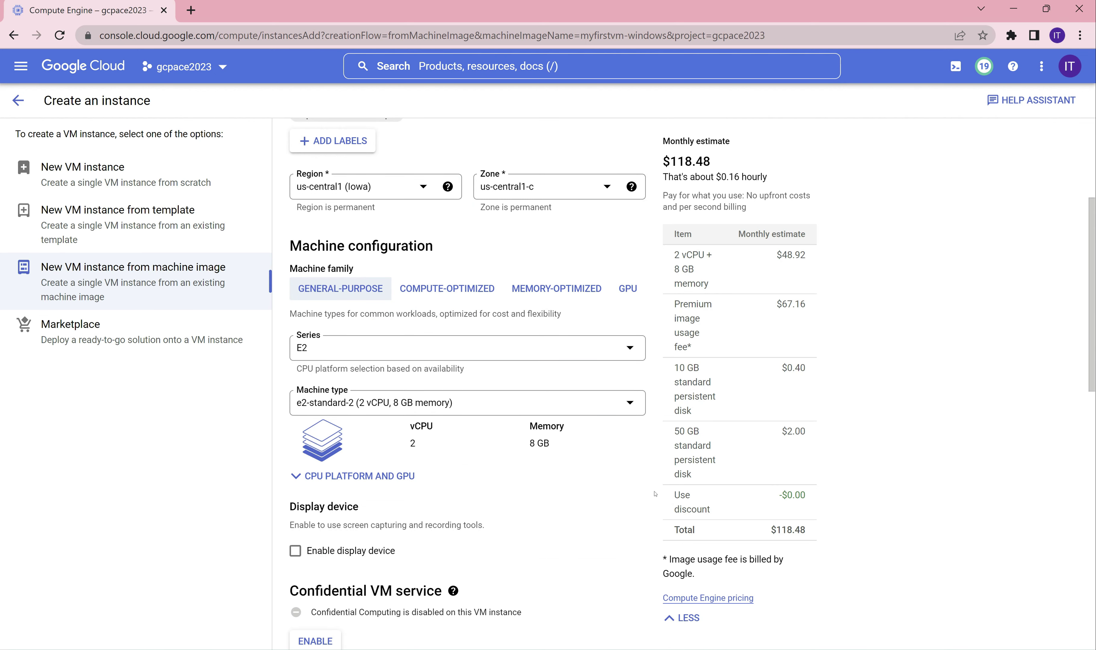
click(426, 343)
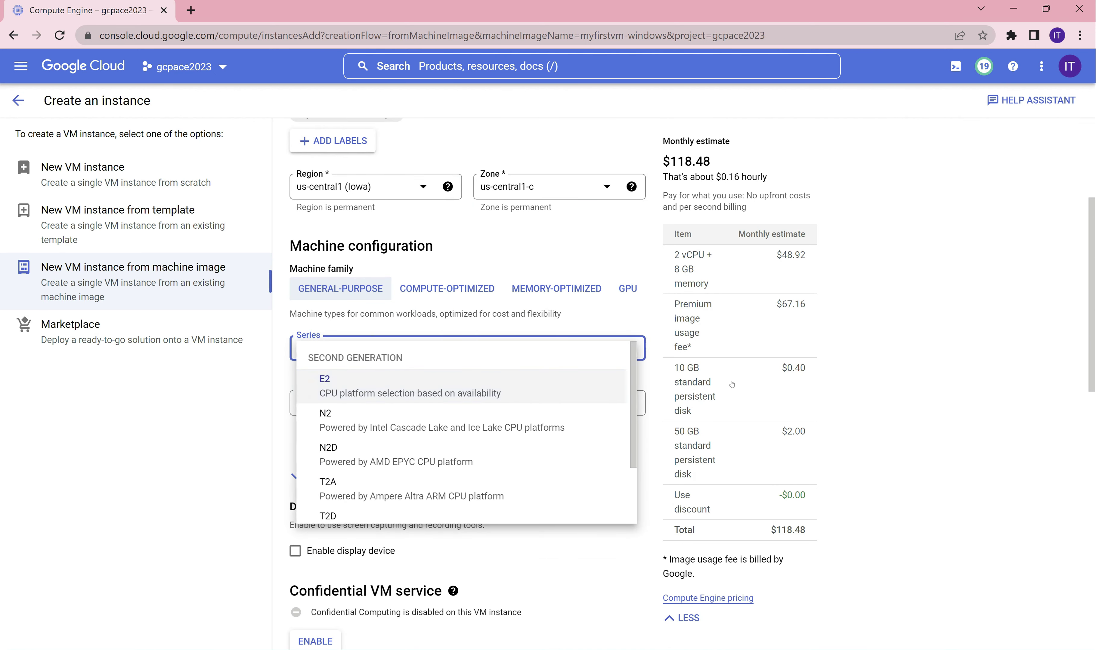
click(655, 376)
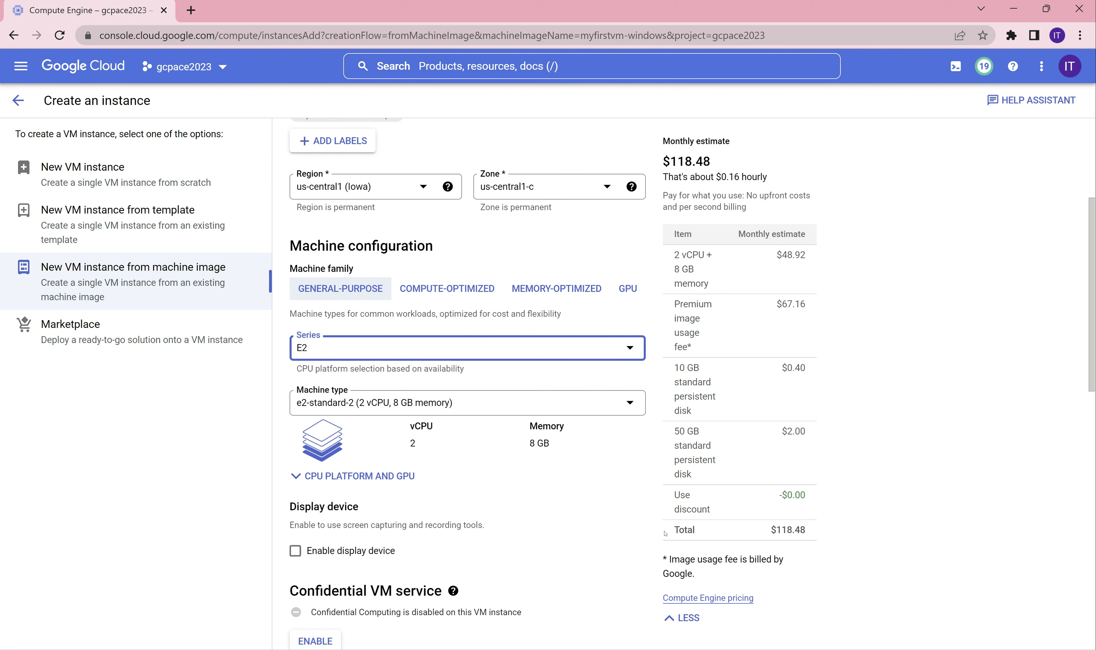
scroll(665, 533, down, 5)
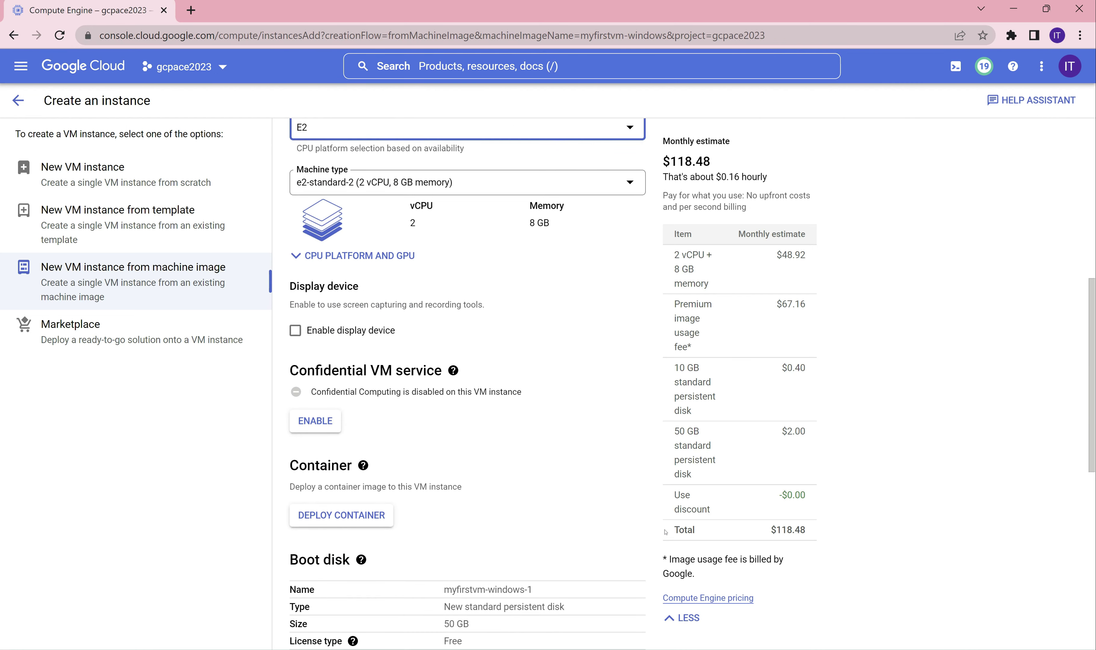
scroll(630, 528, down, 1)
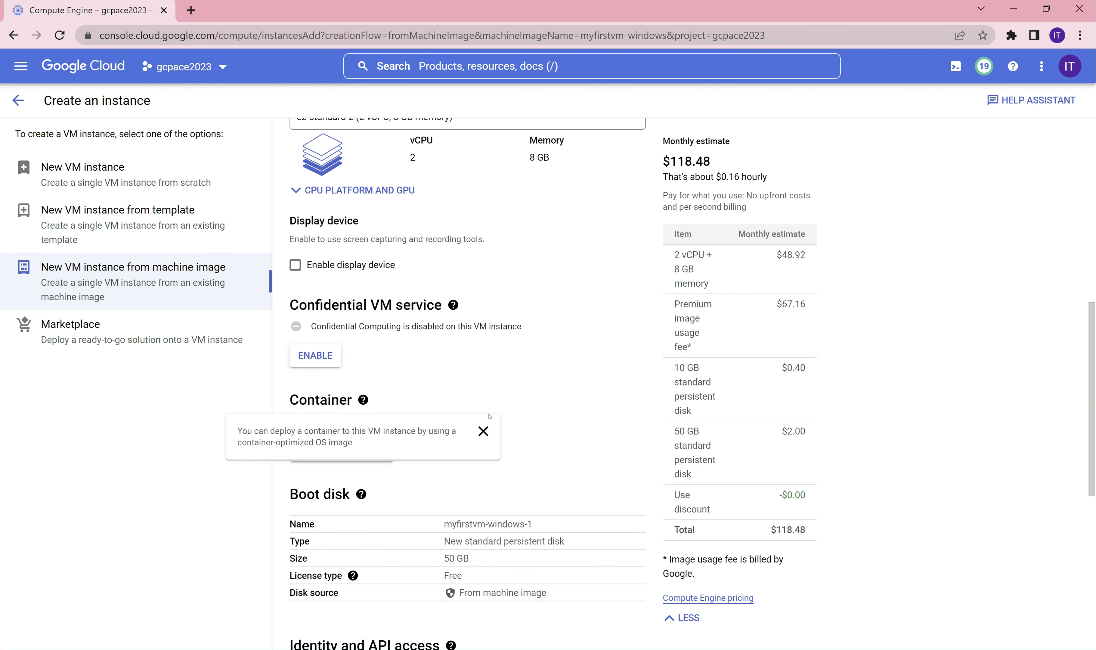
scroll(506, 450, down, 3)
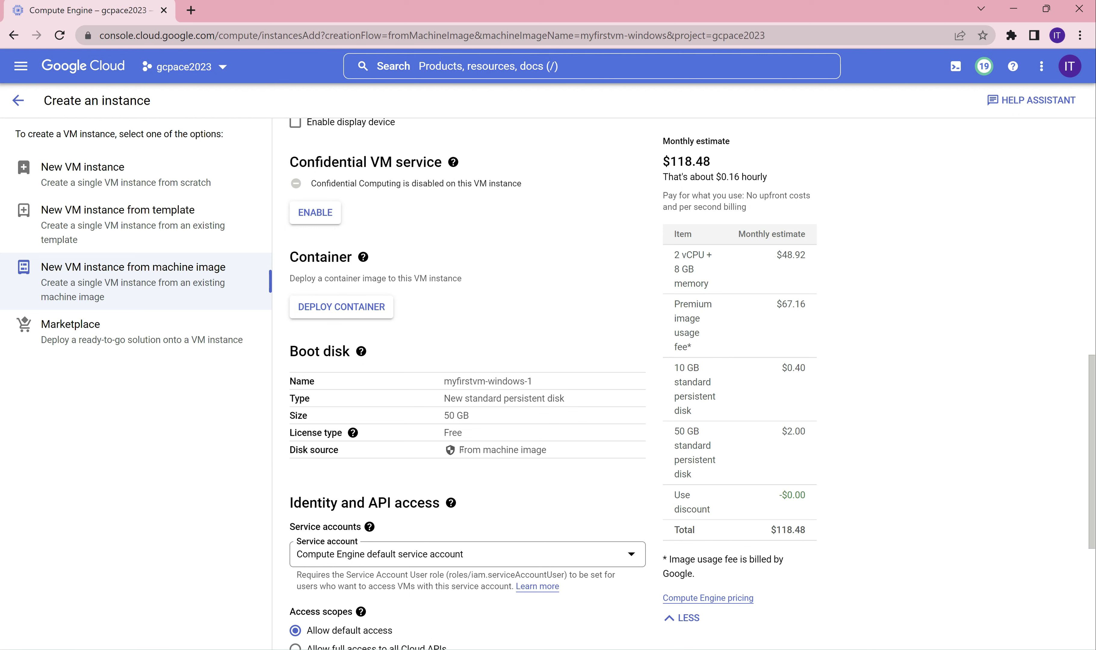
drag(461, 449, 538, 449)
click(585, 459)
scroll(589, 461, down, 2)
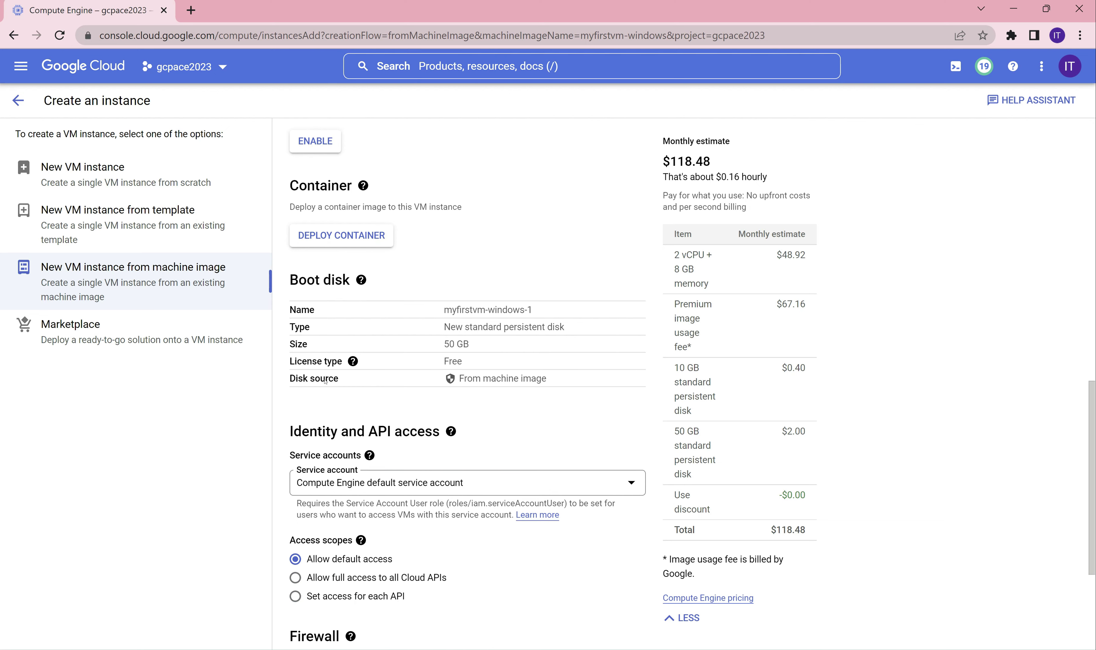
scroll(541, 418, down, 2)
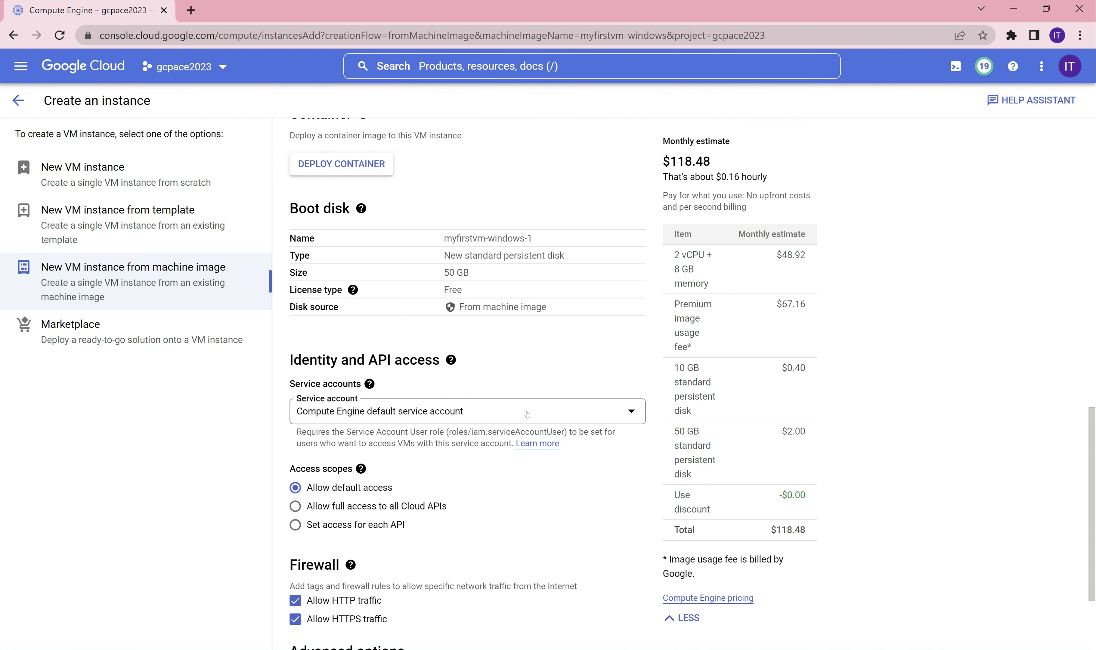
scroll(528, 442, down, 4)
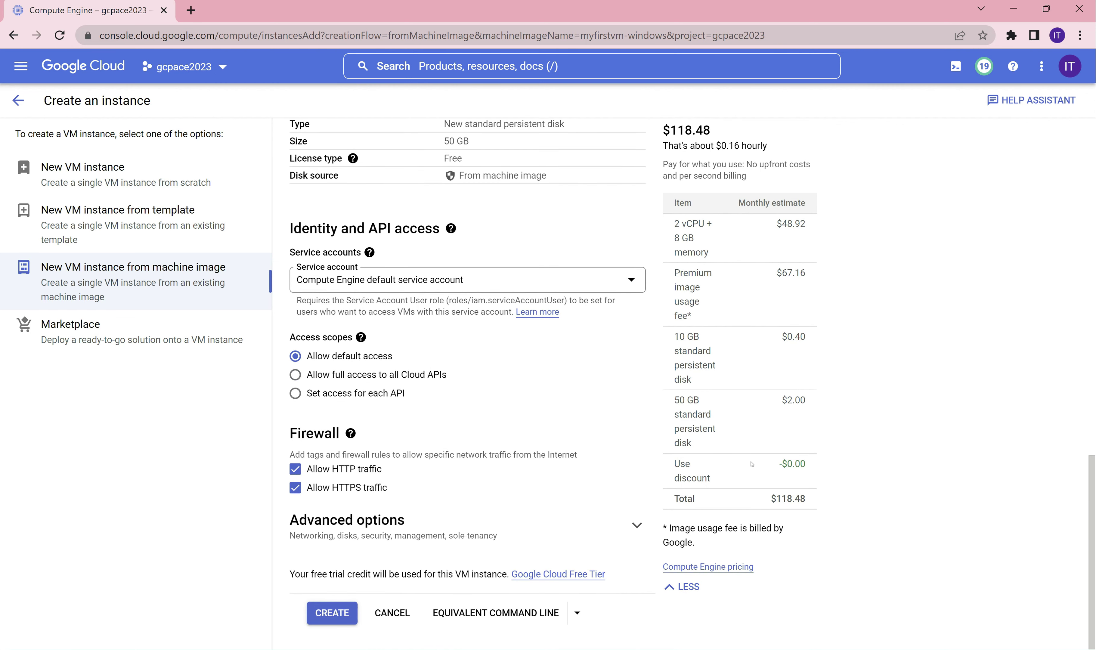
scroll(751, 464, up, 2)
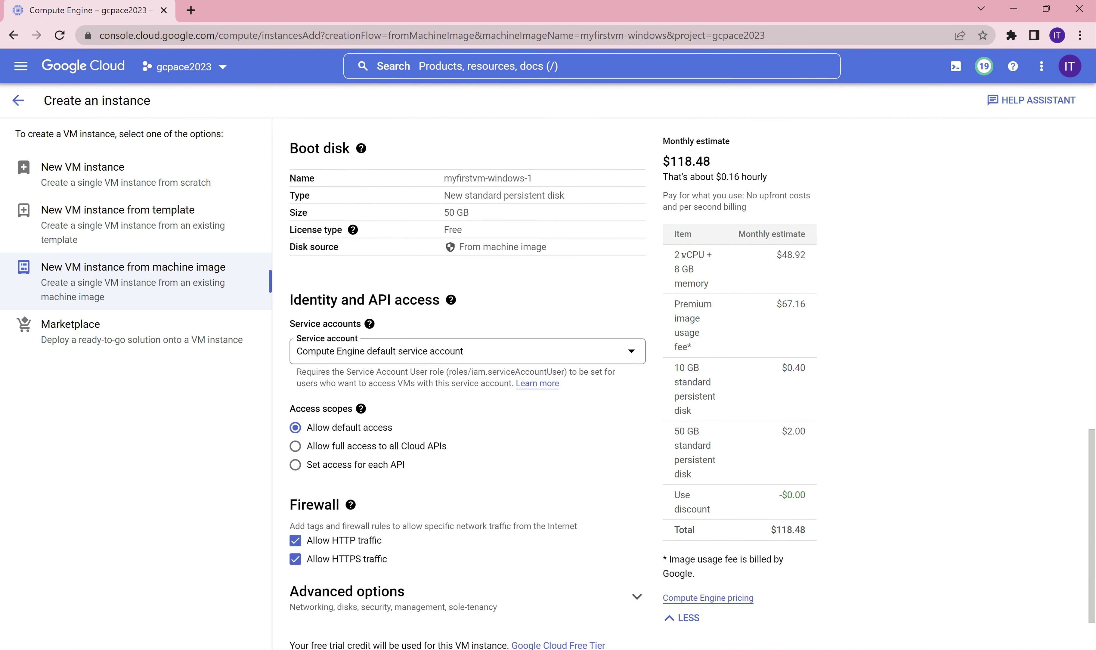
drag(677, 255, 804, 256)
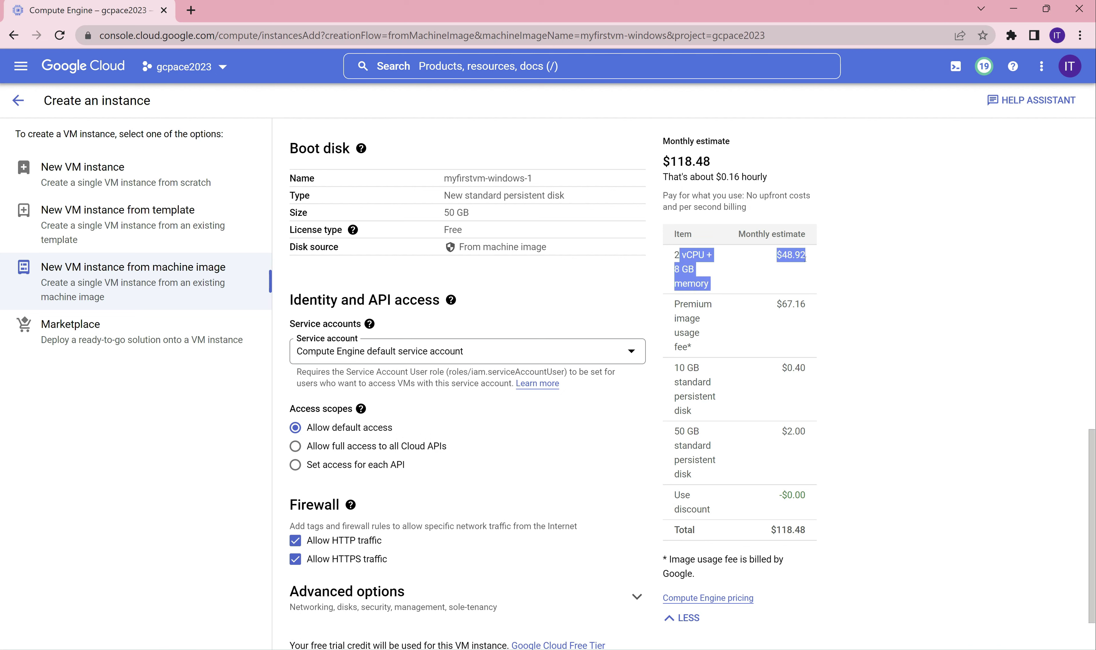
click(840, 271)
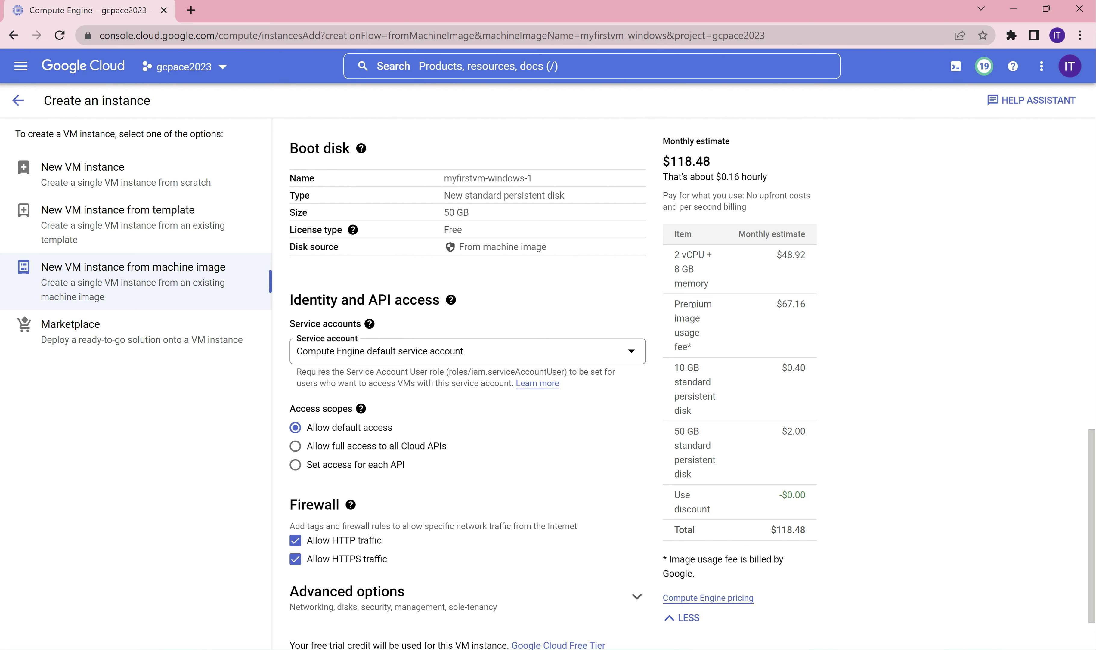
drag(691, 305, 700, 348)
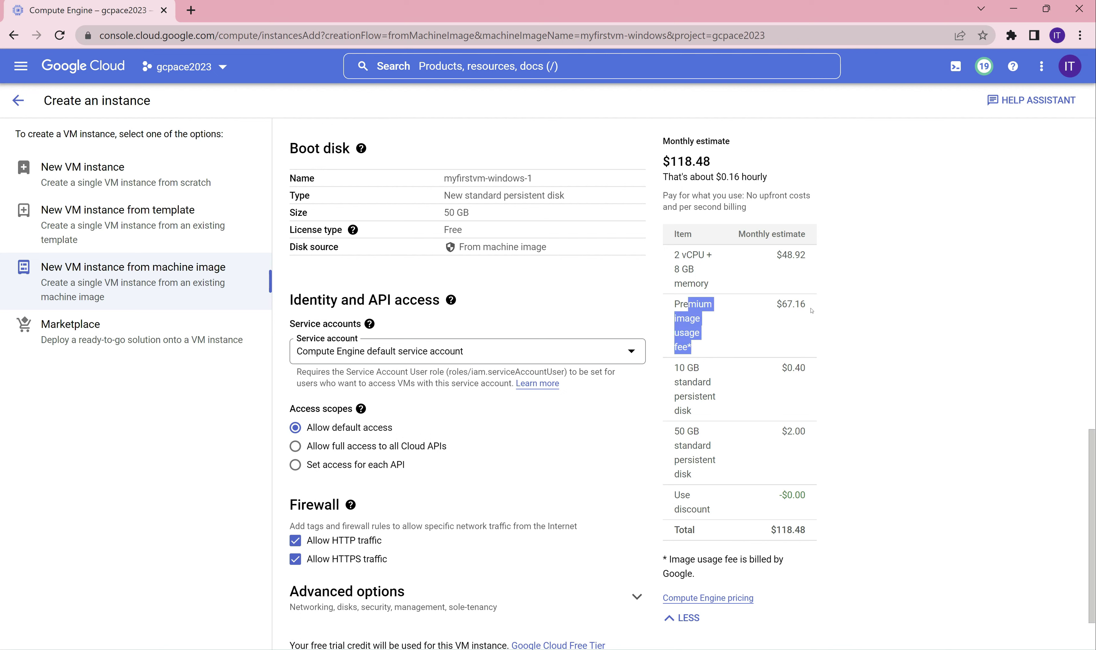
drag(807, 305, 776, 305)
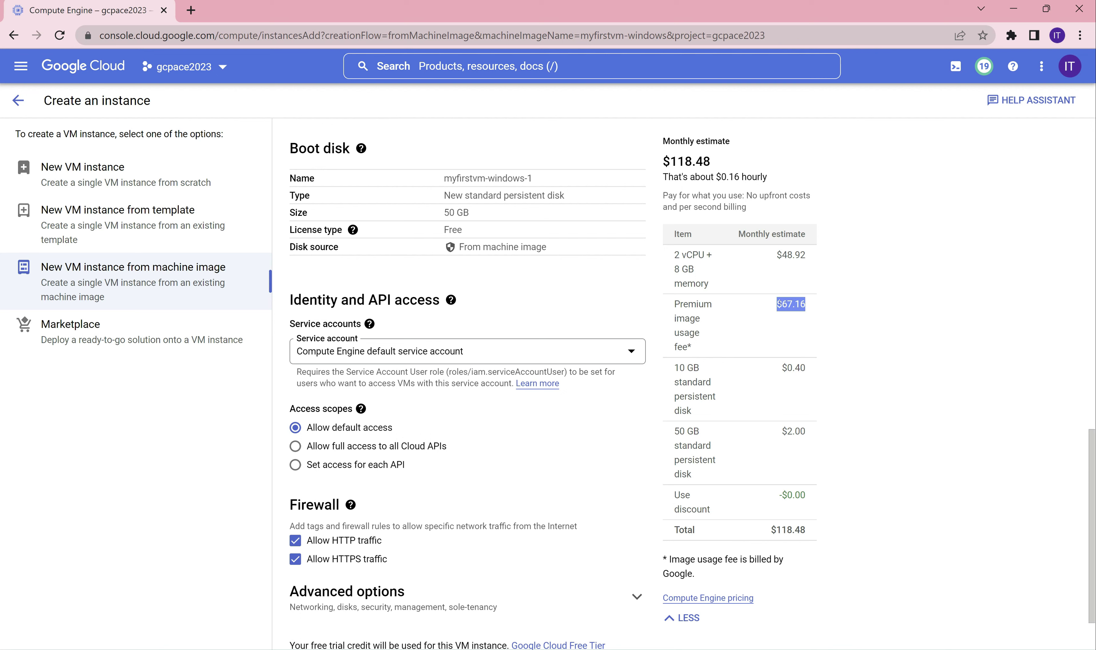
click(853, 320)
drag(682, 368, 716, 412)
drag(786, 367, 885, 401)
click(726, 444)
drag(769, 529, 814, 530)
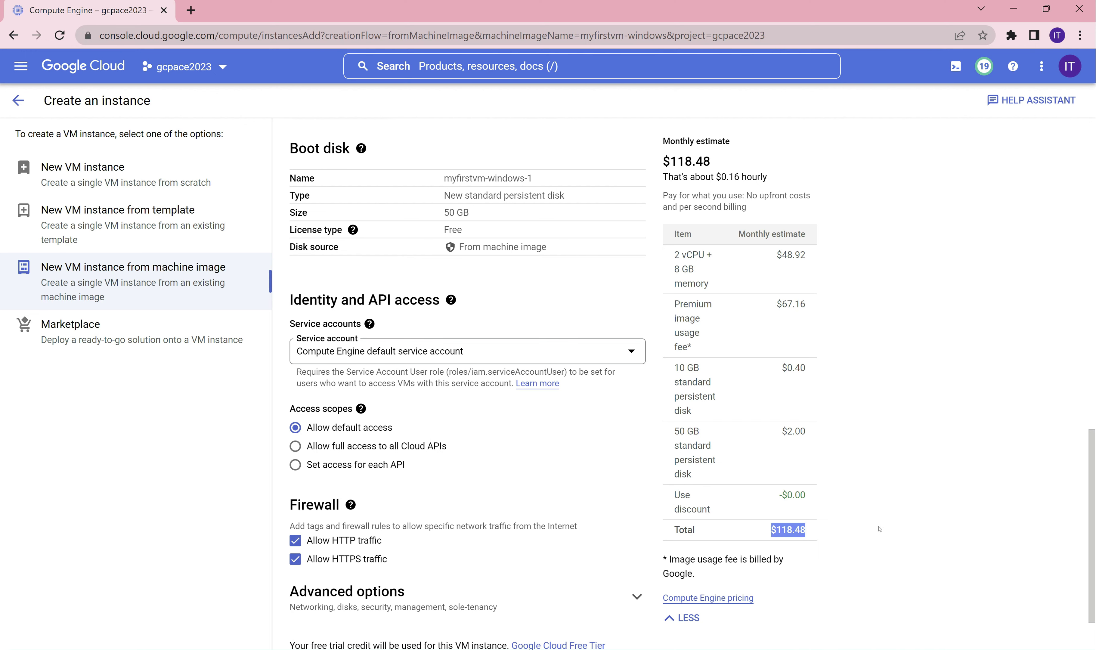
click(879, 529)
scroll(879, 528, down, 2)
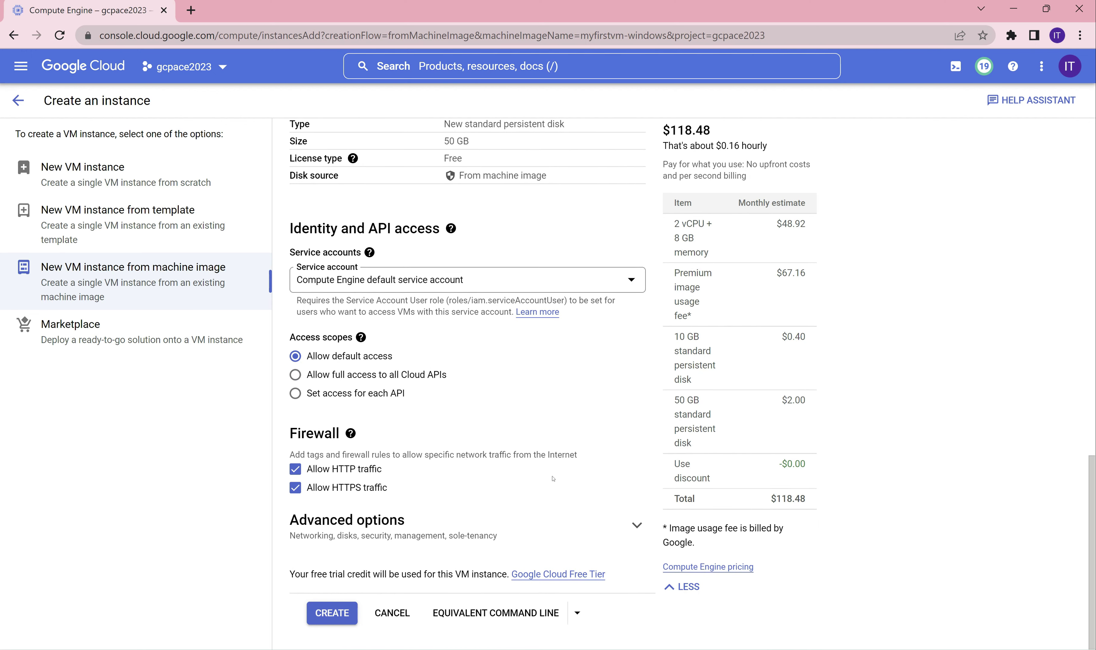
Step: Create myfirstvm-windows-1 and copy its external IP 34.172.96.24 from the instances list
click(331, 612)
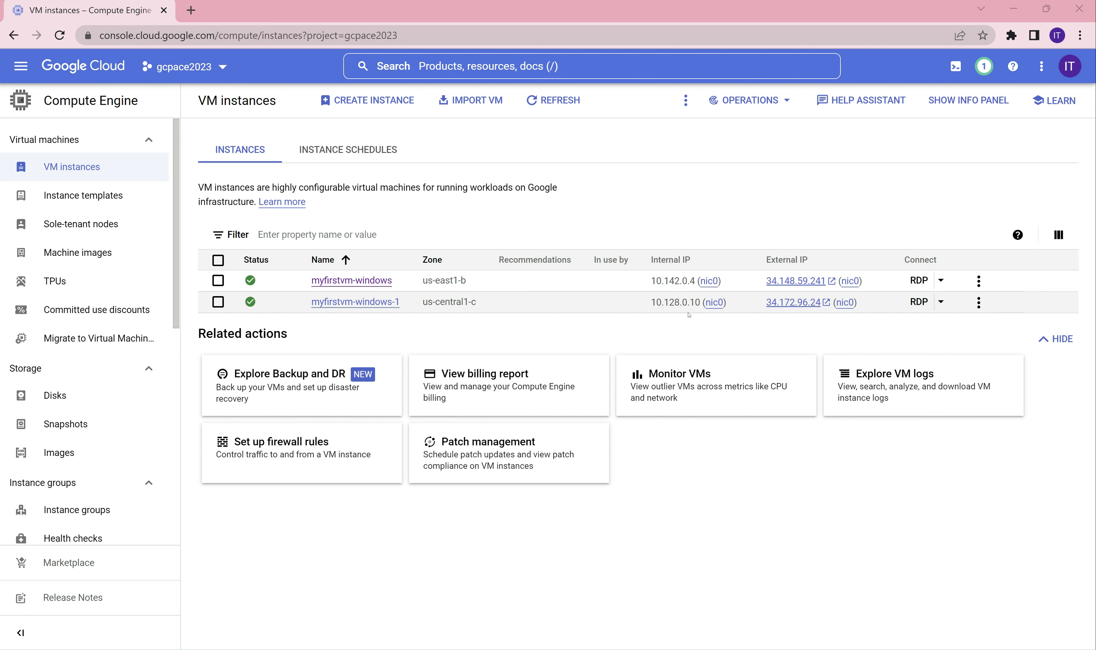
mouse_move(671, 303)
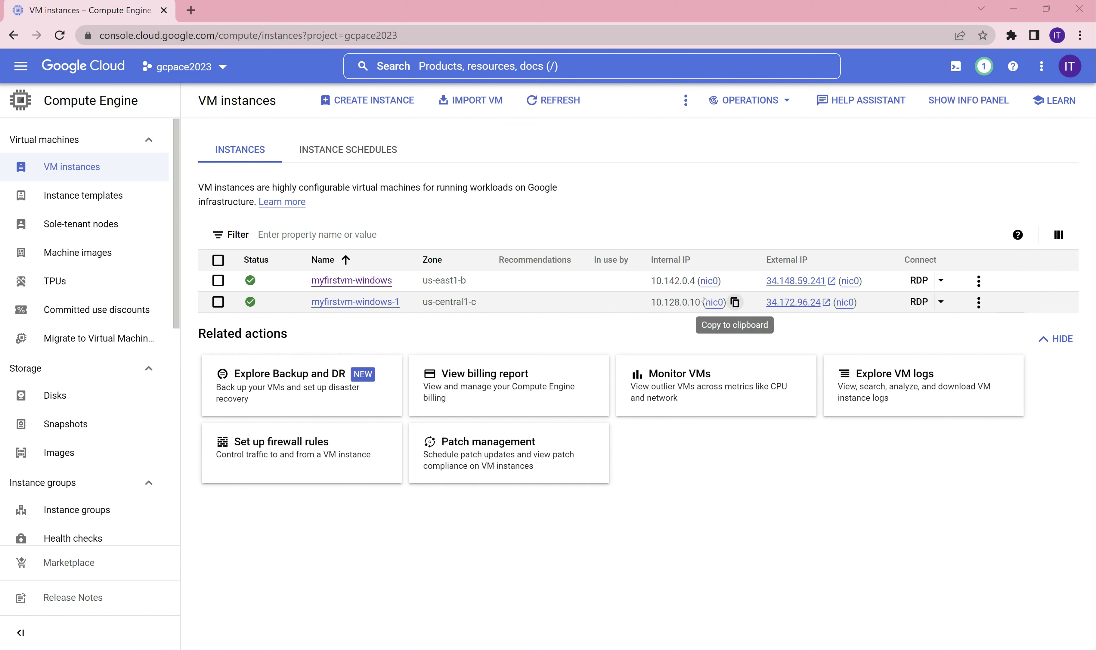
mouse_move(818, 307)
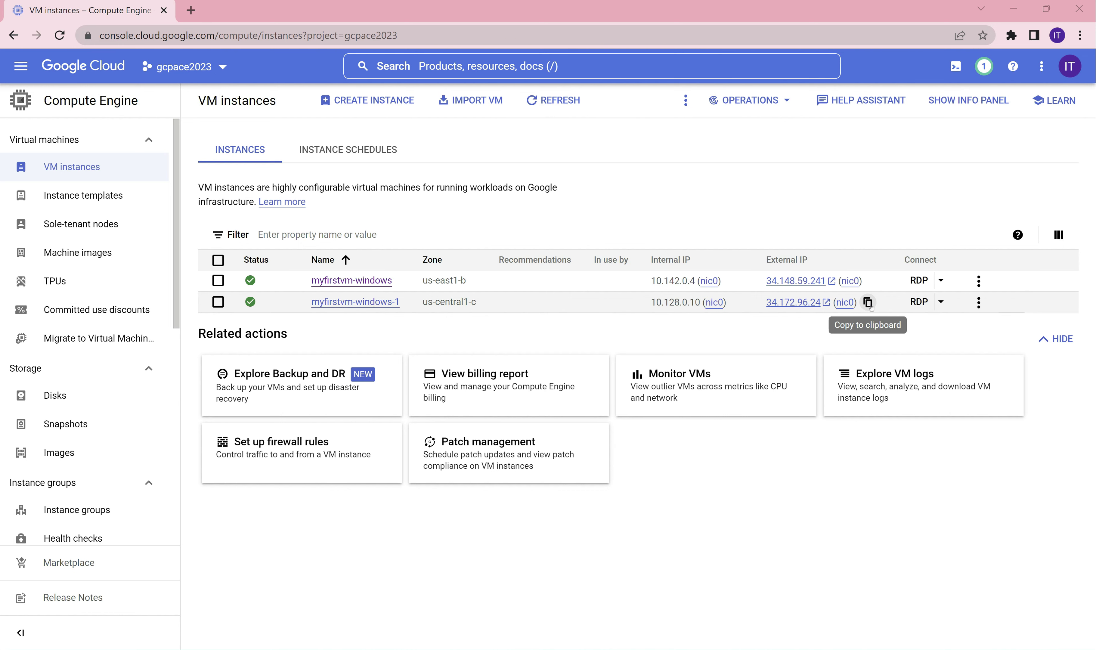
click(867, 303)
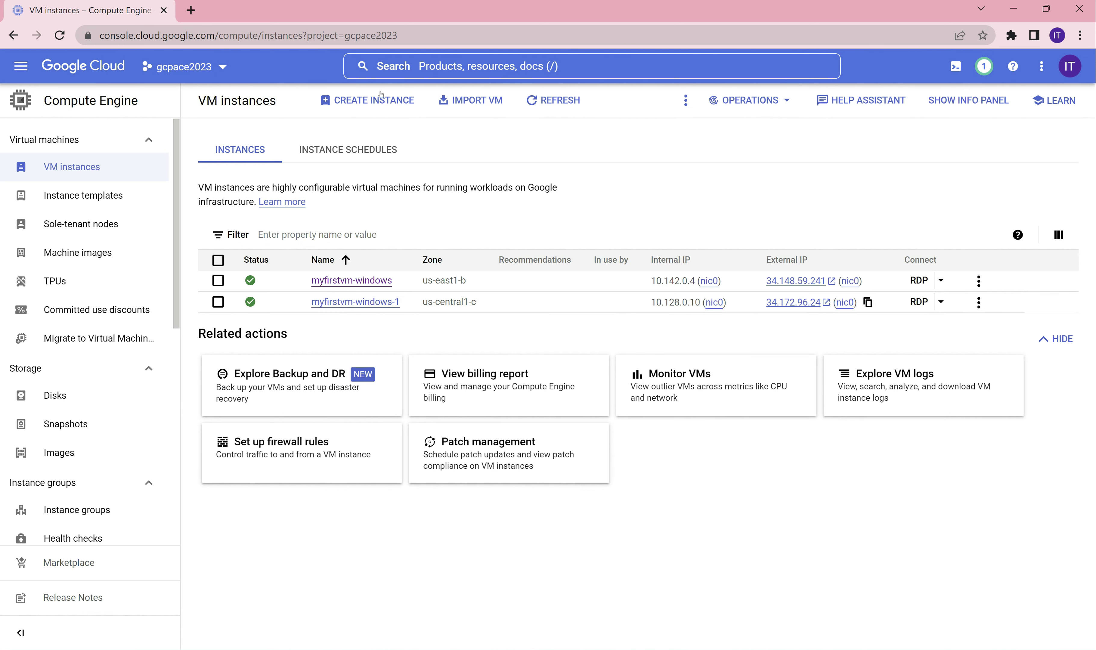
Step: Paste 34.172.96.24 into a new tab, check the IIS welcome page, then close the tab
click(191, 10)
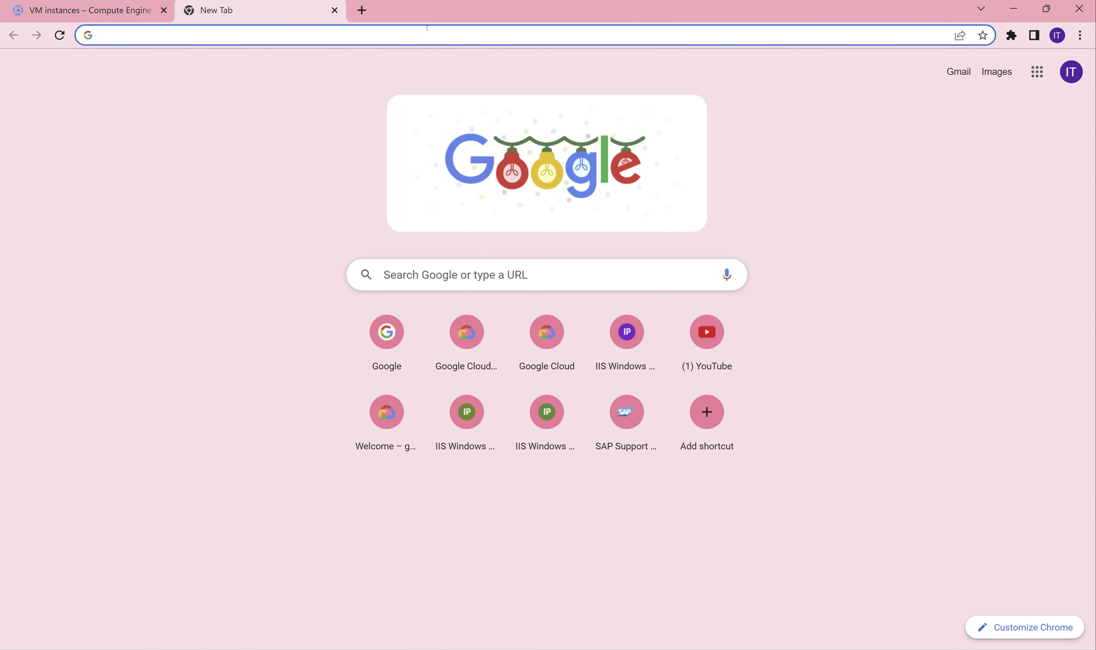
key(ctrl+v)
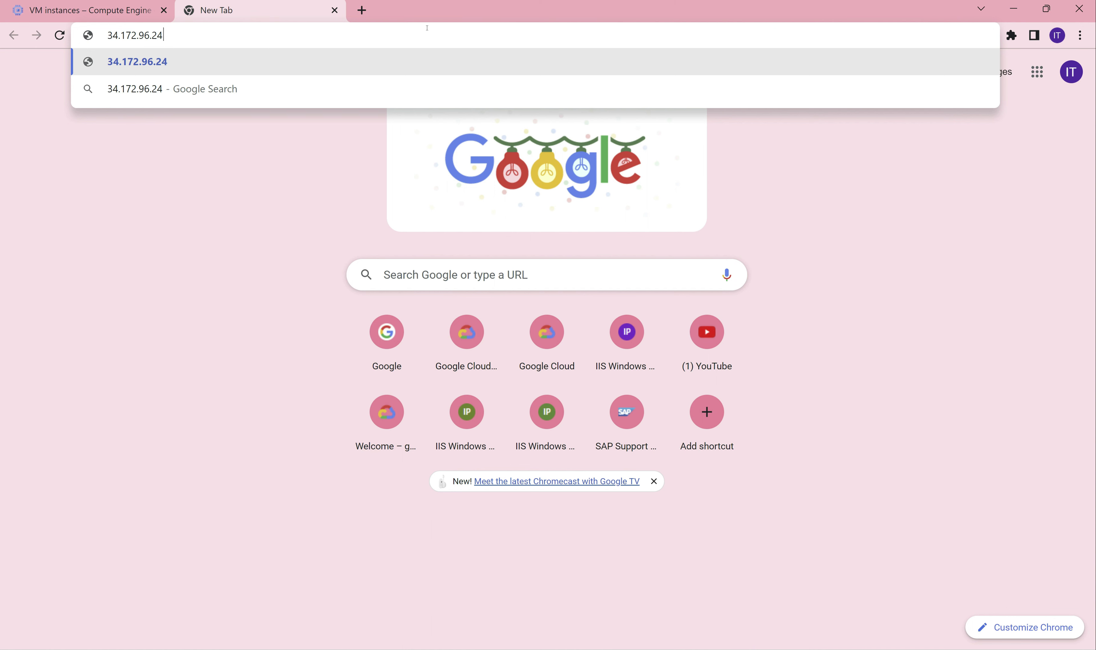
key(Return)
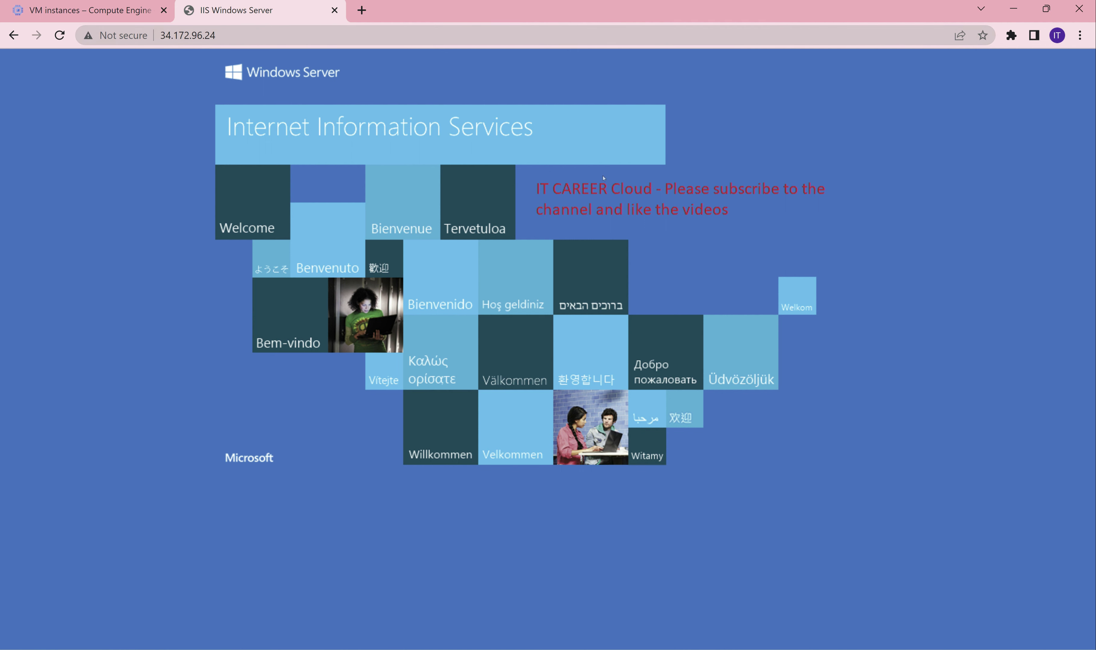
click(335, 10)
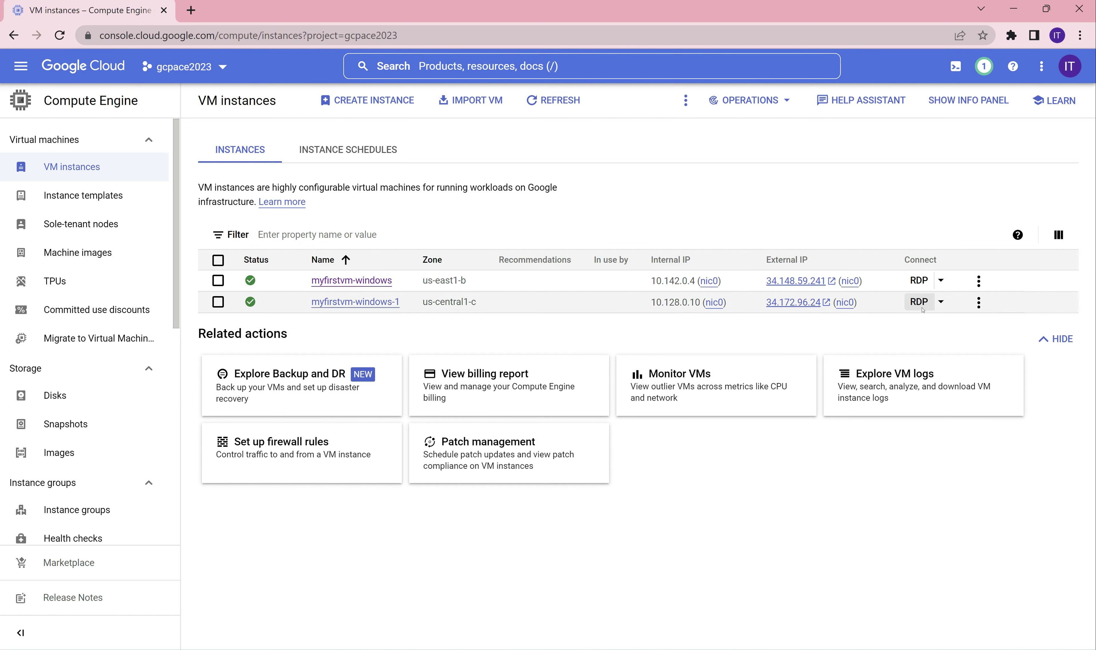
click(940, 306)
click(783, 327)
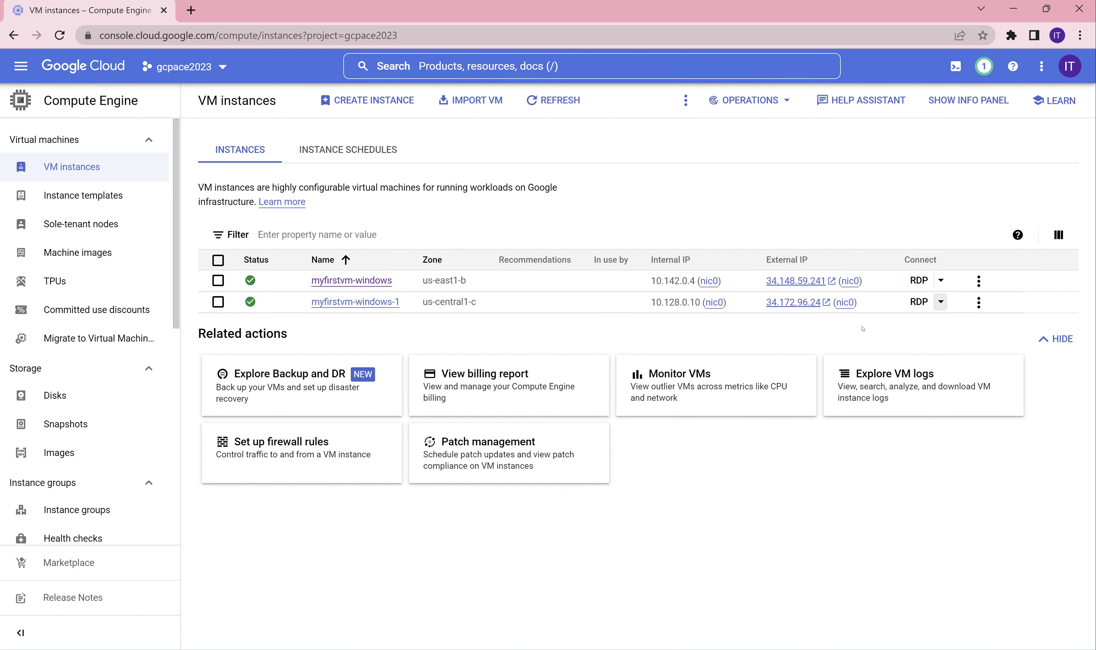
click(718, 455)
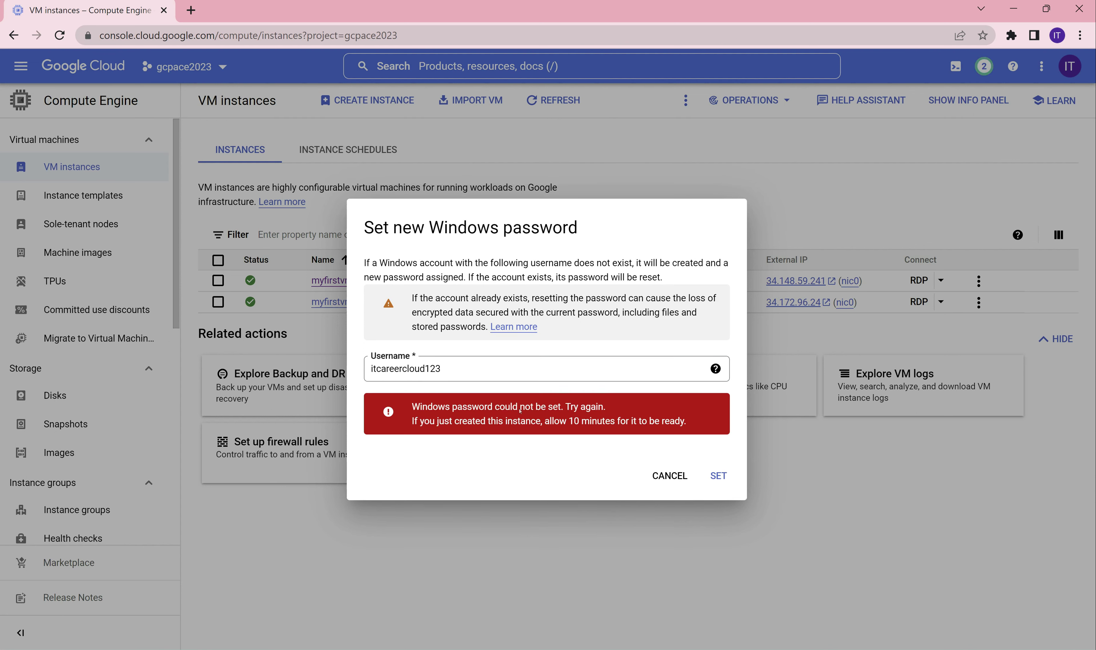
drag(461, 411, 611, 409)
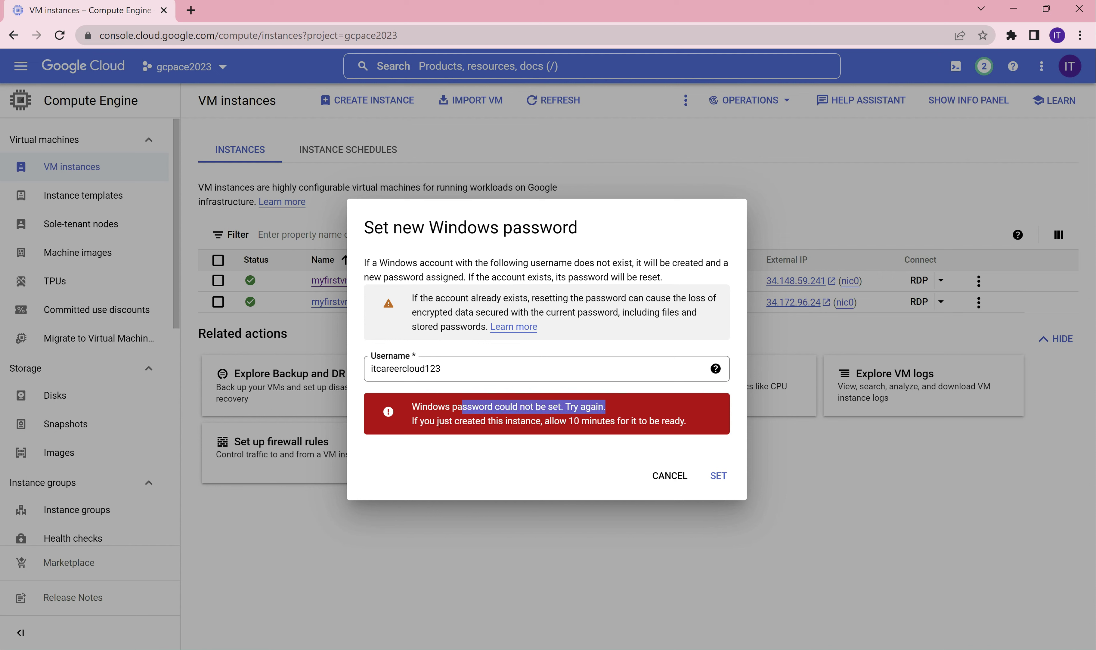
drag(437, 420, 695, 419)
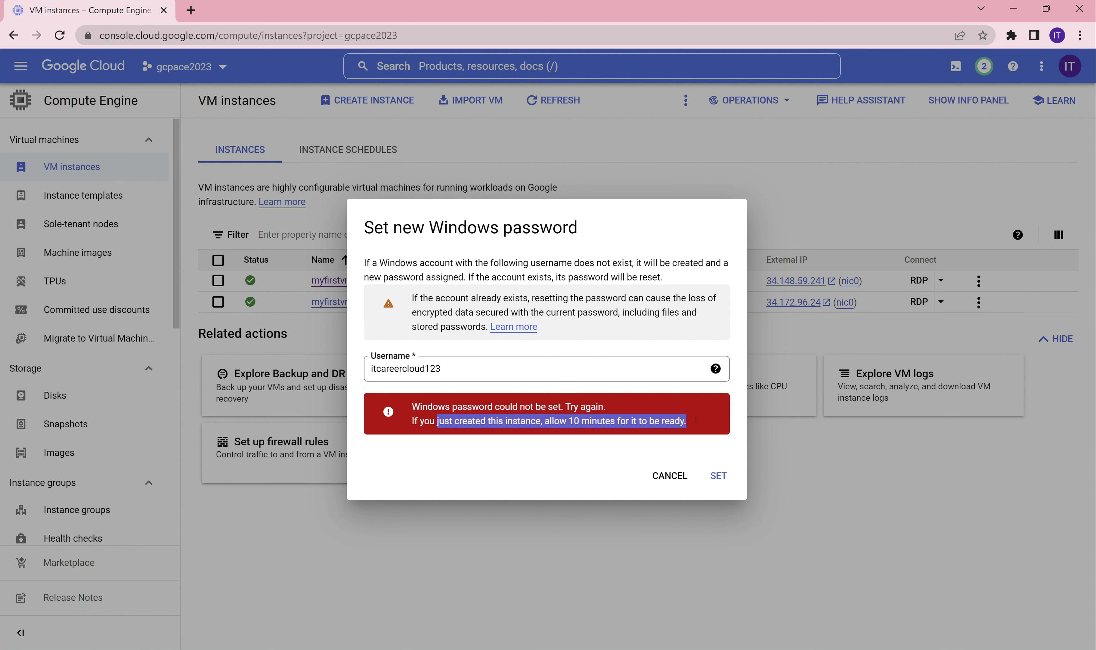
click(696, 420)
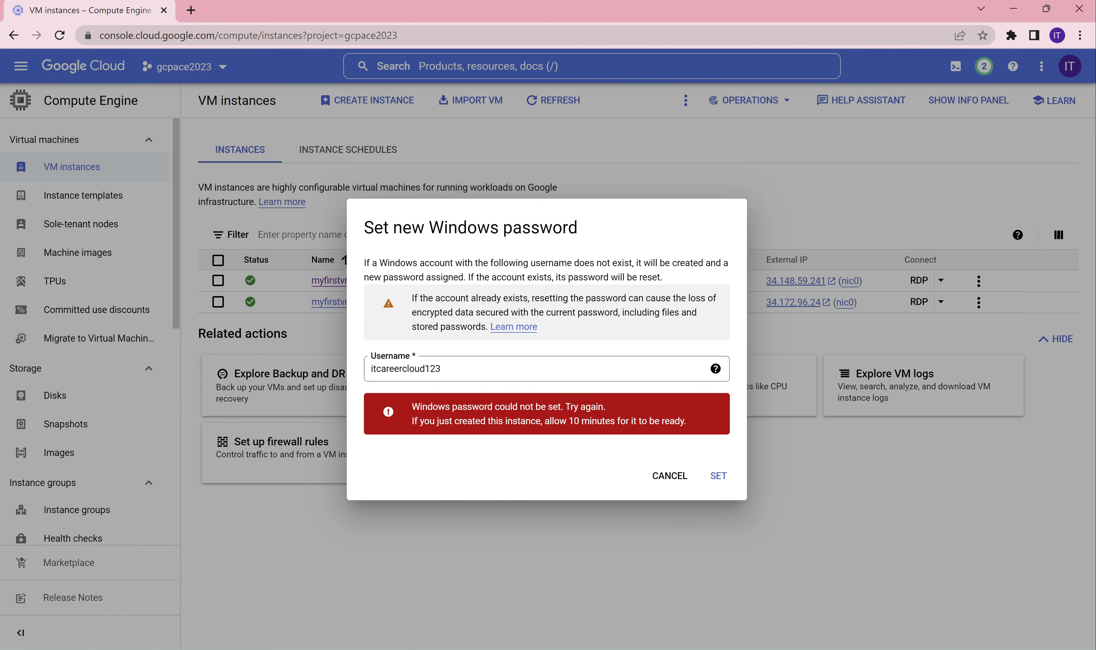
click(524, 130)
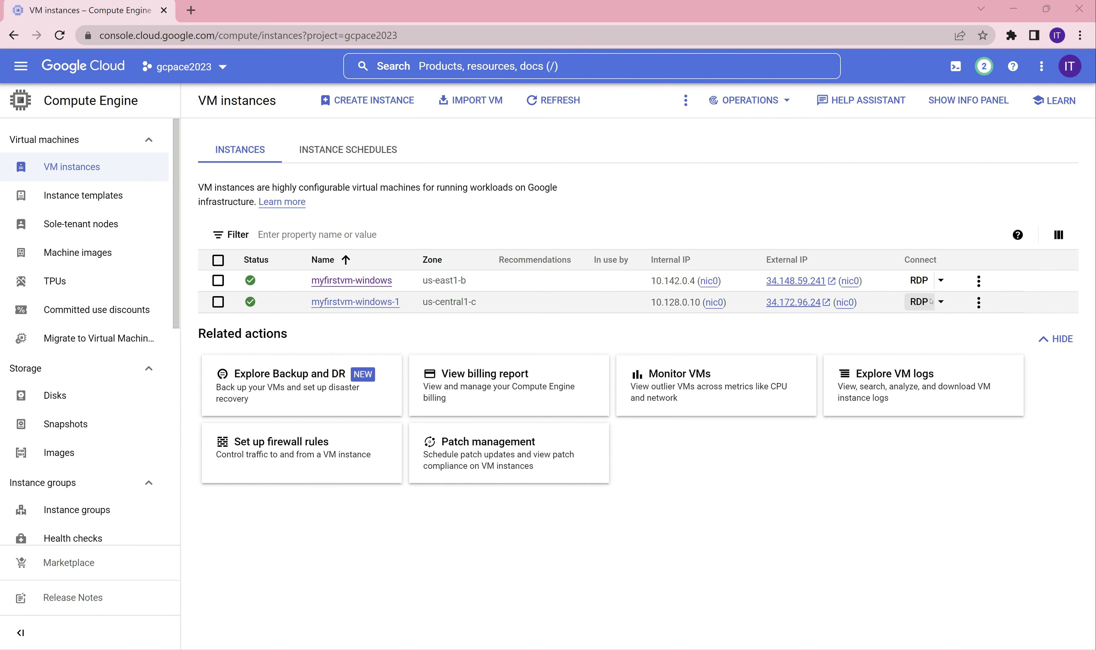
Step: Set a new Windows password for myfirstvm-windows-1 and copy the generated password
click(940, 302)
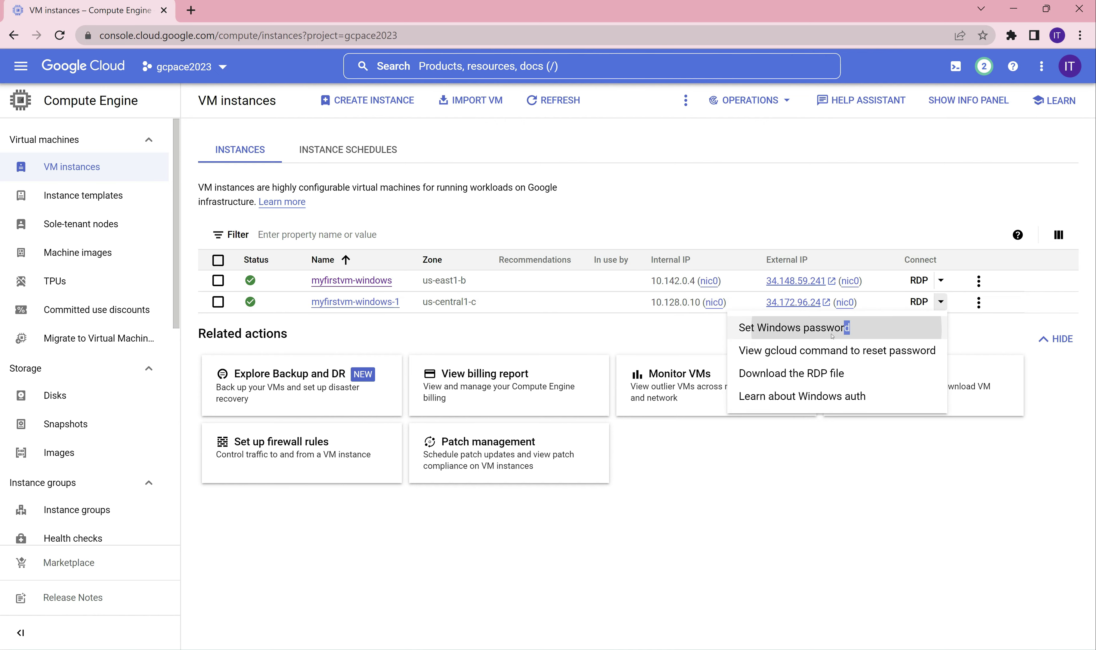
click(848, 331)
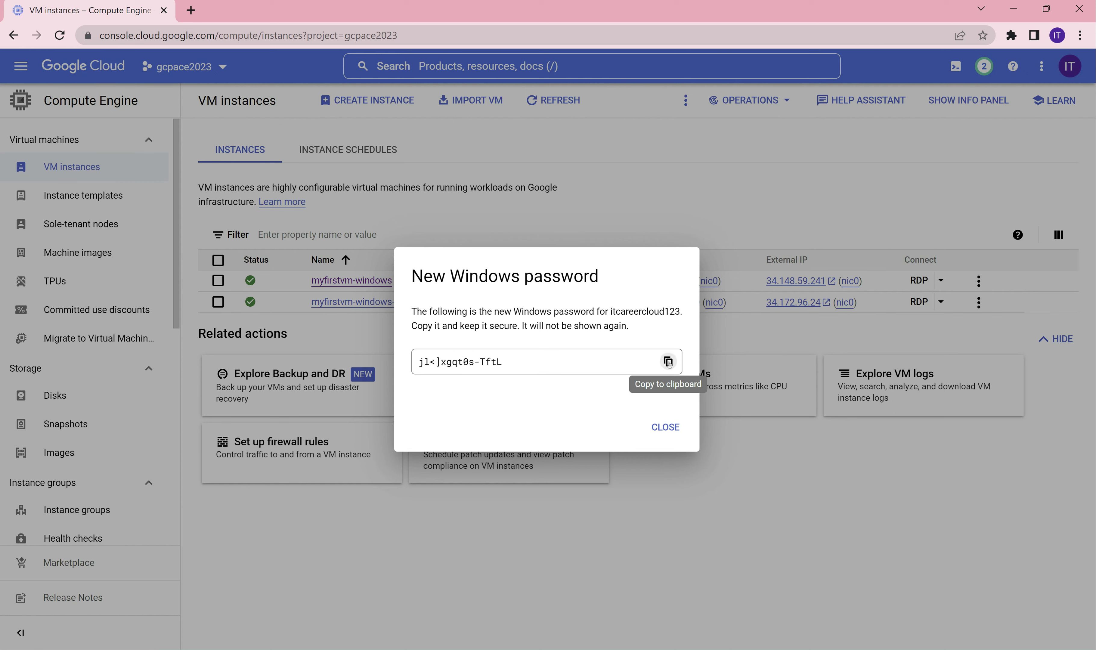
click(666, 362)
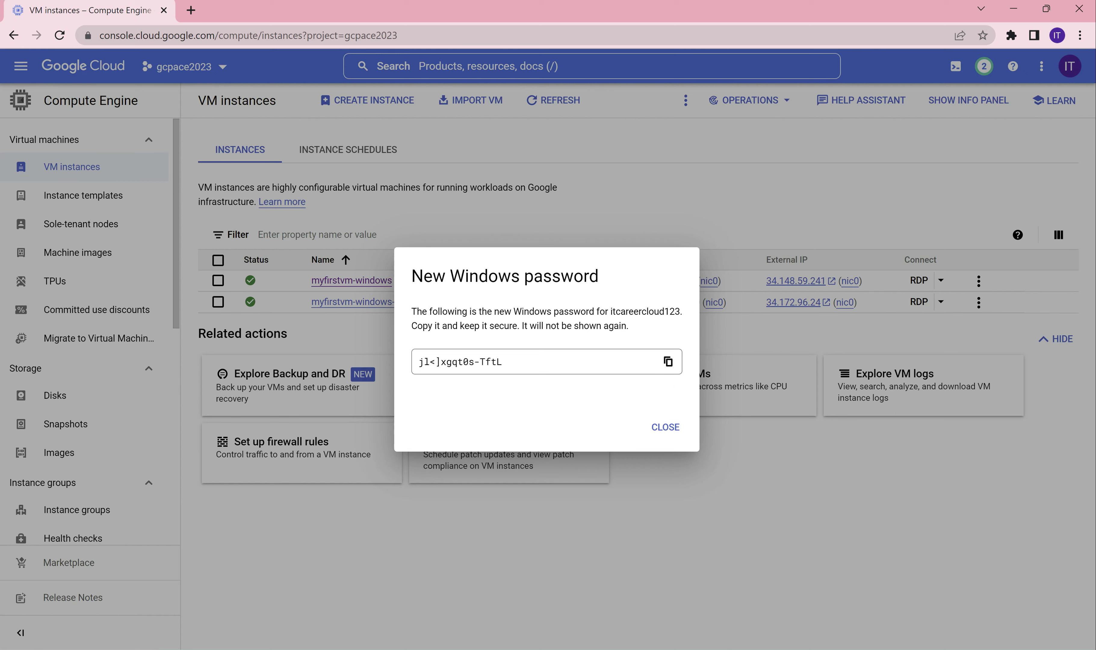
key(alt+Tab)
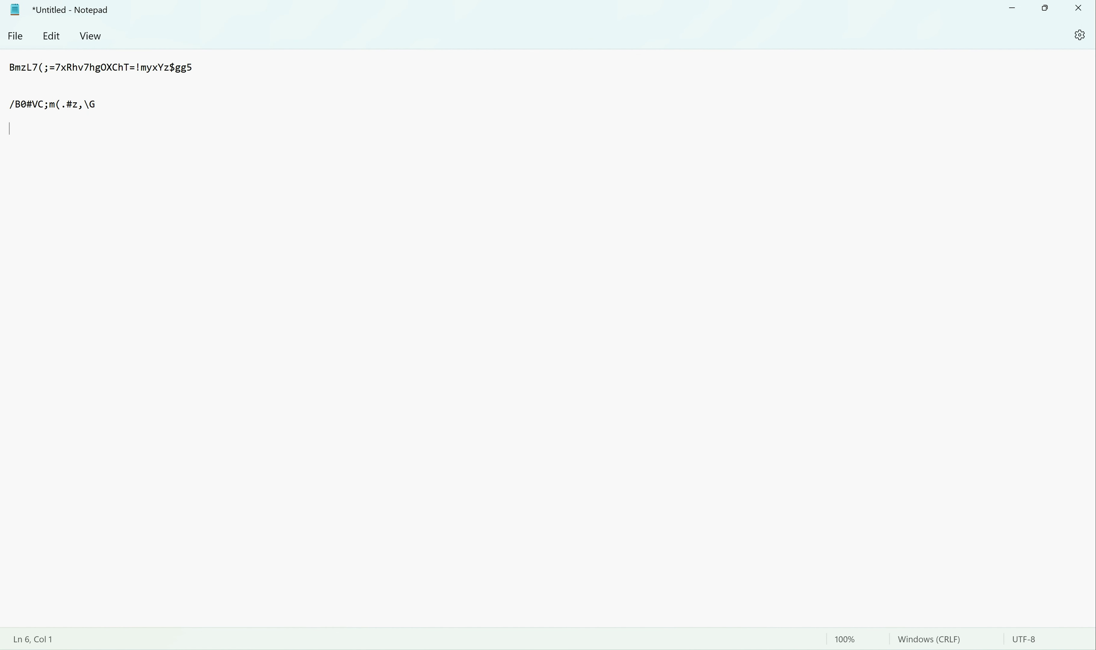
Step: Paste the new password under a VM2 label in Notepad and dismiss the password dialog
text(VM1)
key(BackSpace)
text(2)
key(Return)
key(ctrl+v)
click(1011, 8)
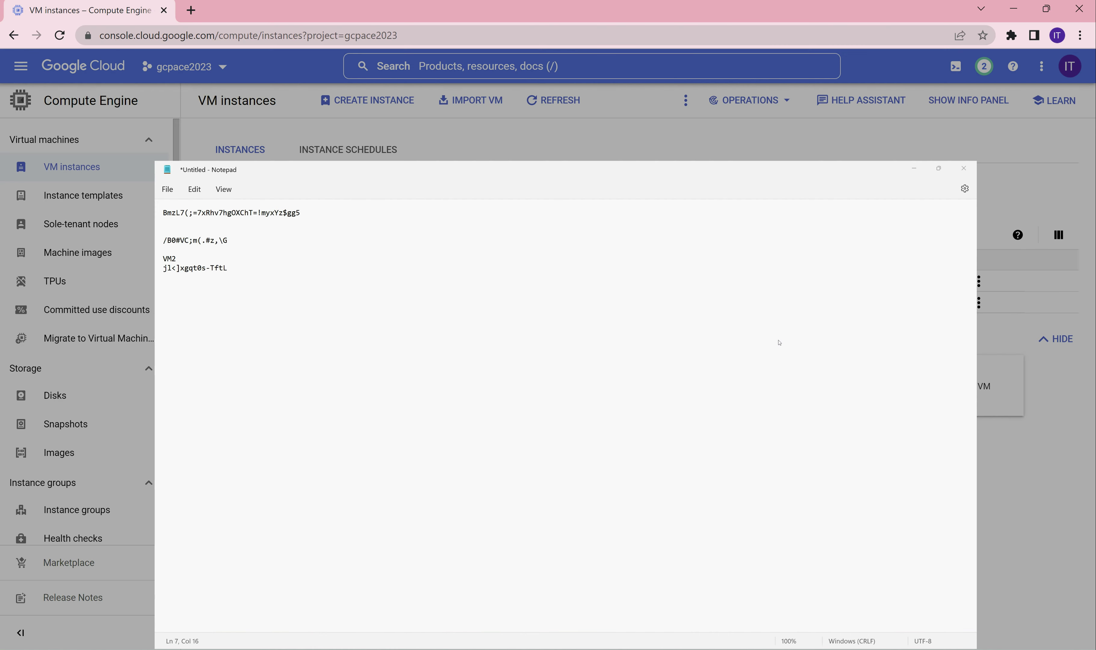
click(665, 426)
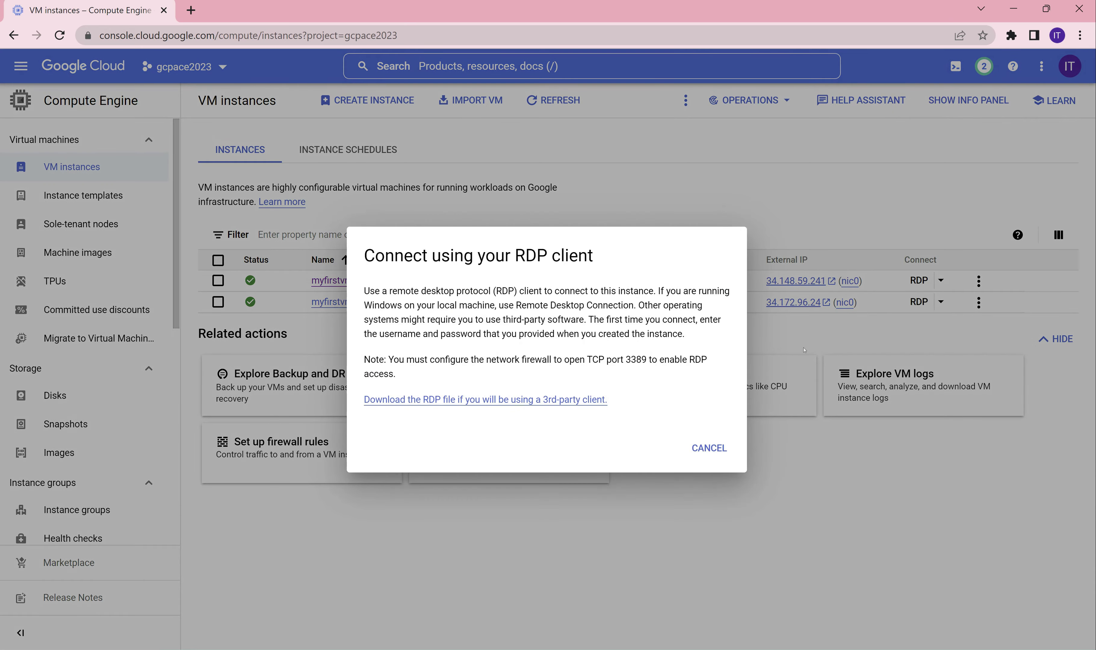
Step: Open the downloaded RDP file for myfirstvm-windows-1 and sign in with the pasted password, accepting both warnings
click(578, 399)
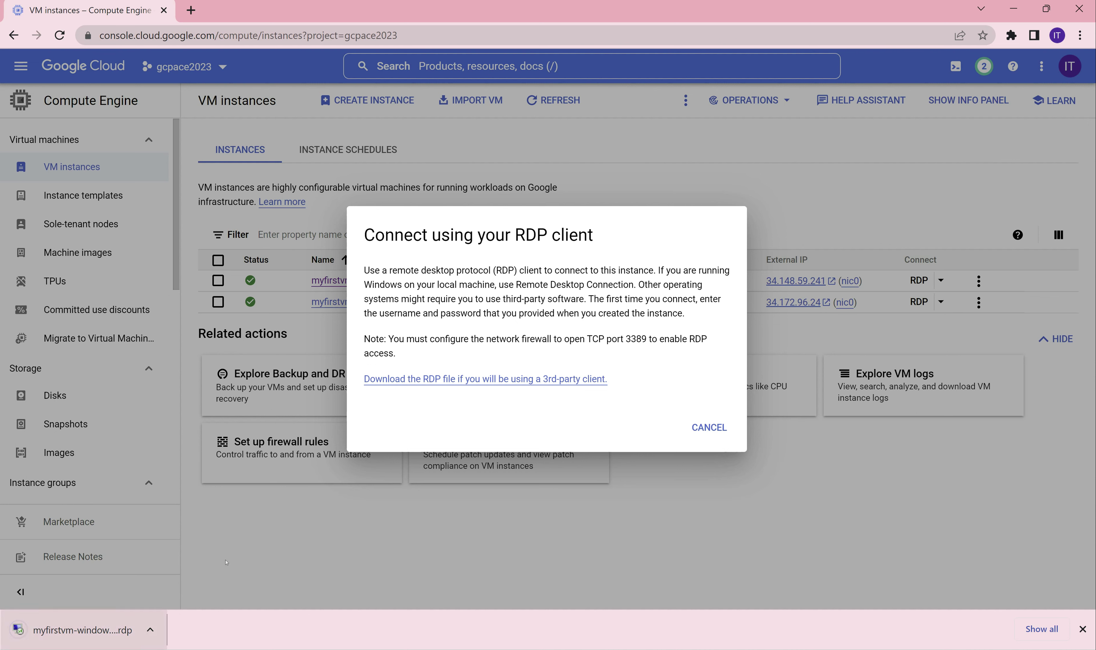
click(82, 630)
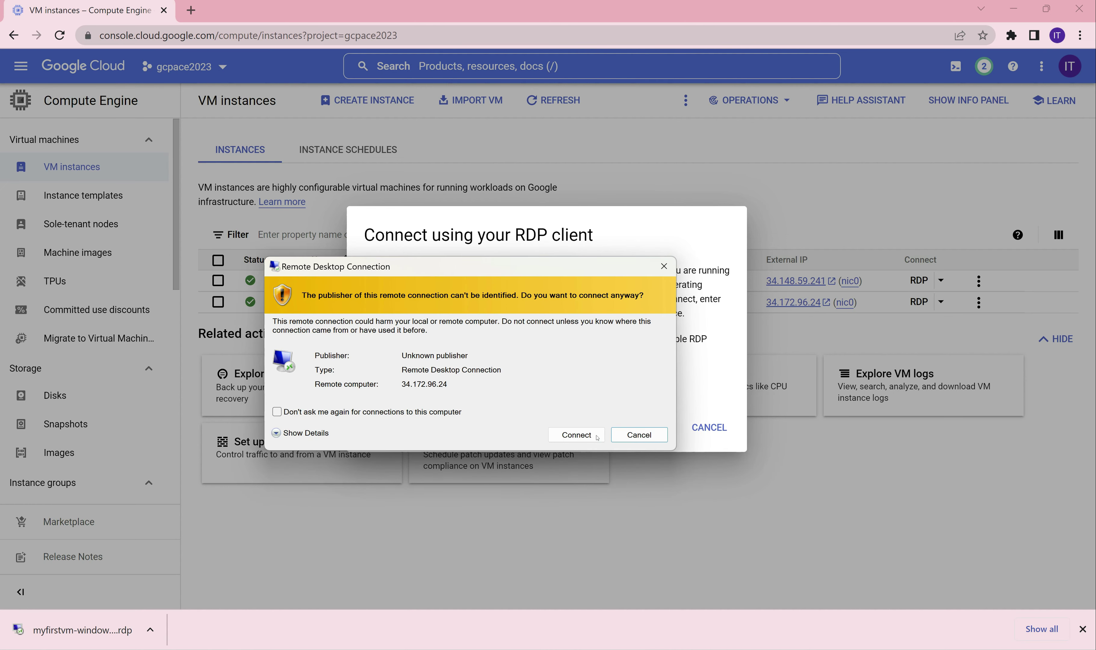
click(597, 438)
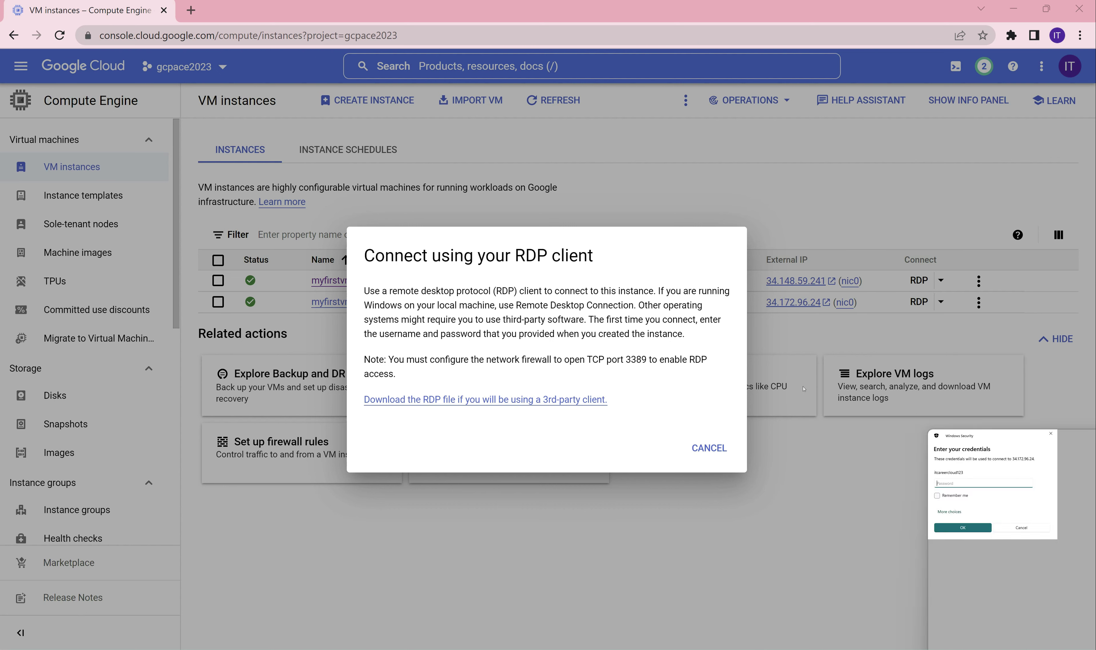
key(ctrl+v)
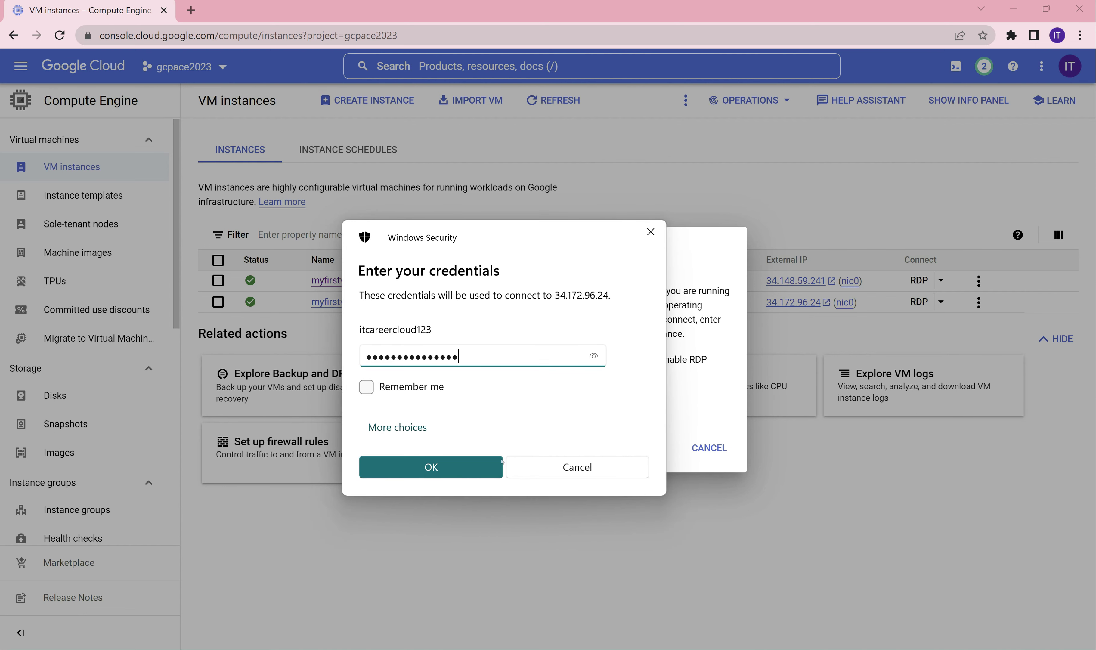
click(452, 475)
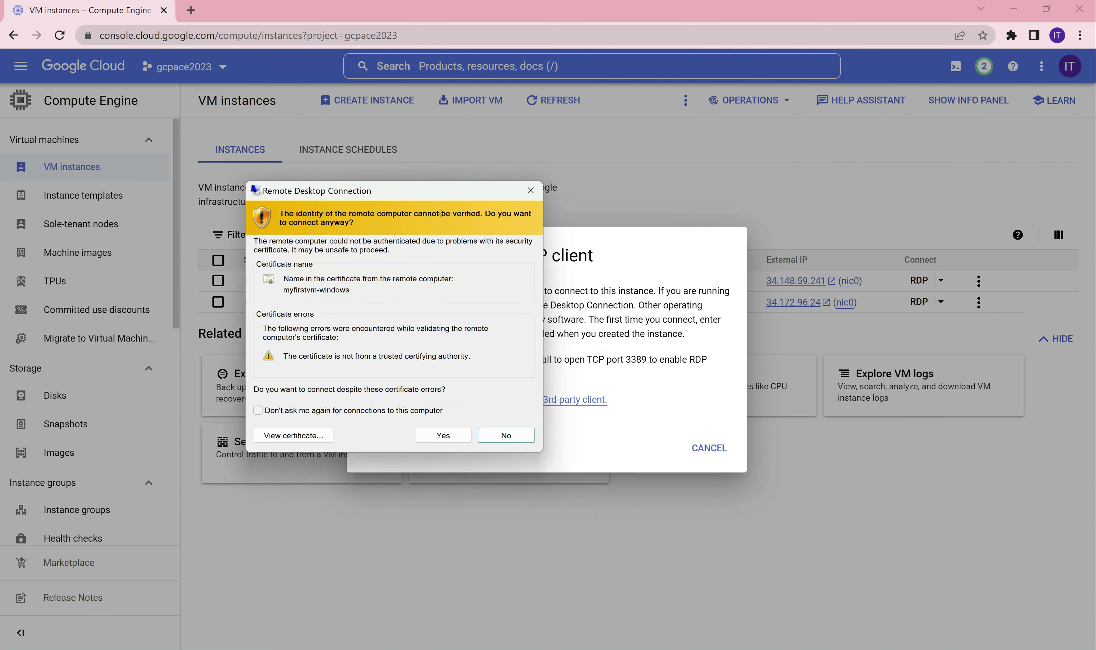
click(356, 406)
click(430, 424)
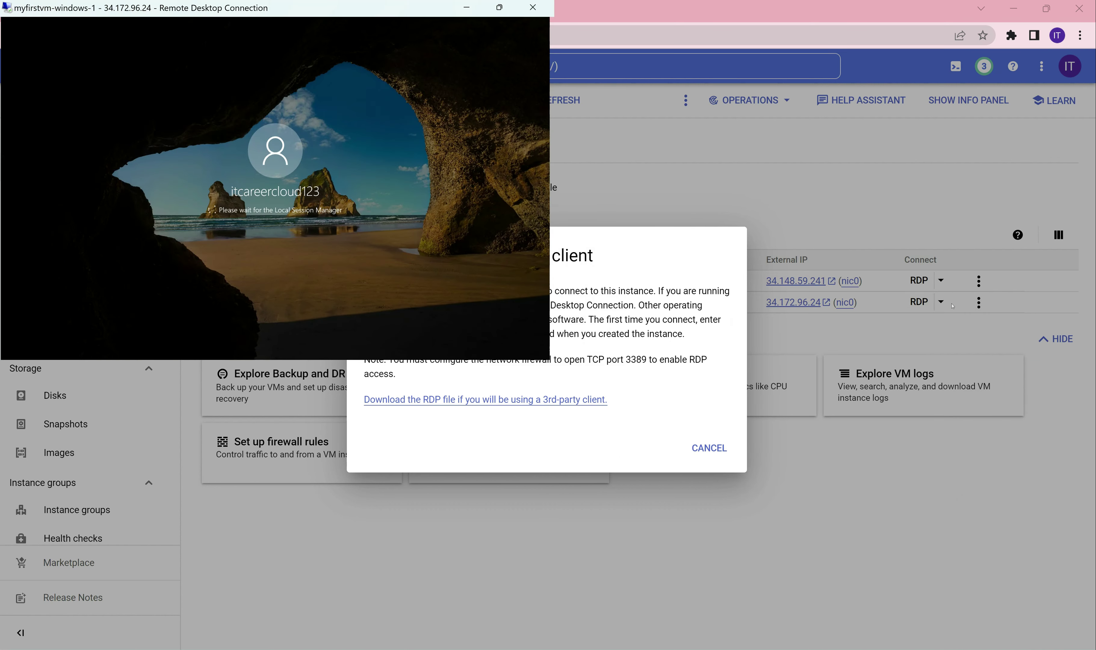
click(499, 9)
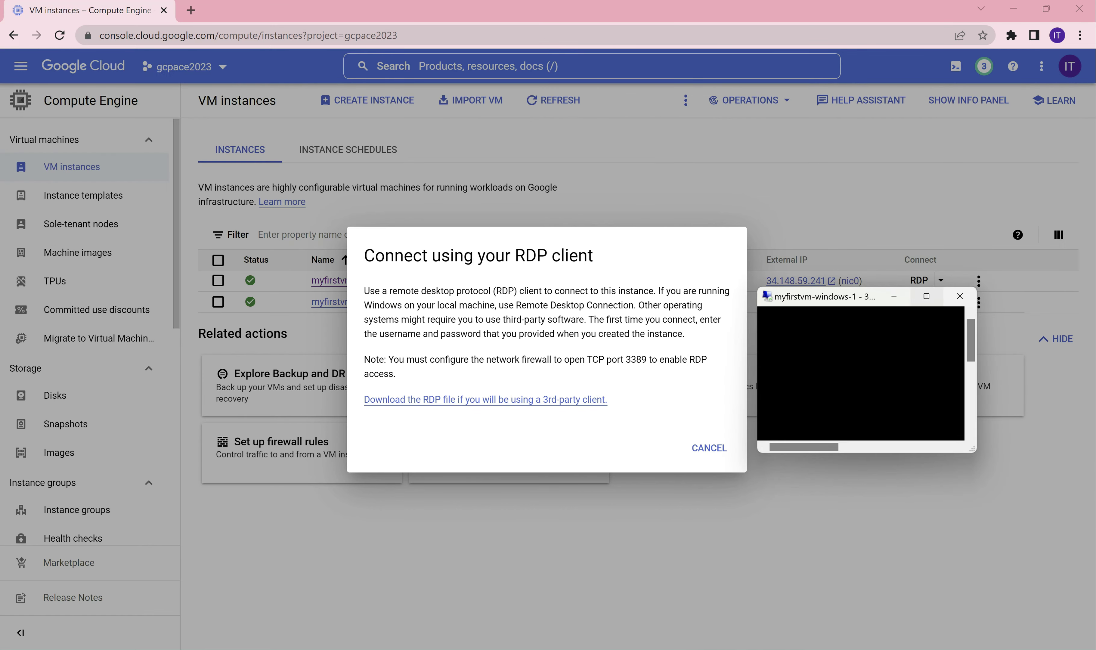
Step: Dismiss the Networks and Shutdown Event Tracker prompts, then check This PC lists drives C: and E:
click(912, 289)
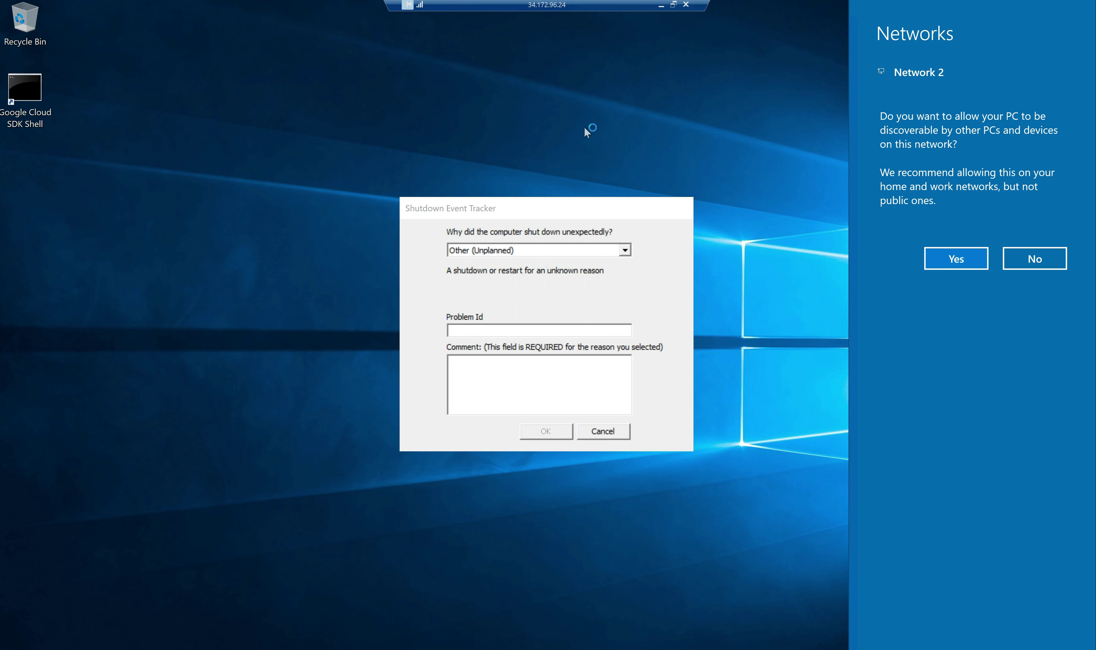
click(1045, 252)
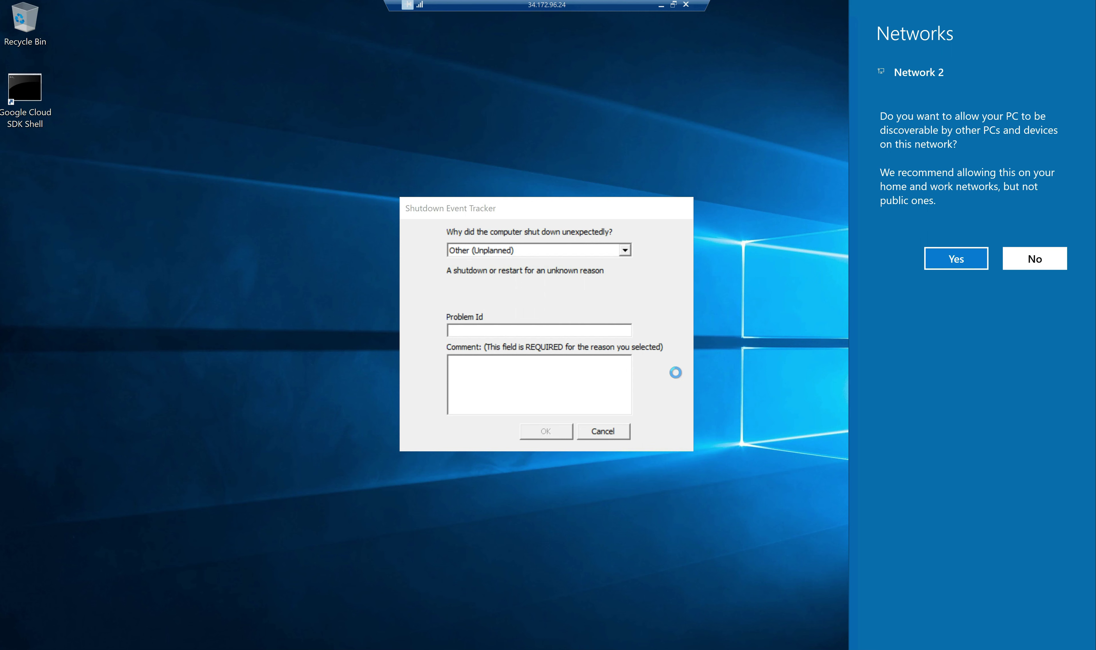
click(612, 436)
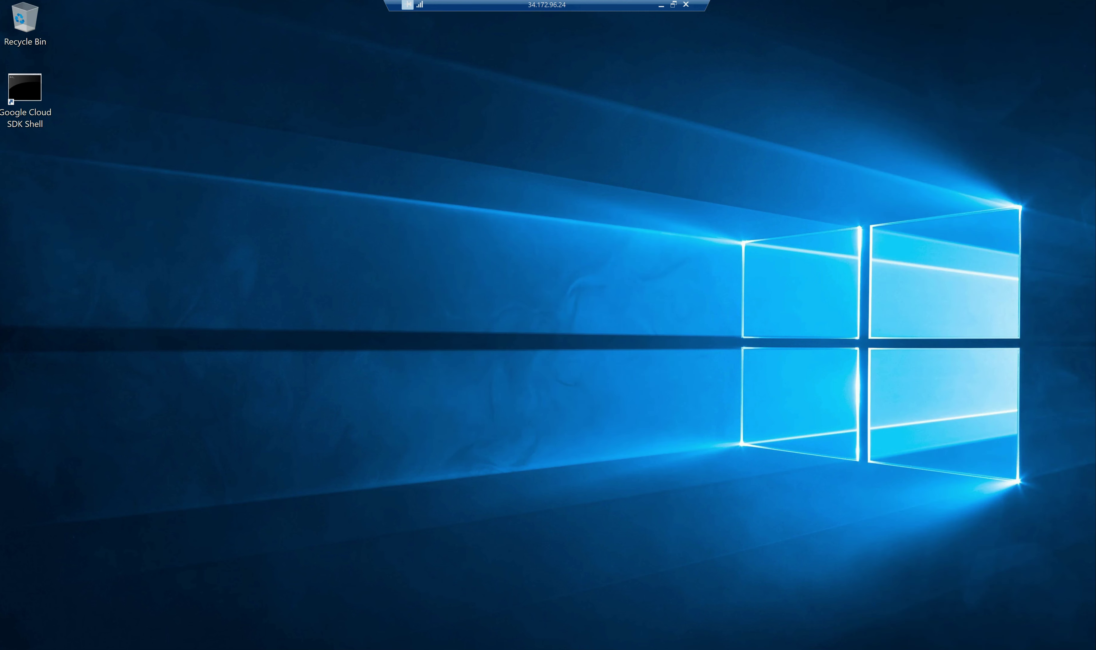
key(super+e)
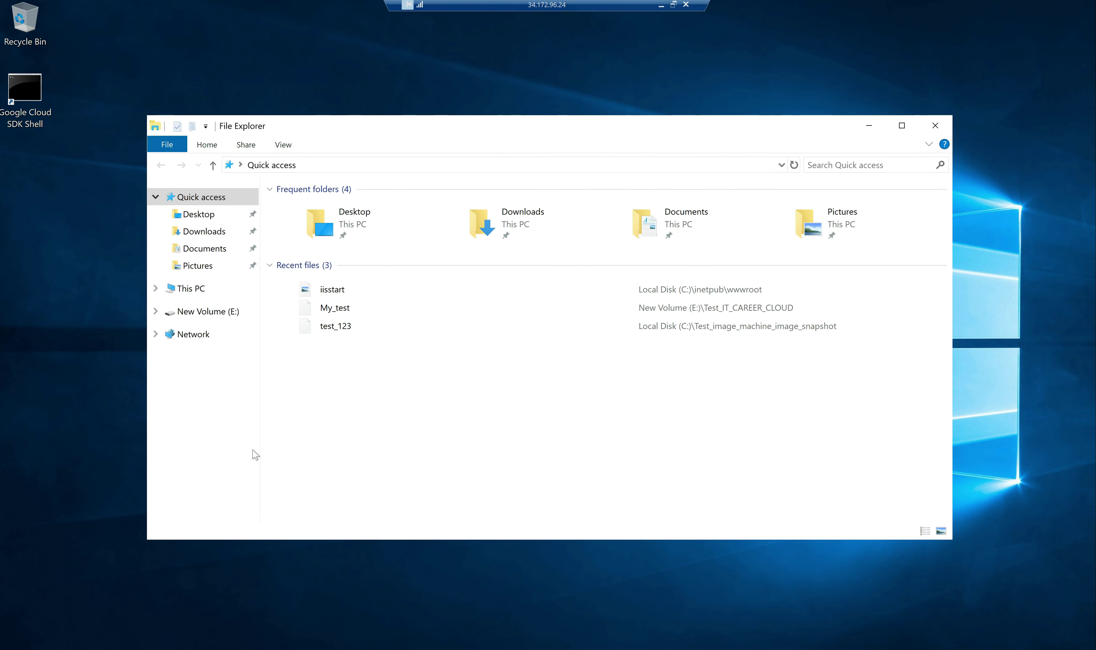
click(184, 295)
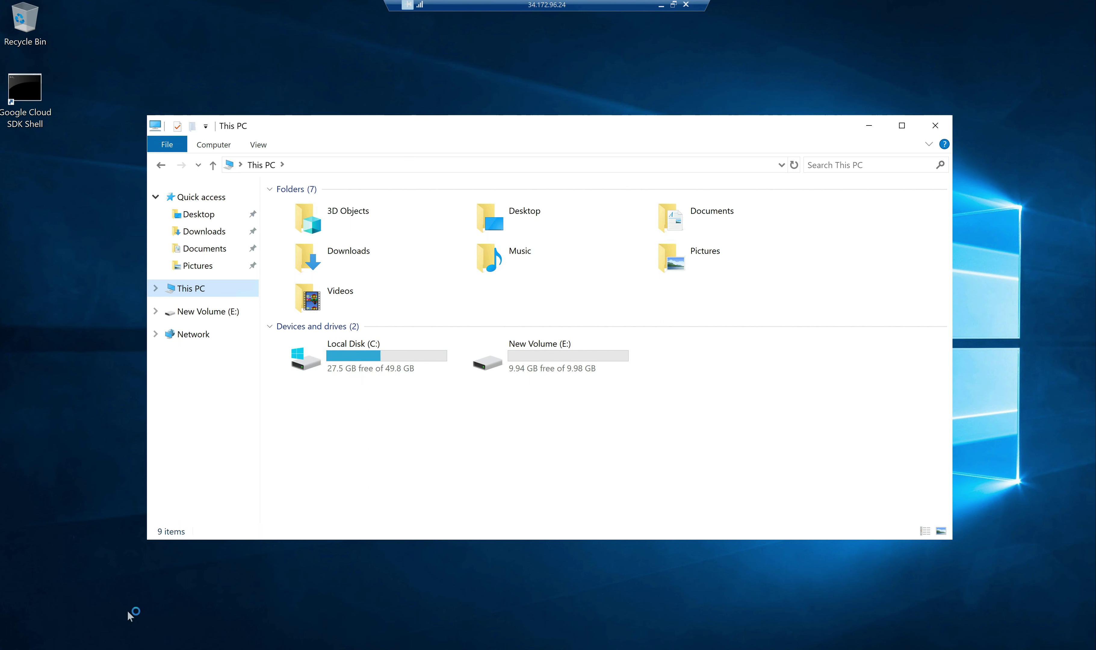
Step: Run hostname in Command Prompt to show myfirstvm-windows, then return to the VM instances list
click(54, 649)
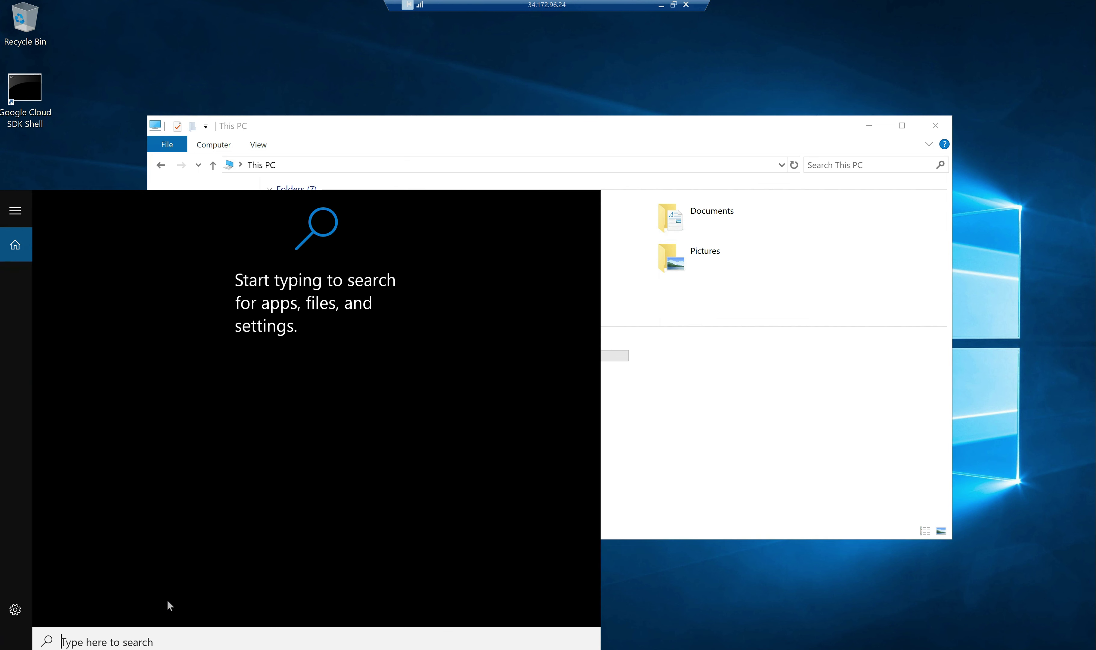
text(c)
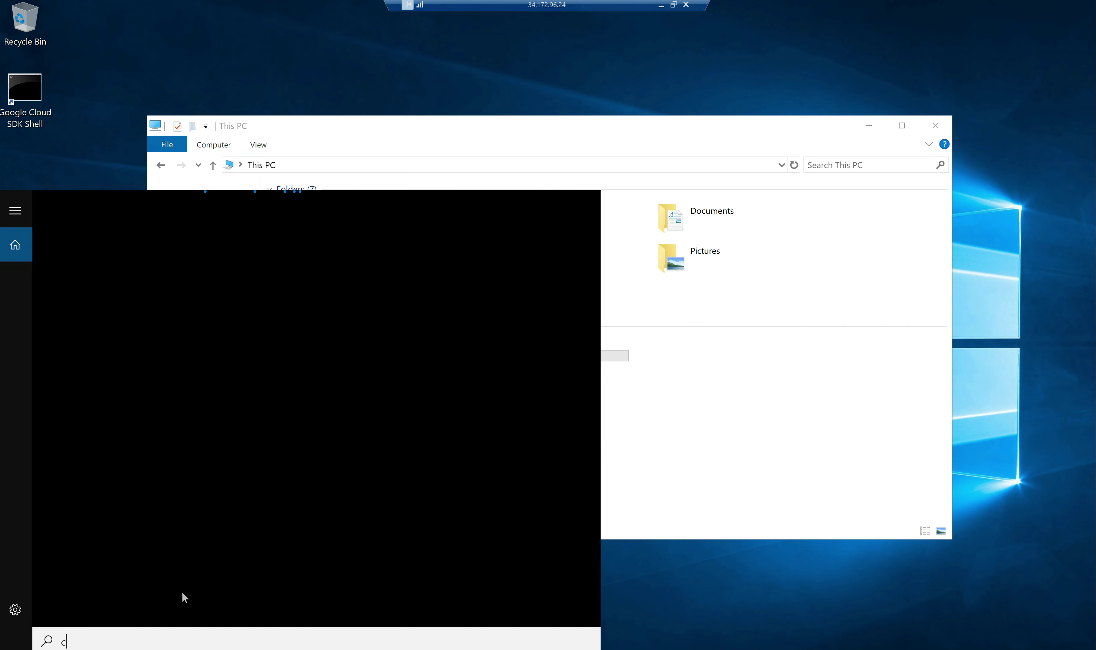
text(md)
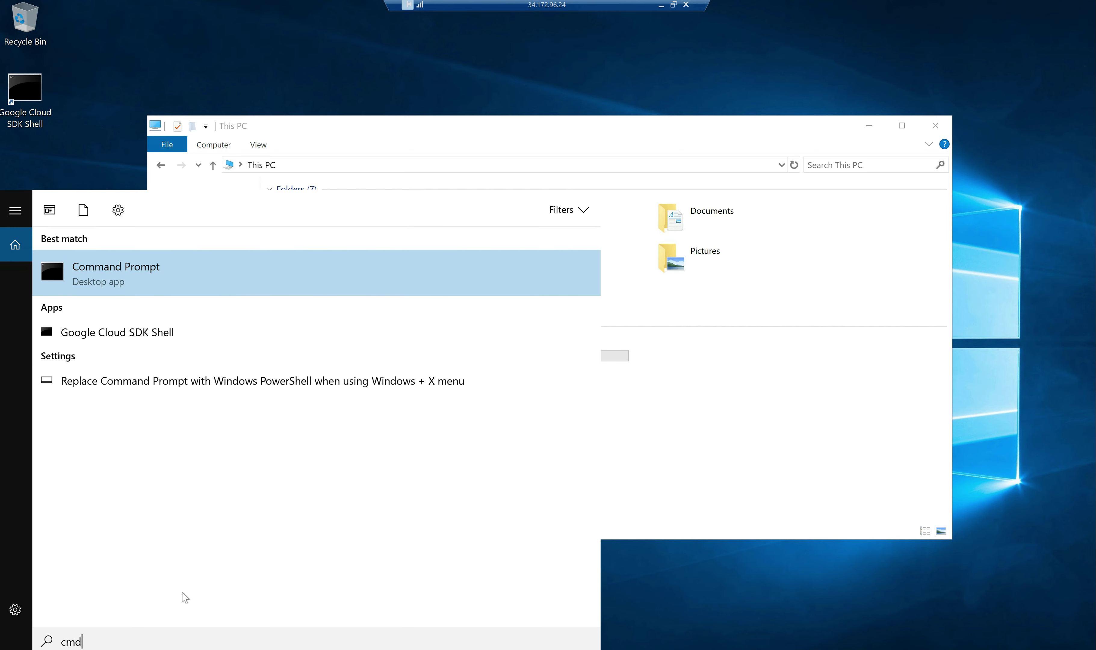
key(Return)
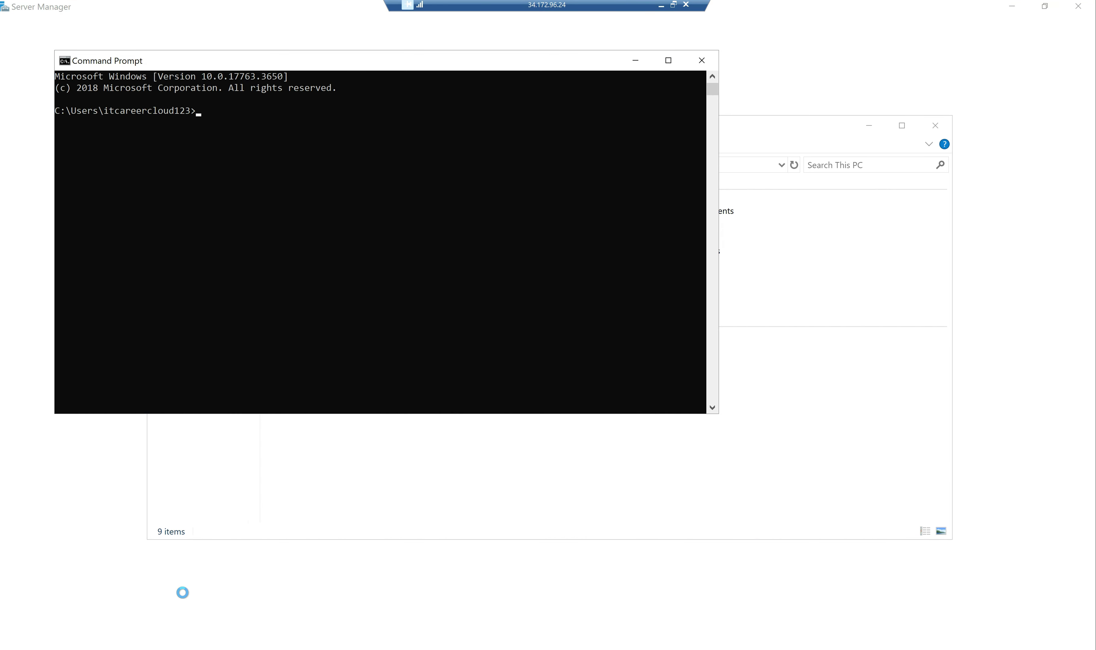
text(hostname)
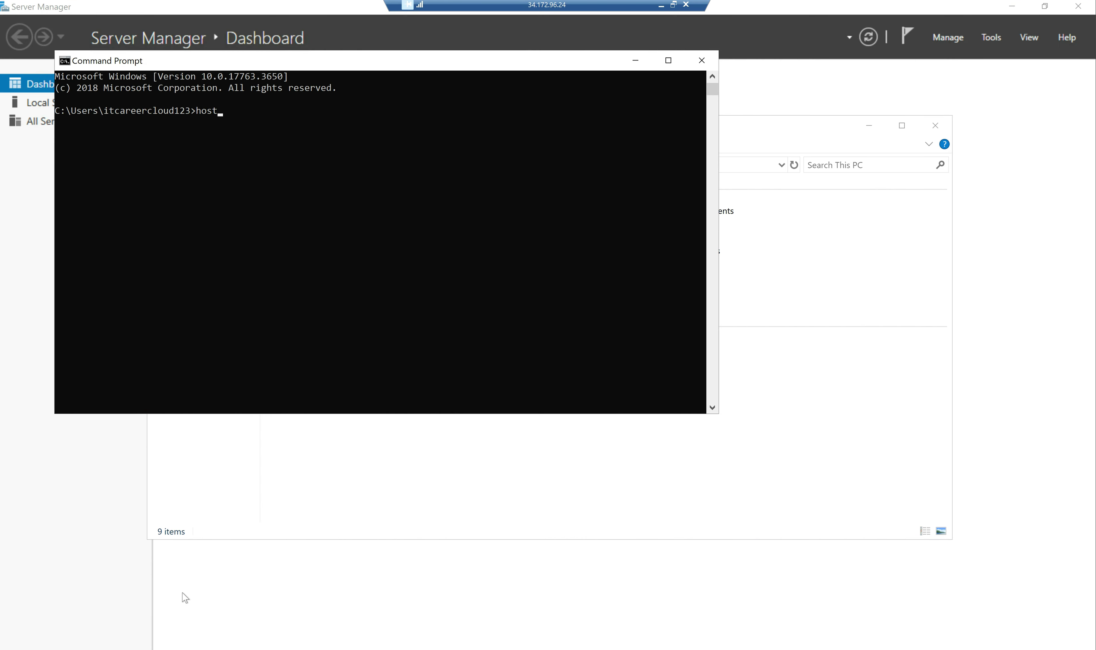
key(Return)
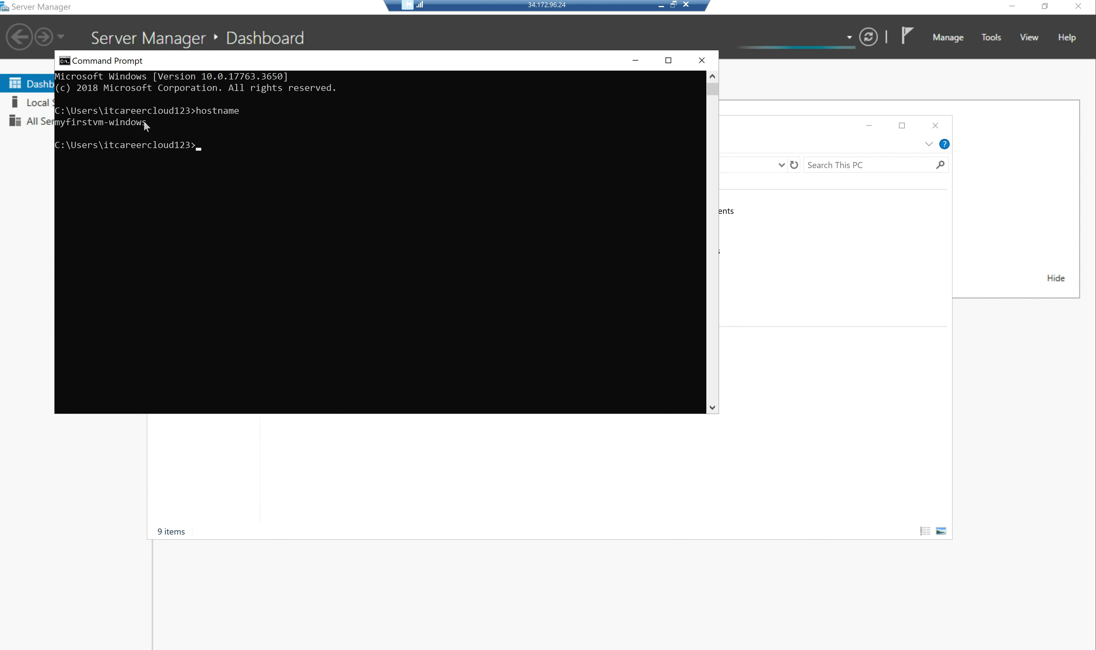
click(661, 4)
click(709, 447)
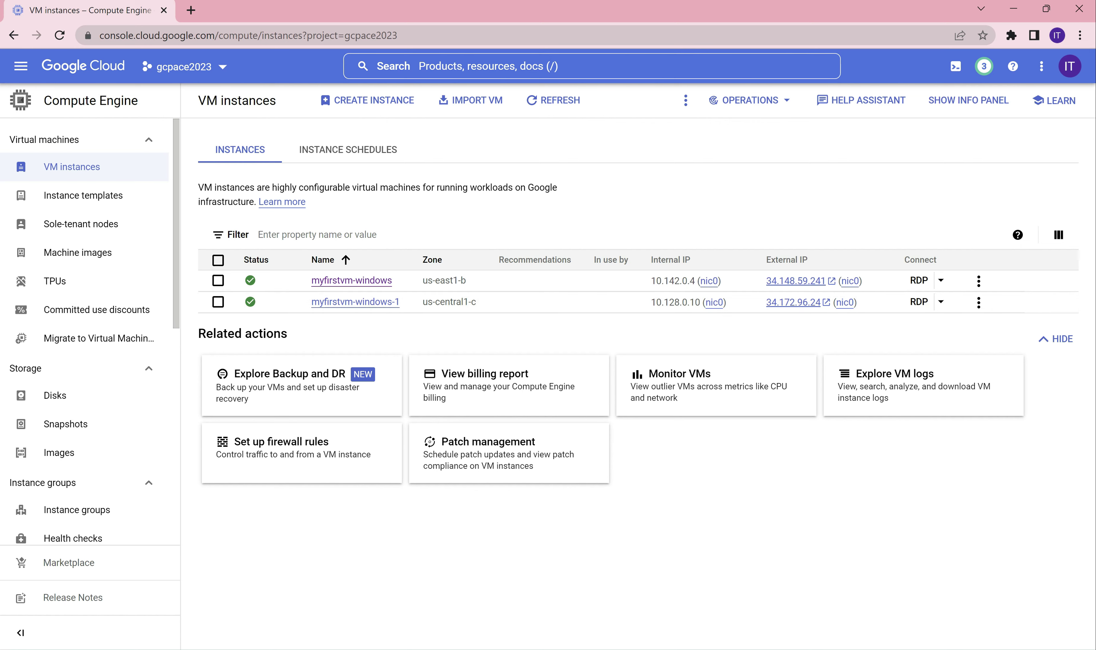
Step: In the original VM's remote session, run hostname in a new Command Prompt
mouse_move(714, 586)
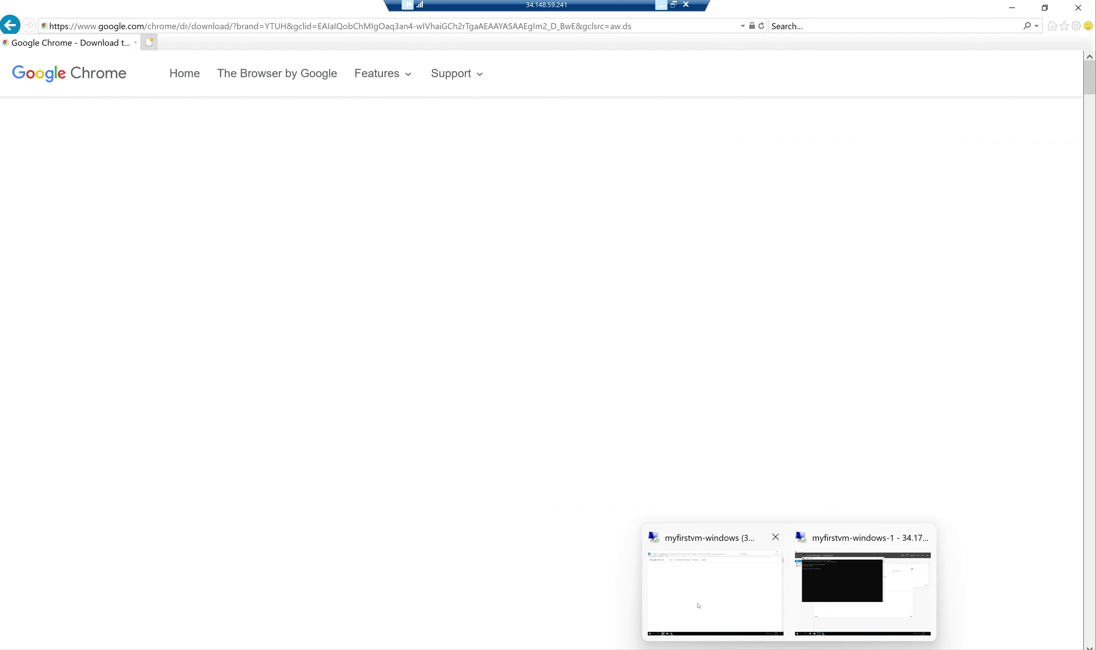
click(698, 605)
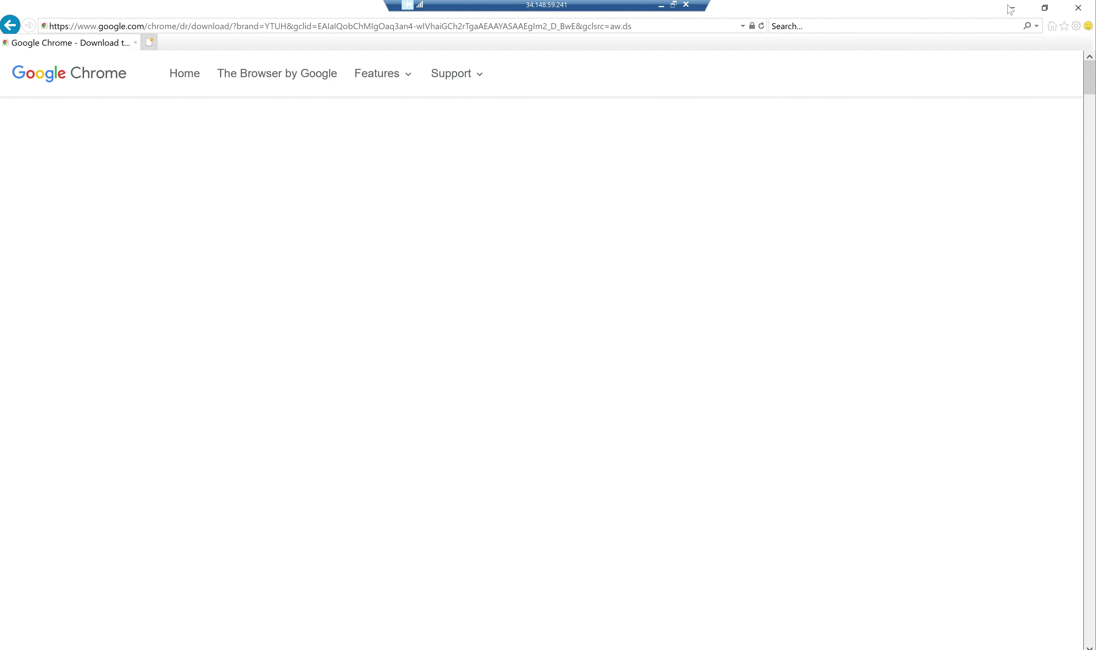
click(1010, 8)
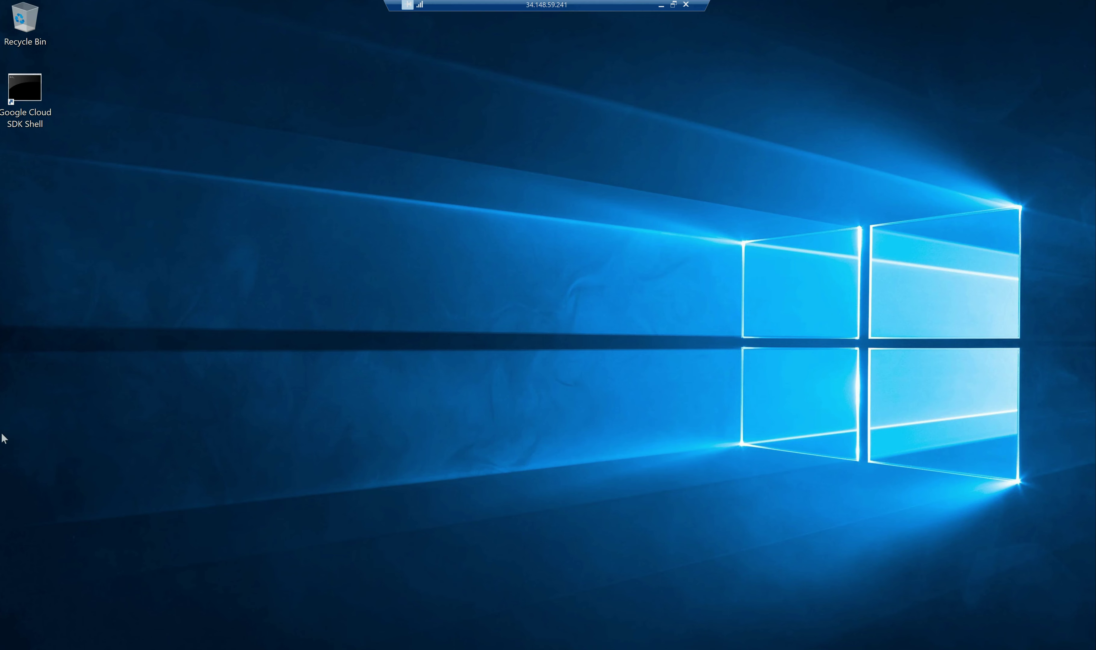
click(11, 647)
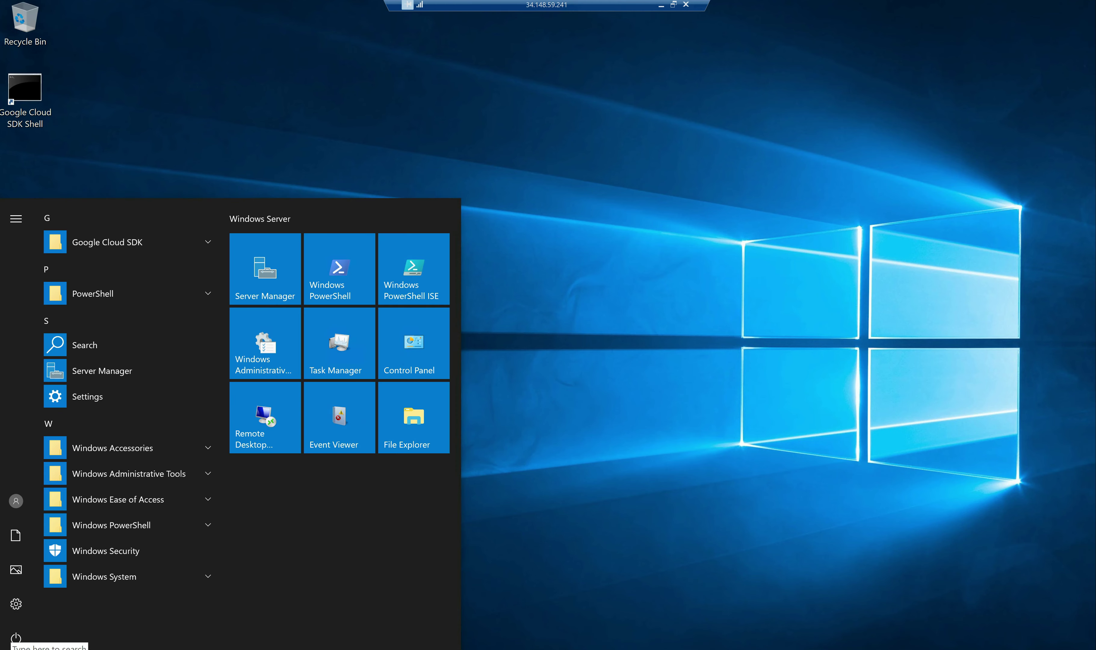
click(38, 647)
text(cmd)
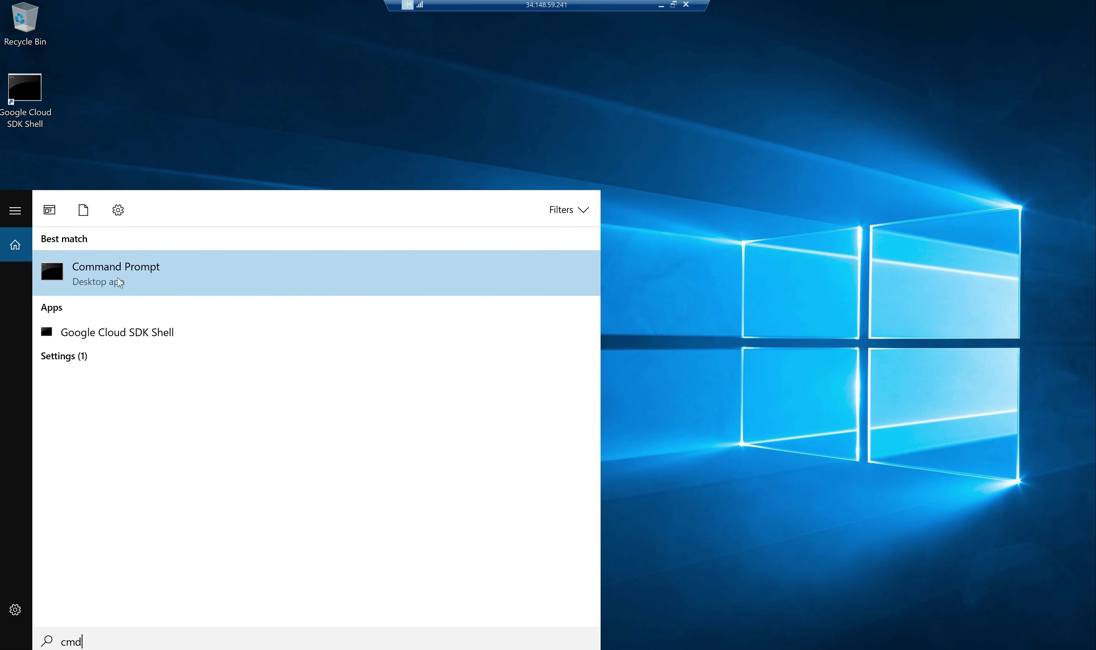
click(118, 282)
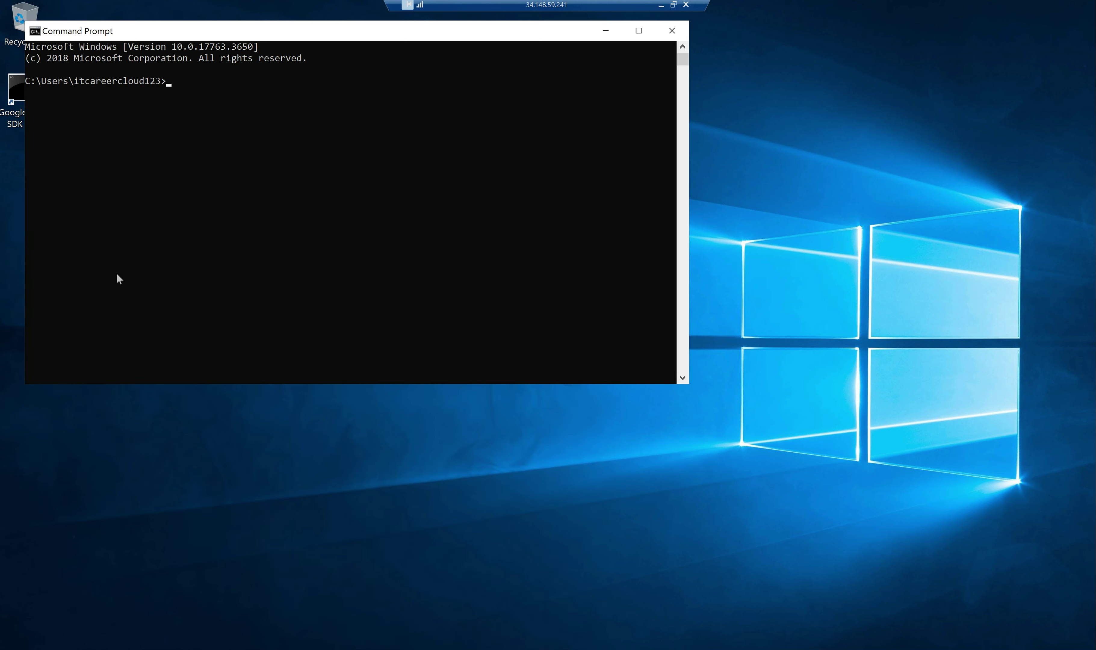
text(hostname)
key(Return)
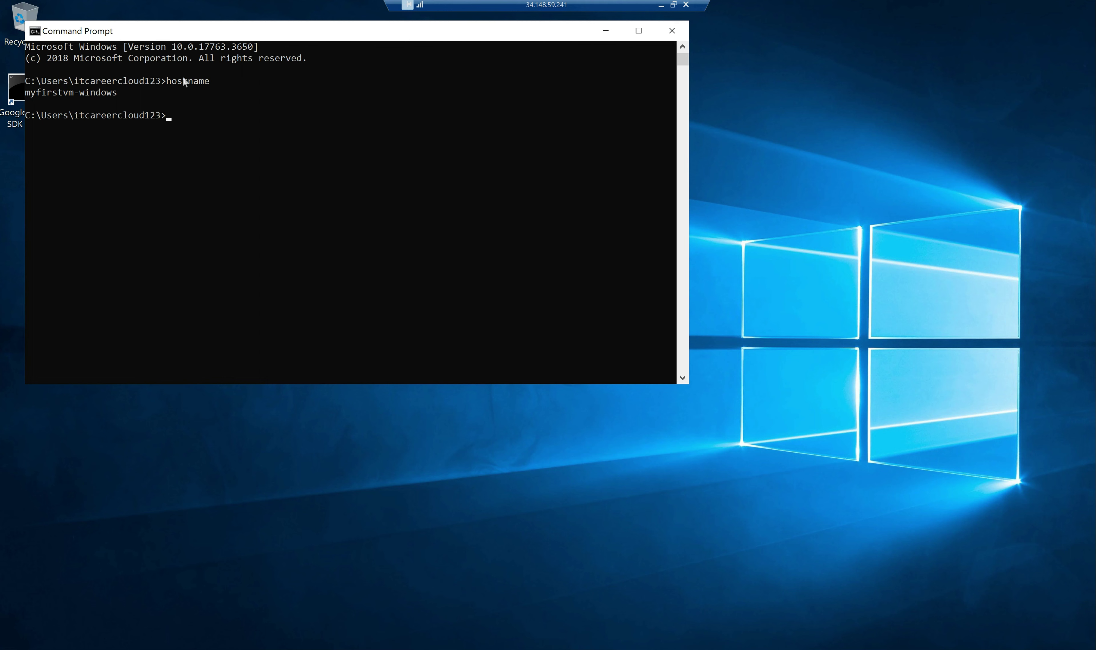
Step: Ping the copied hostname myfirstvm-windows, stop the ping, and set the session aside
text(ping)
drag(31, 96, 58, 96)
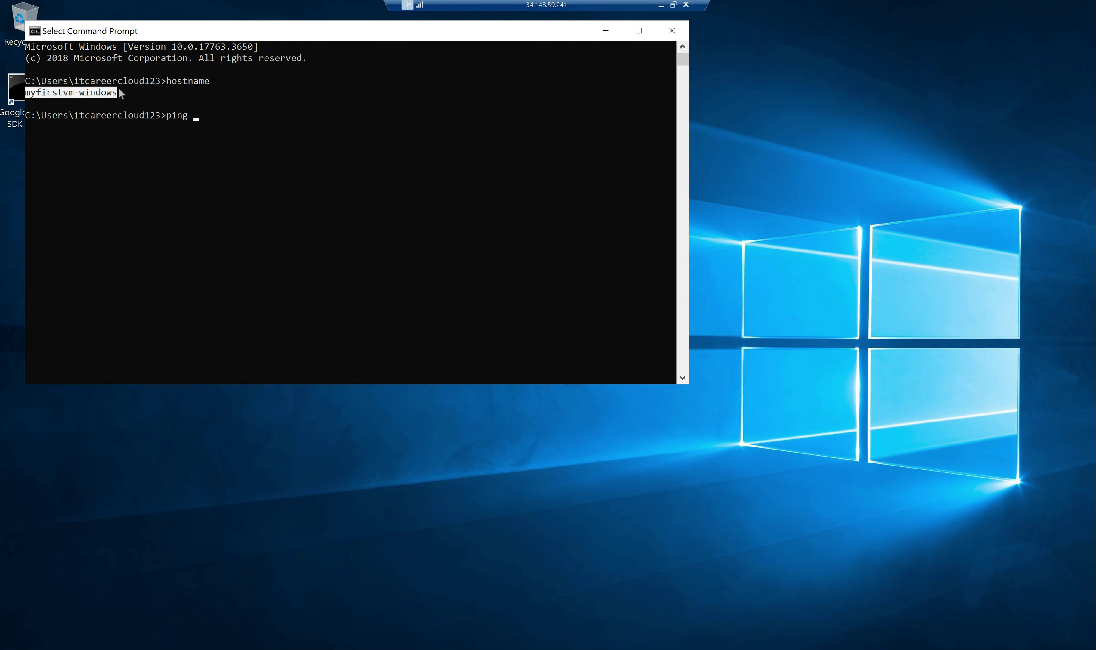
right_click(133, 96)
right_click(132, 96)
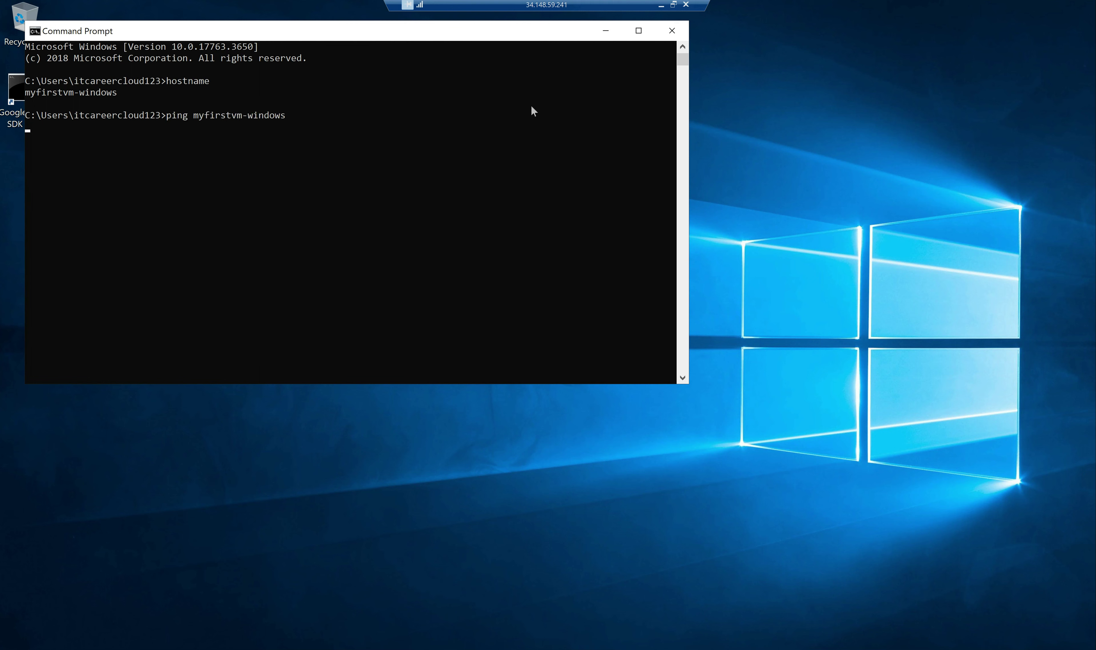
key(ctrl+c)
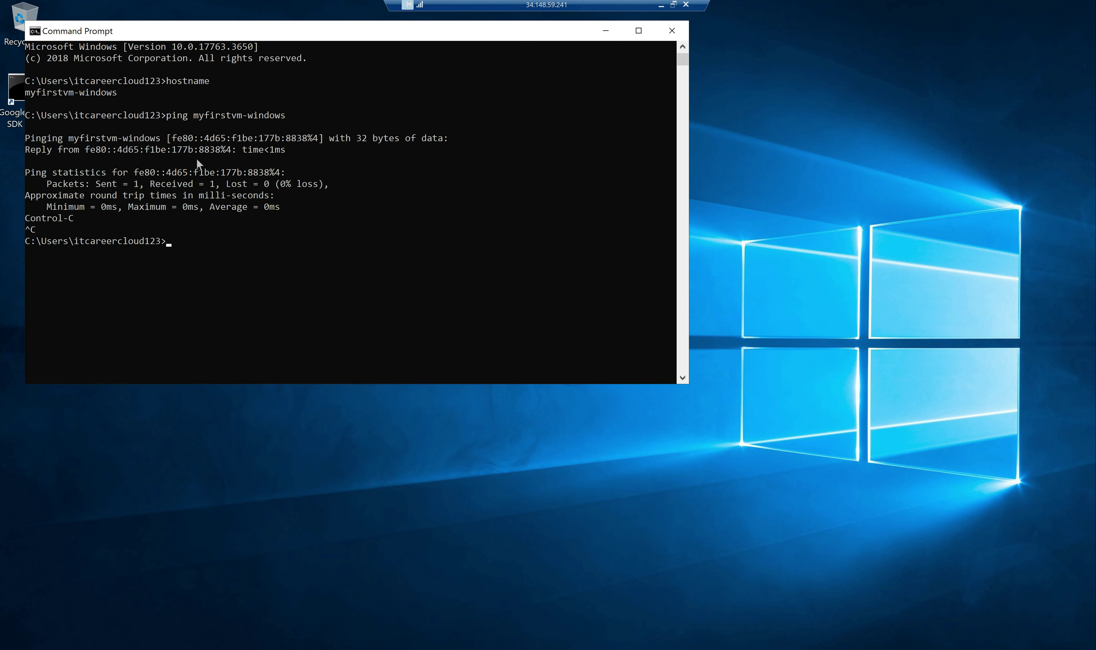
click(661, 4)
mouse_move(789, 649)
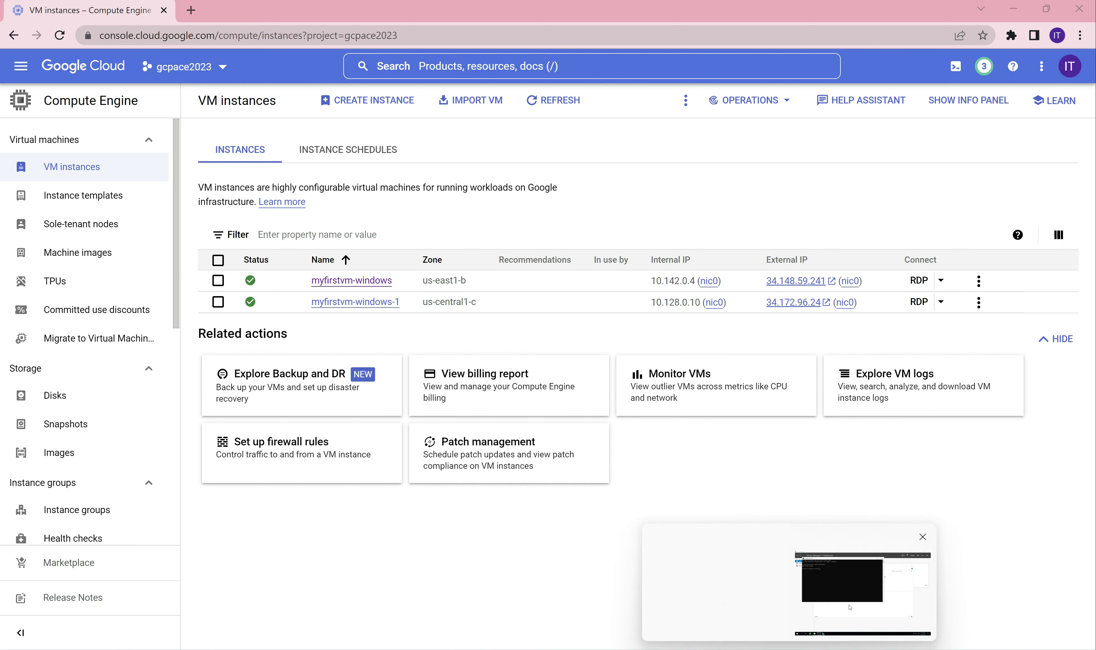
Step: Run ipconfig /all on myfirstvm-windows-1 and compare its IPv4 10.128.0.10 against the console
click(871, 582)
text(ipconfig)
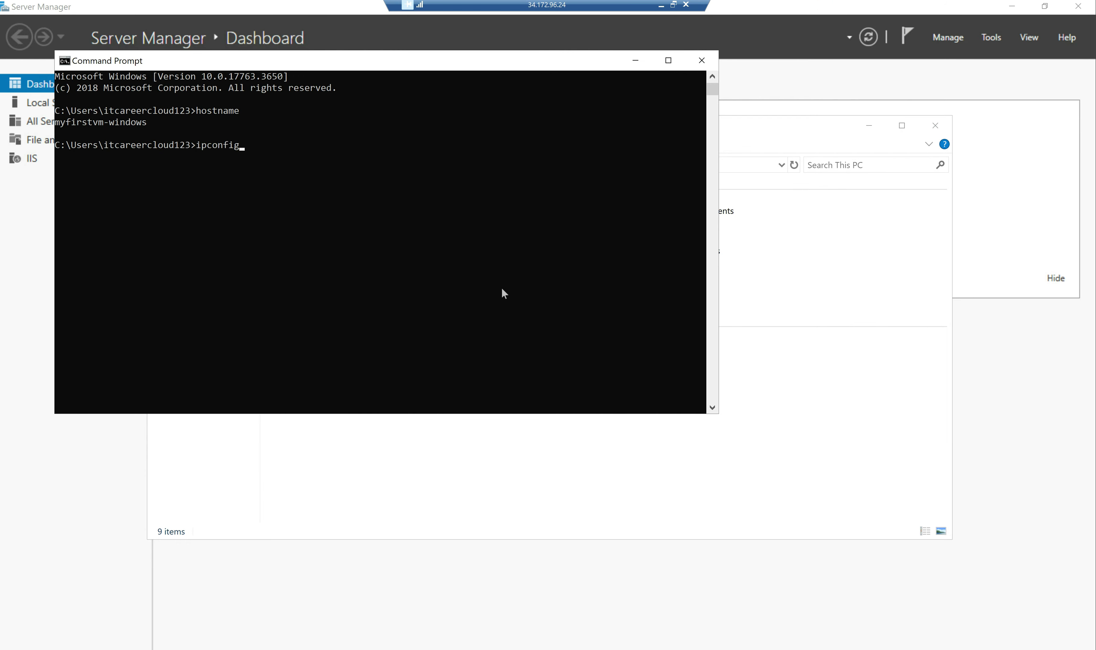
text( /all)
key(Return)
scroll(513, 276, up, 5)
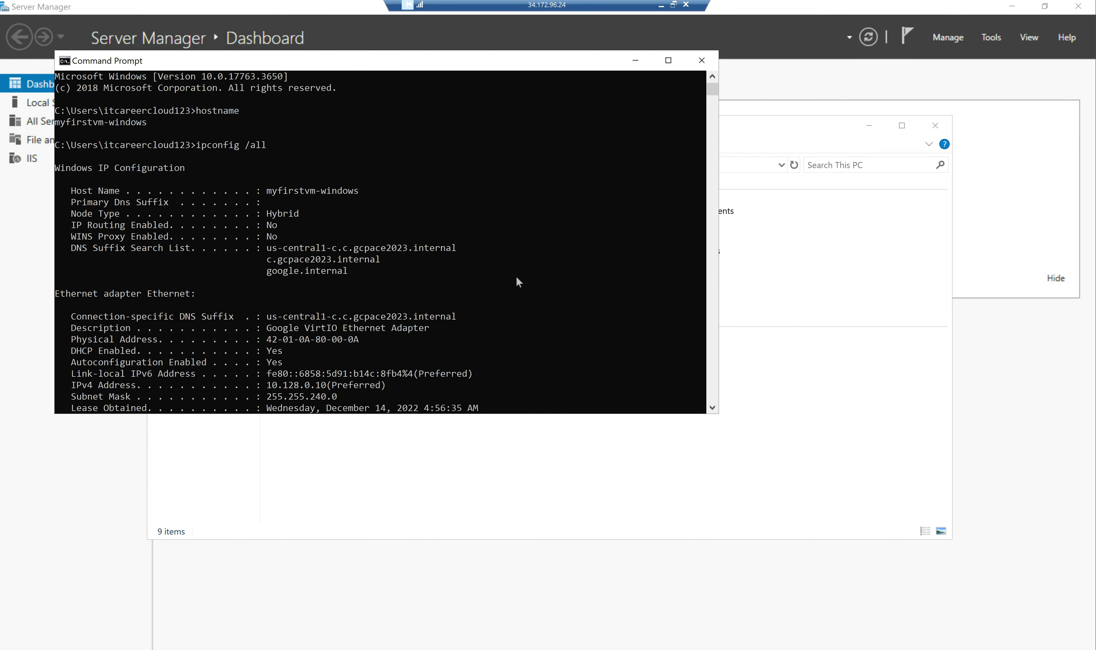
scroll(332, 286, down, 2)
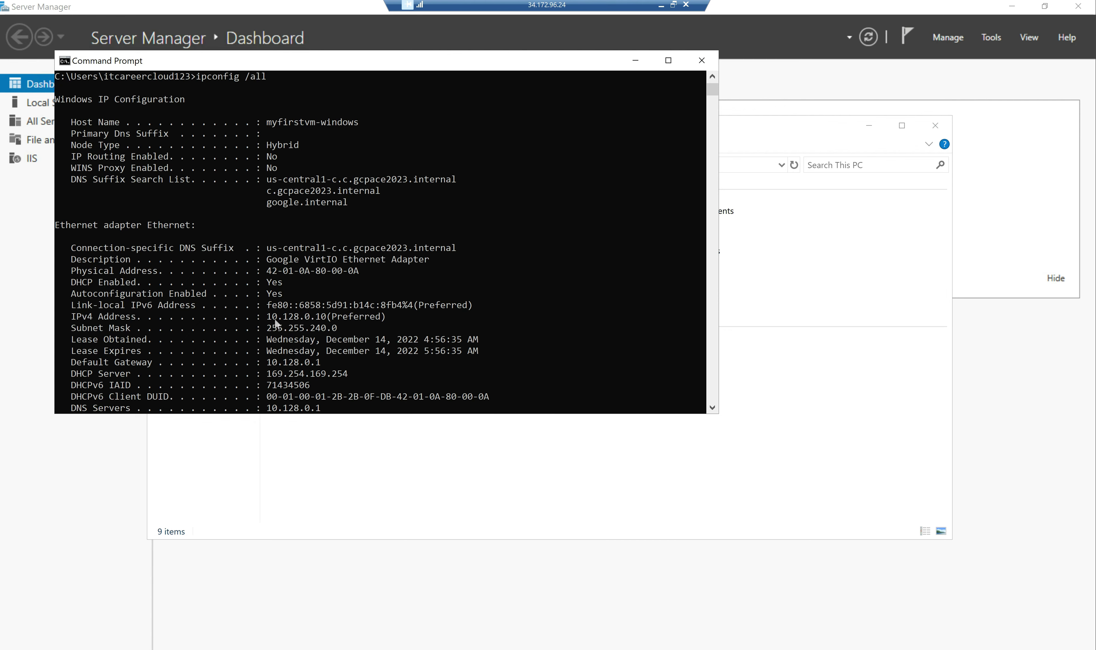
click(661, 6)
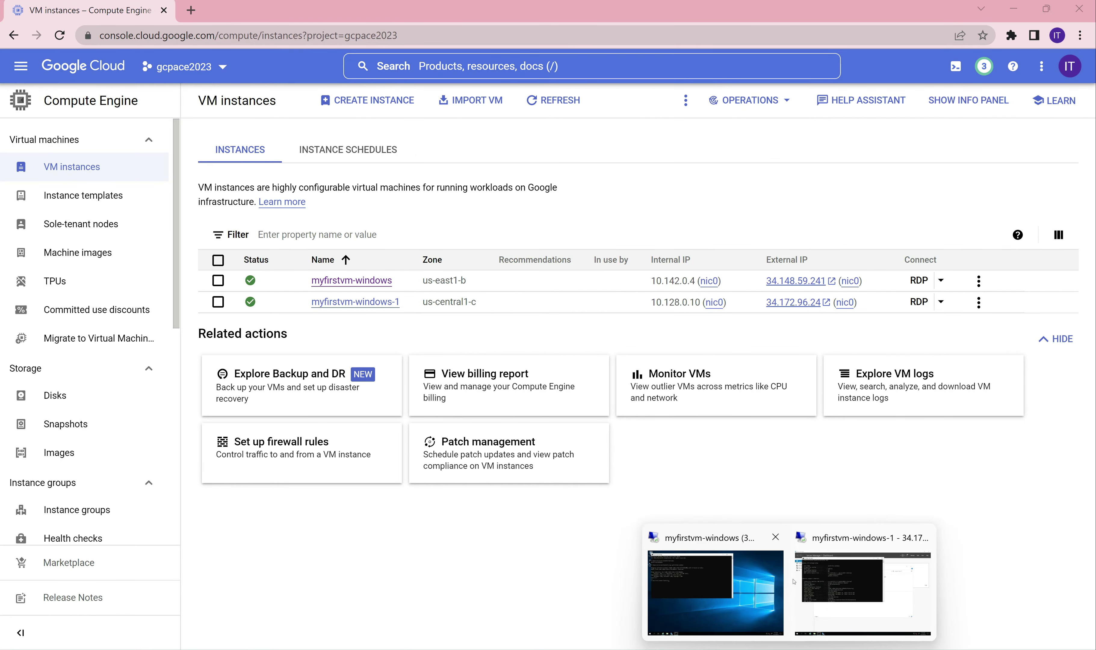
click(836, 594)
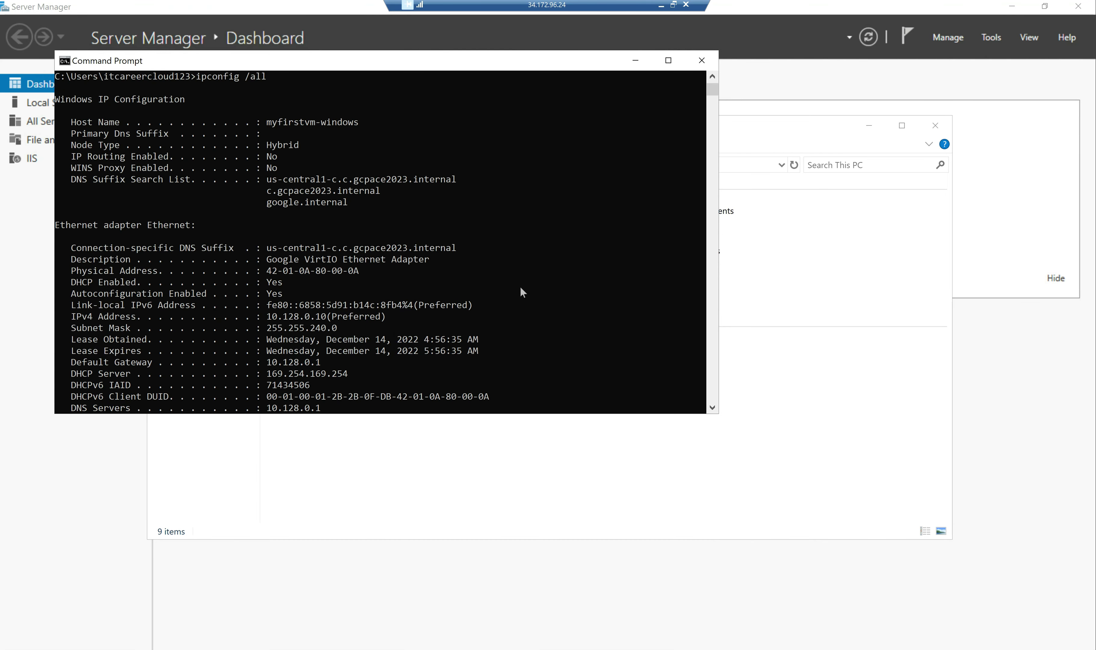
scroll(521, 292, down, 4)
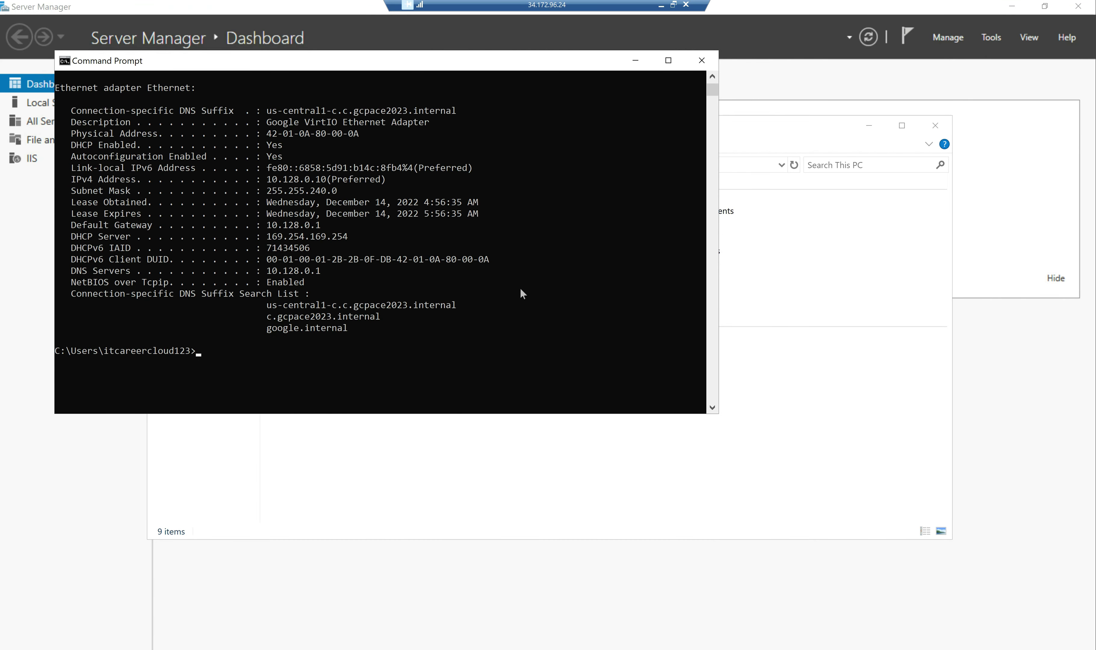
scroll(520, 289, up, 6)
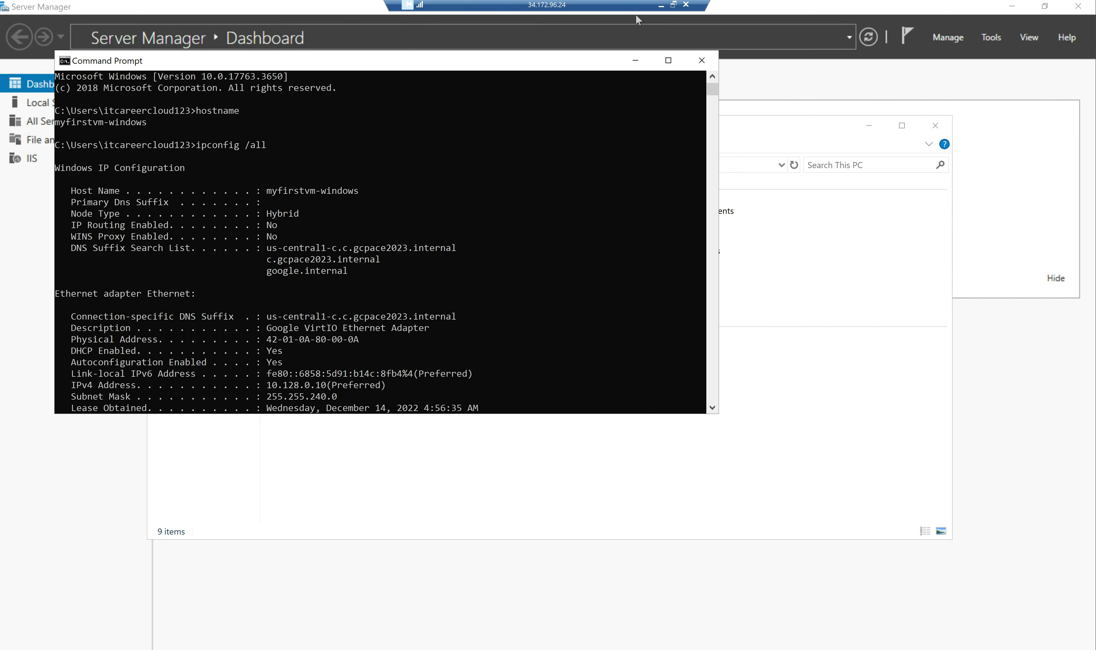
click(661, 5)
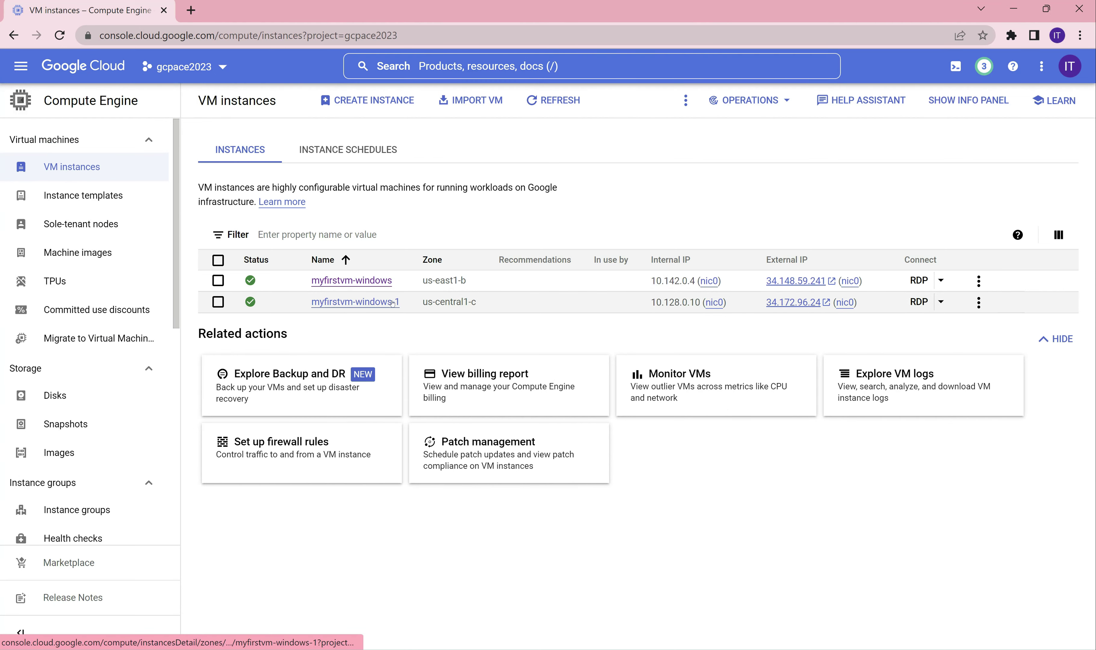
Step: Open myfirstvm-windows-1's details, select its name, and scroll through basic info and machine configuration
click(372, 303)
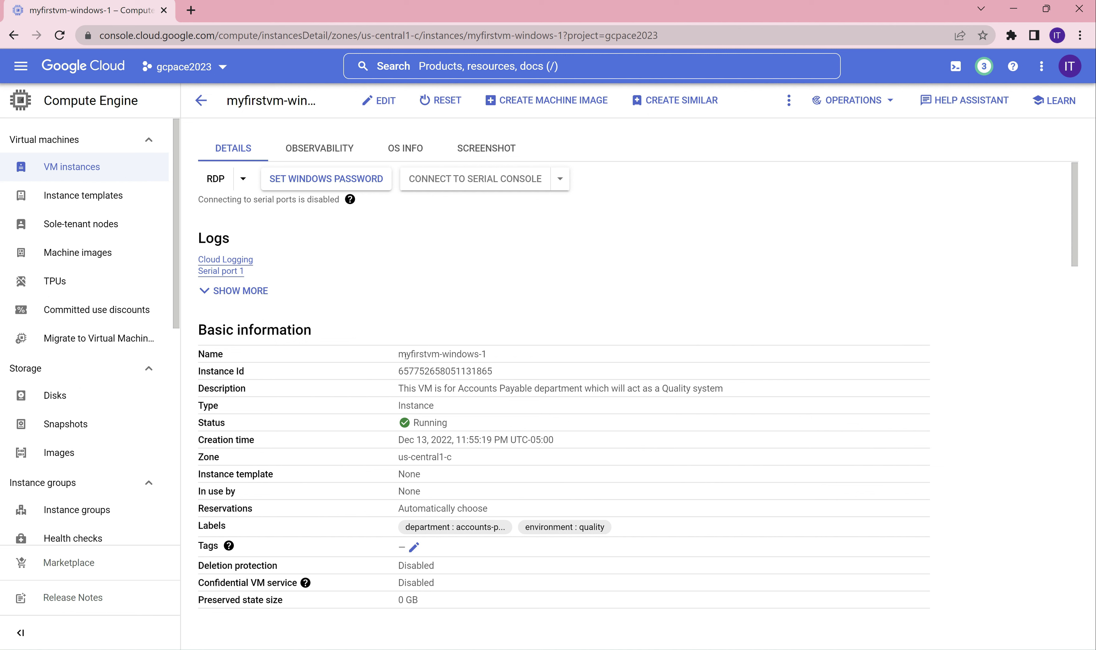
drag(400, 355, 488, 351)
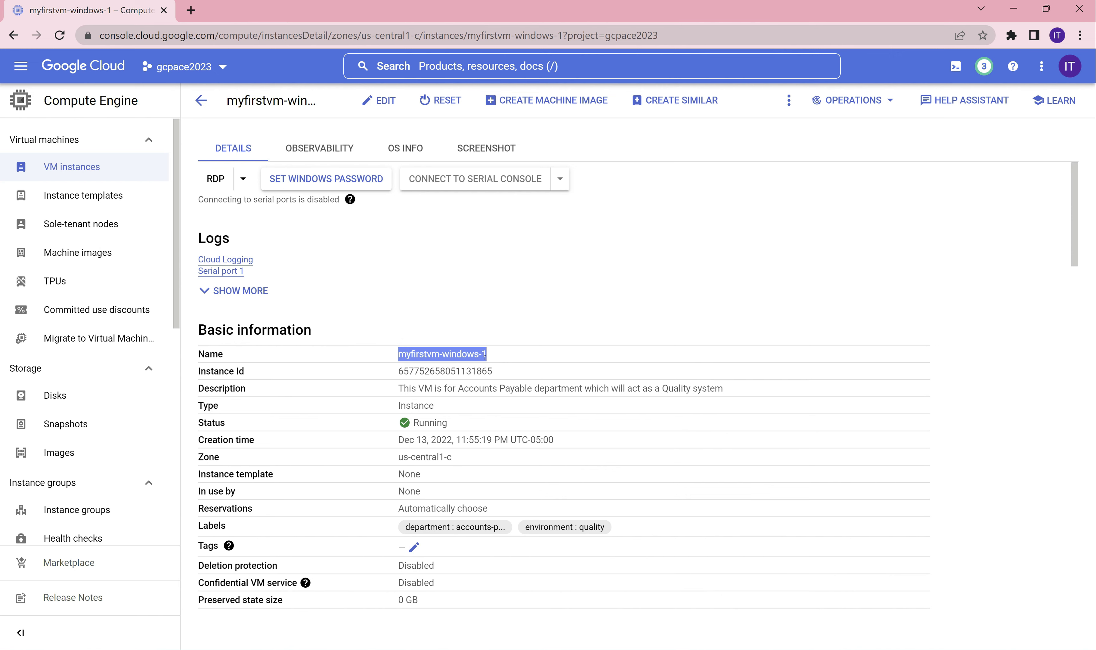
scroll(412, 364, down, 1)
scroll(342, 370, down, 1)
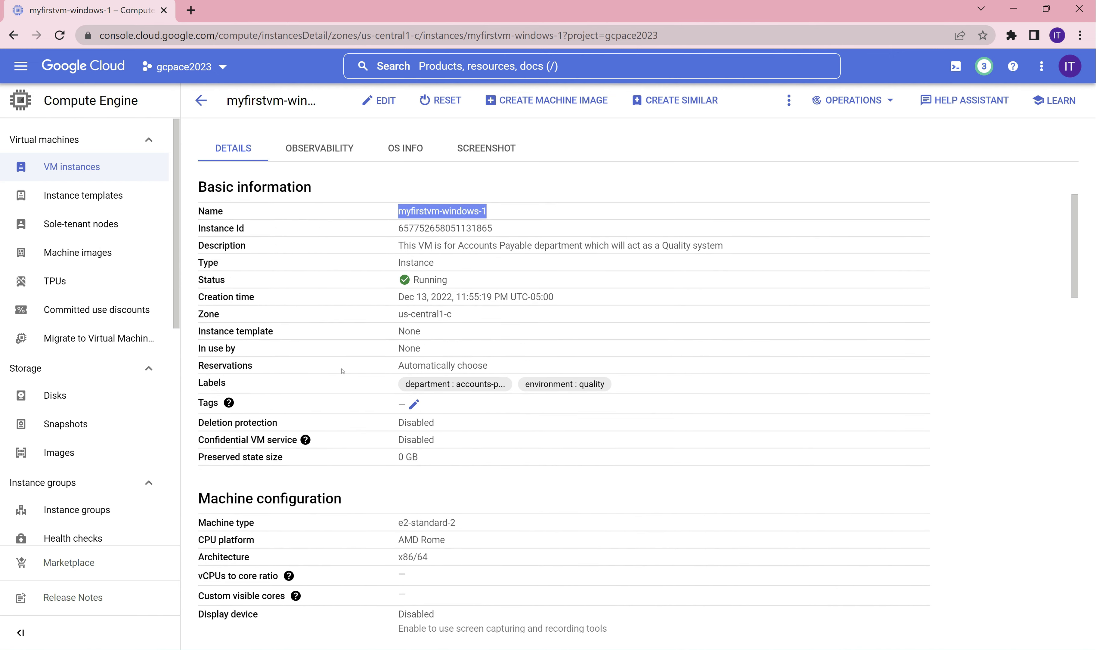
scroll(342, 370, down, 2)
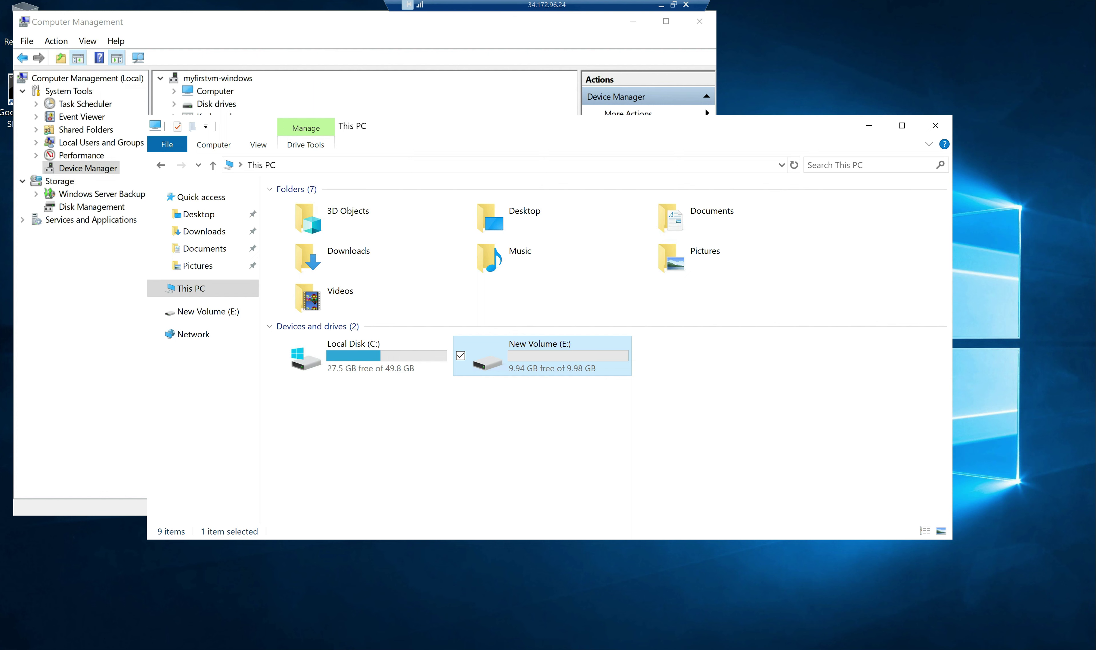
Step: Close Computer Management and open Local Disk (C:) to see the Test_image_machine_image_snapshot folder
click(289, 24)
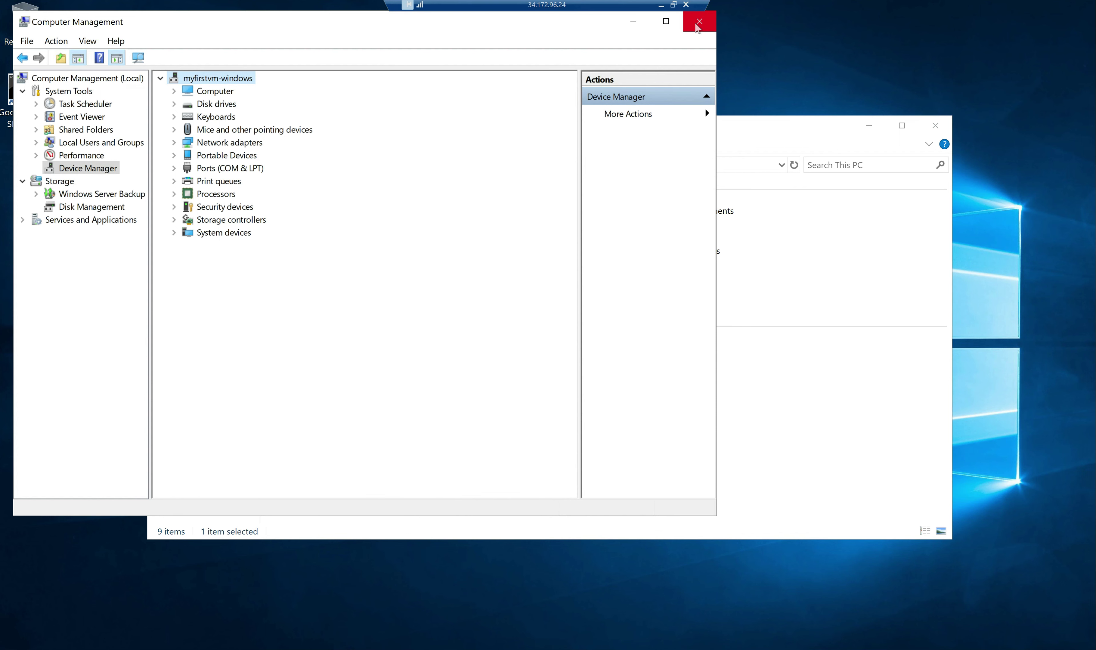
click(698, 22)
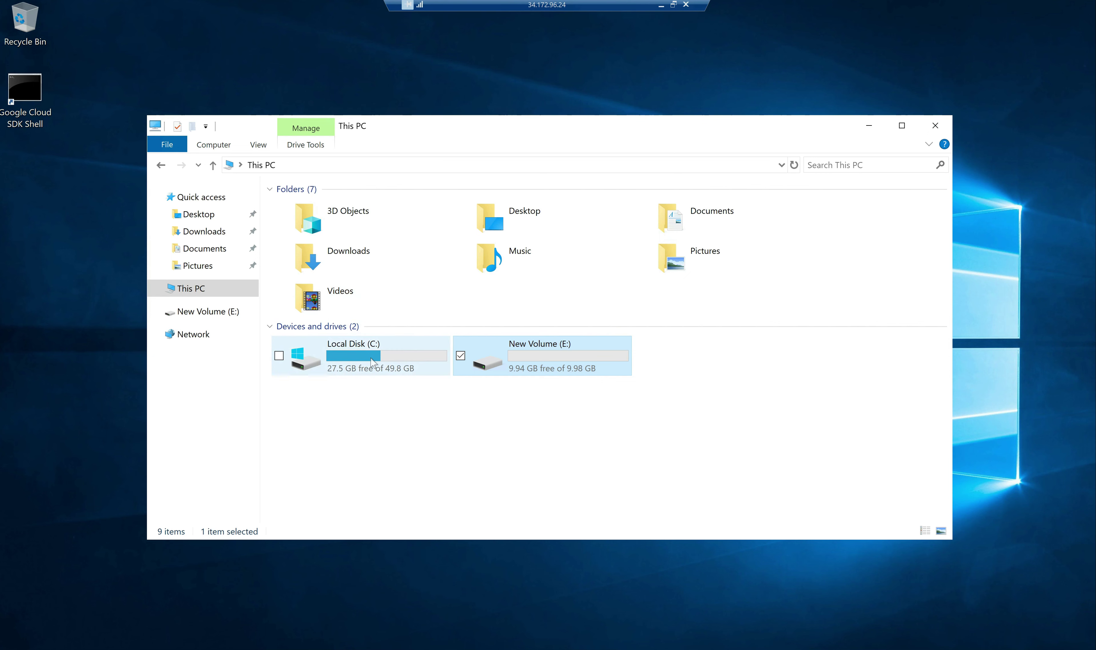
mouse_move(372, 362)
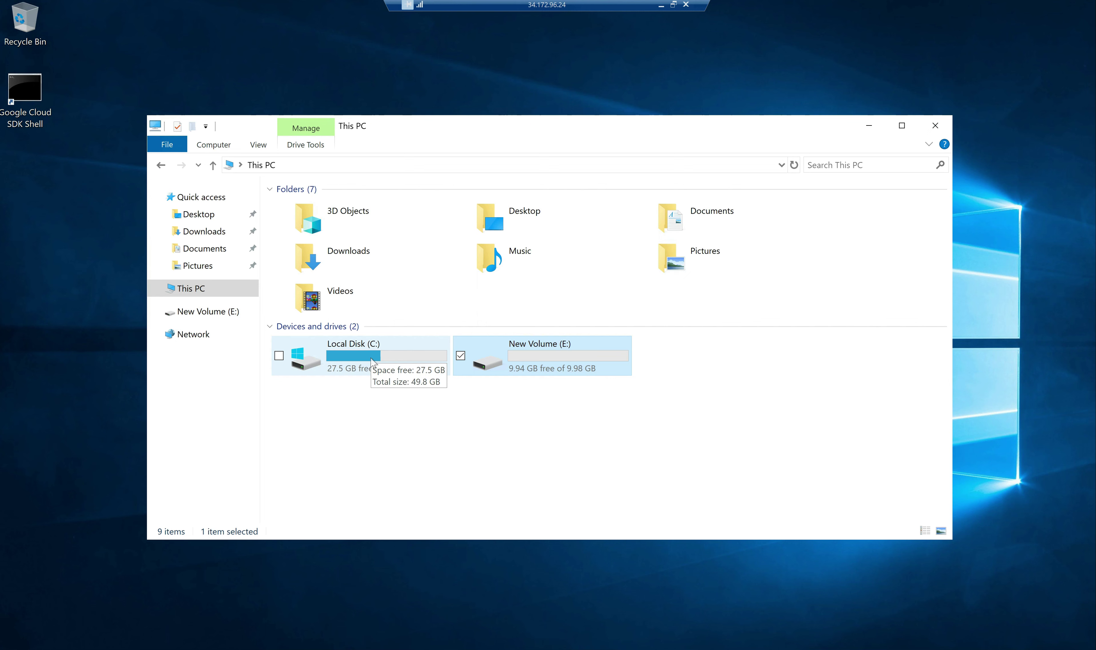
double_click(372, 362)
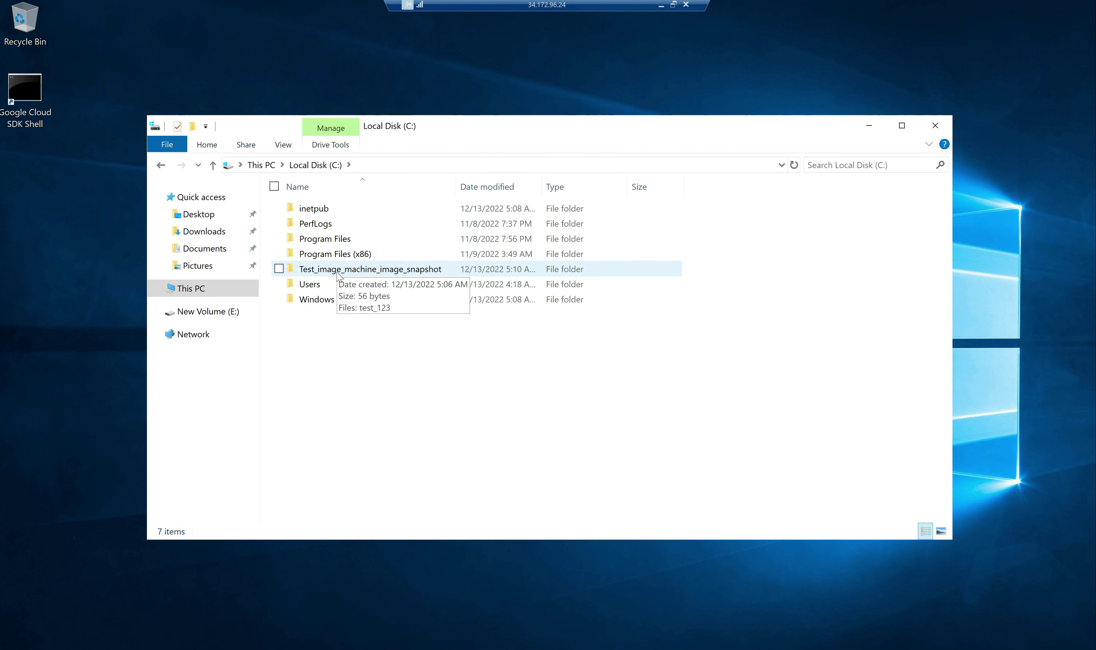
Step: Open test_123 in the Test_image_machine_image_snapshot folder, read its text, and close it
click(337, 274)
double_click(340, 273)
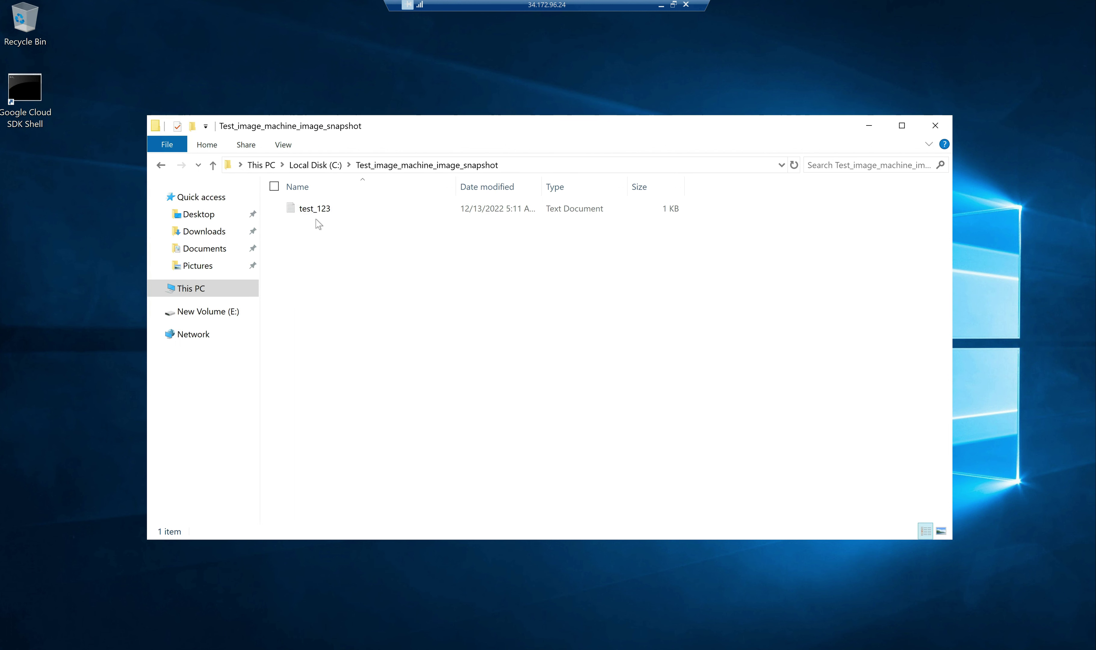
double_click(315, 210)
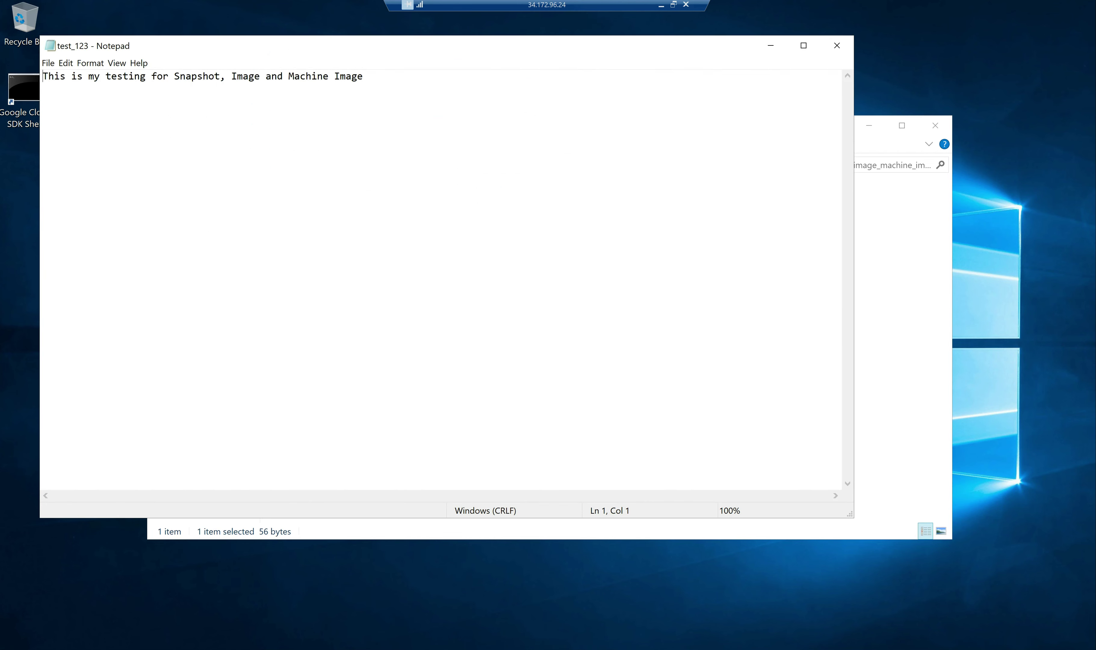
drag(44, 76, 424, 76)
click(427, 76)
click(836, 45)
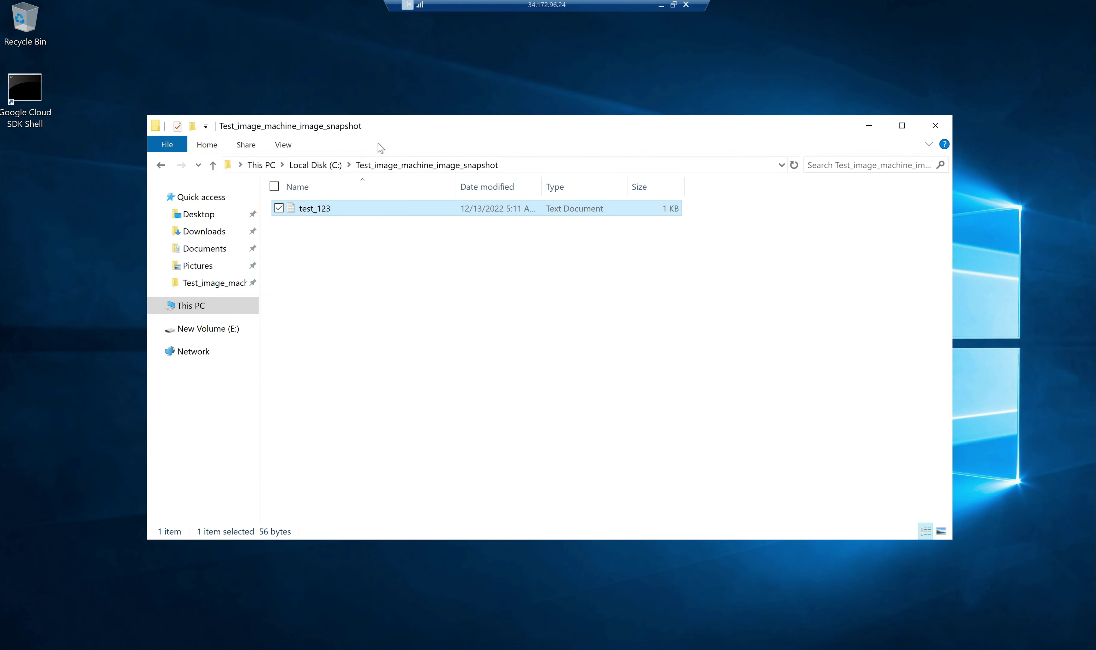
Step: Open the iisstart image in C:\inetpub\wwwroot, sketch on it, then discard the edits
click(314, 165)
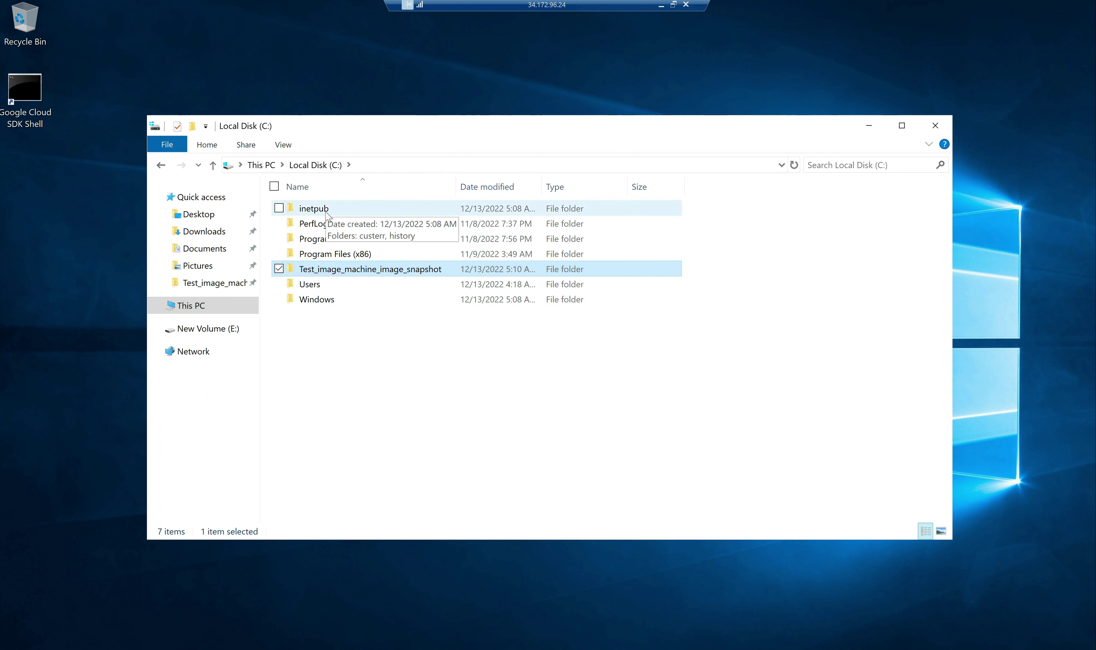
double_click(313, 208)
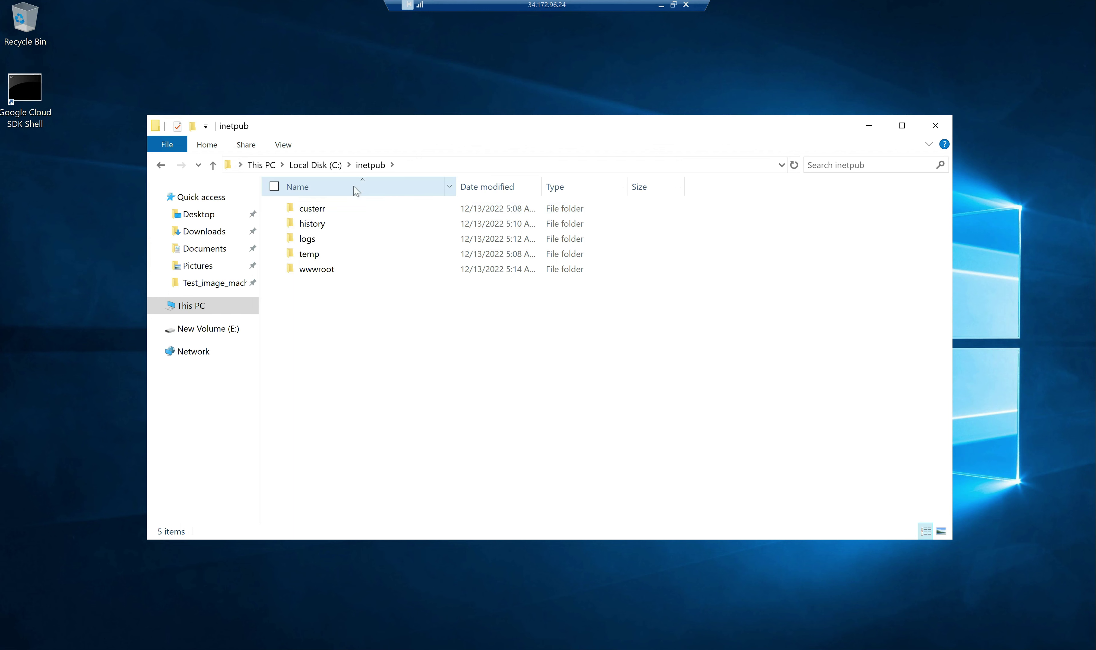
double_click(330, 269)
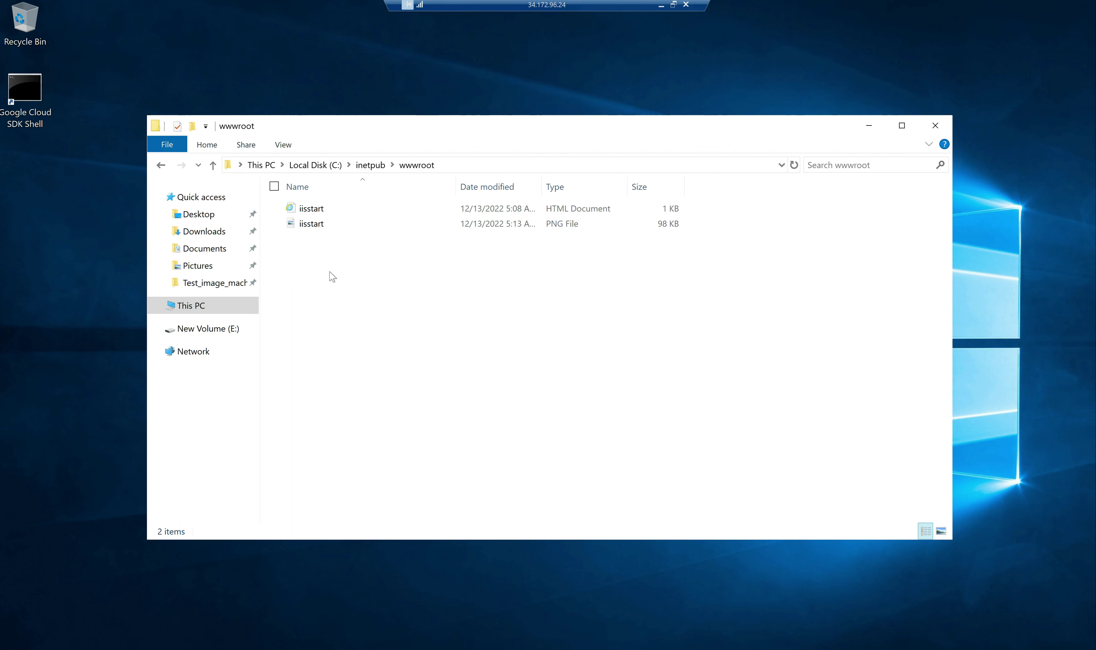
click(311, 226)
double_click(313, 224)
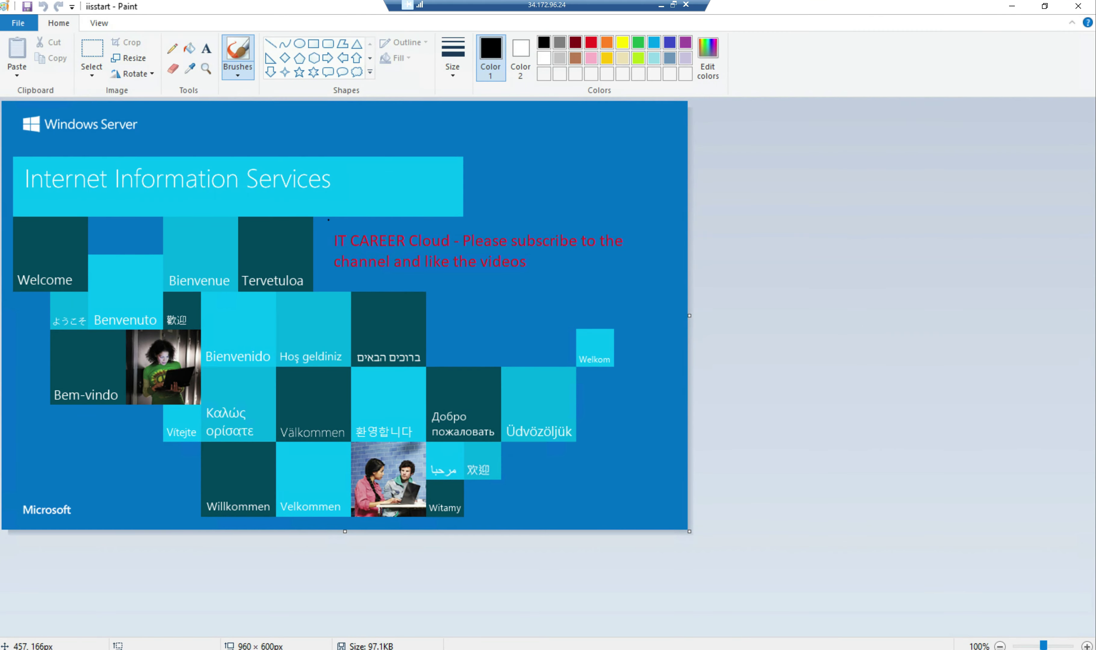
drag(339, 220, 691, 208)
drag(691, 266, 418, 296)
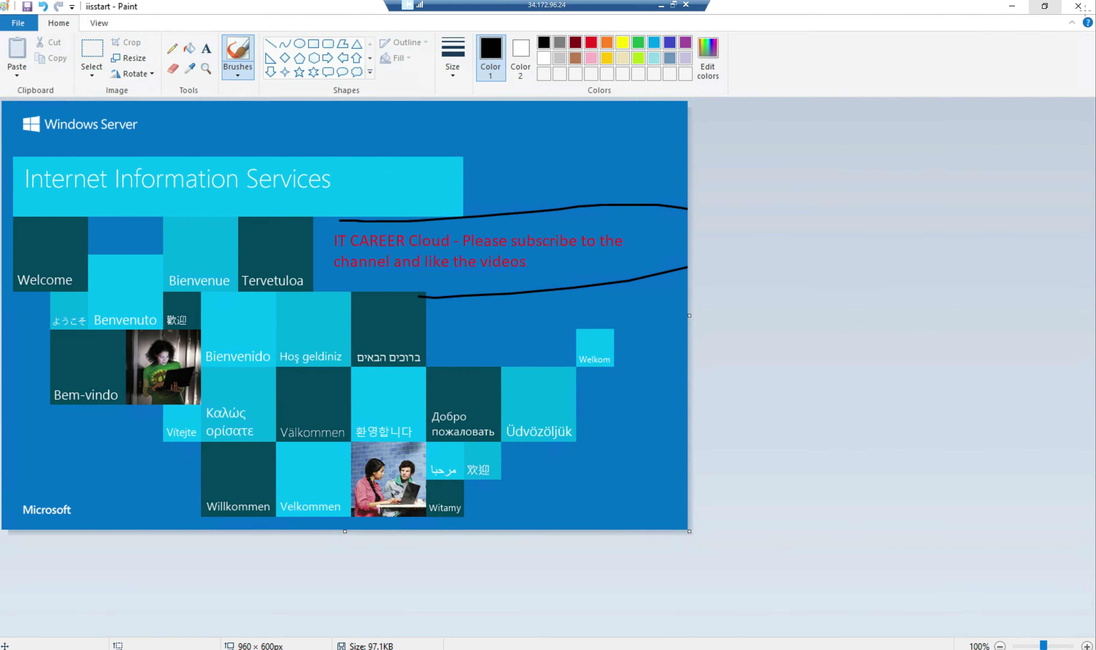
click(570, 345)
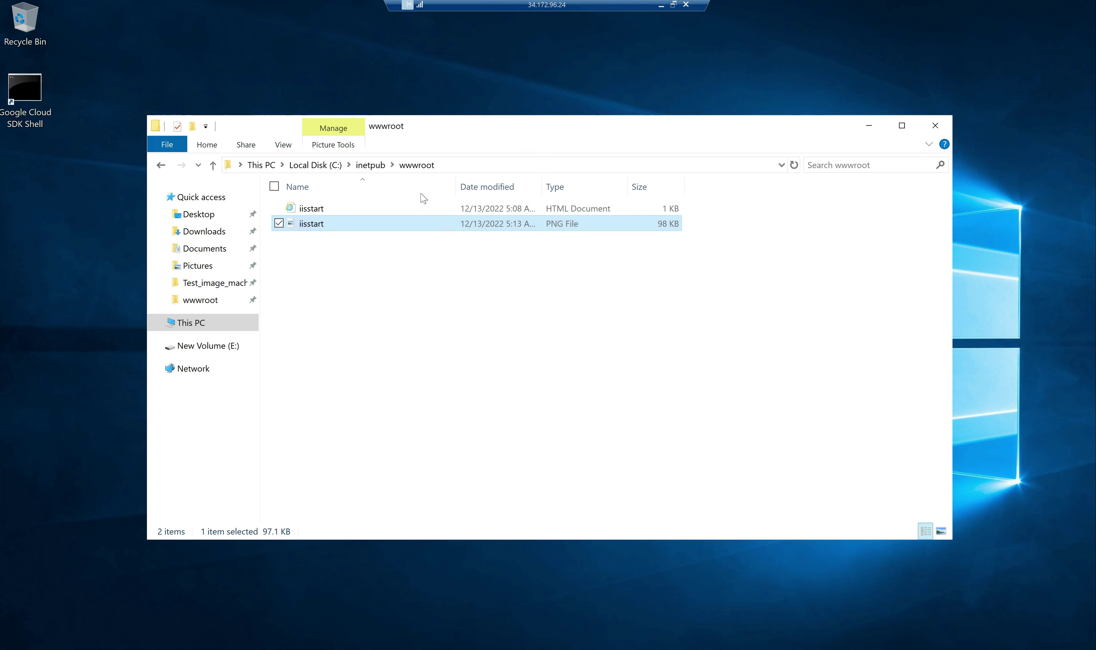
Step: Open My_test in E:\Test_IT_CAREER_CLOUD, then close Notepad and File Explorer
click(267, 169)
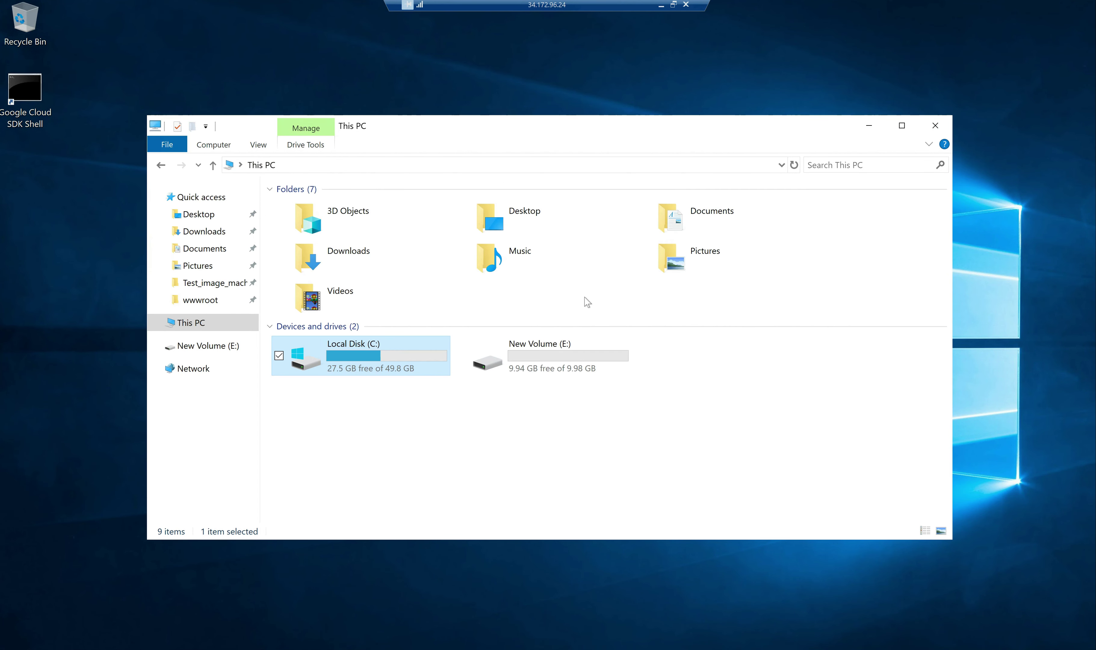
double_click(568, 362)
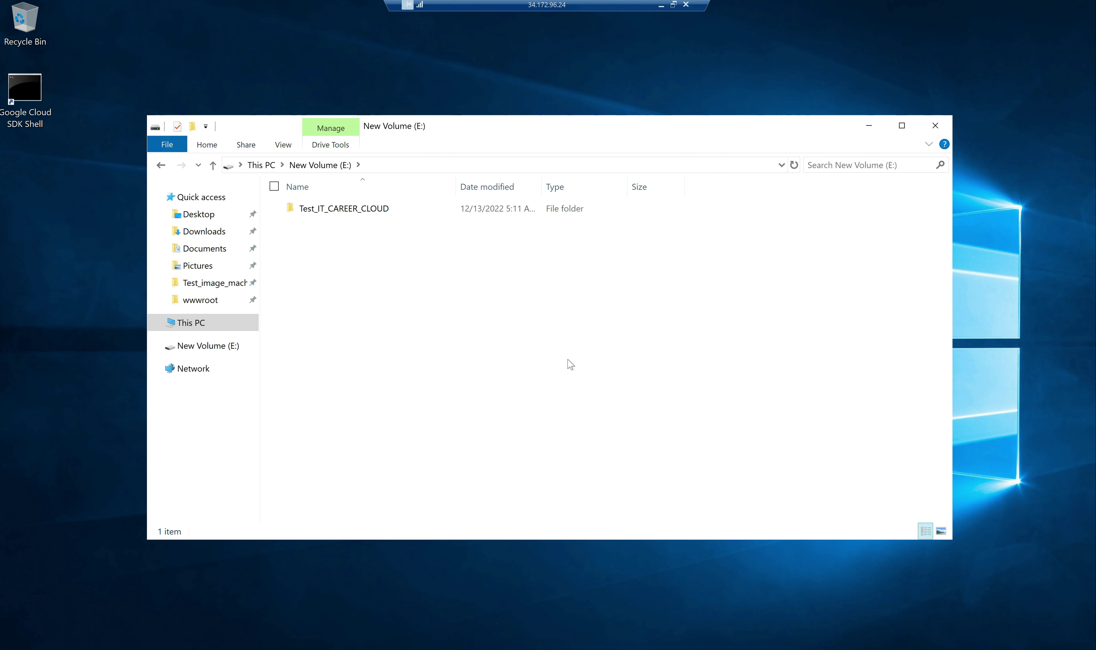
double_click(346, 212)
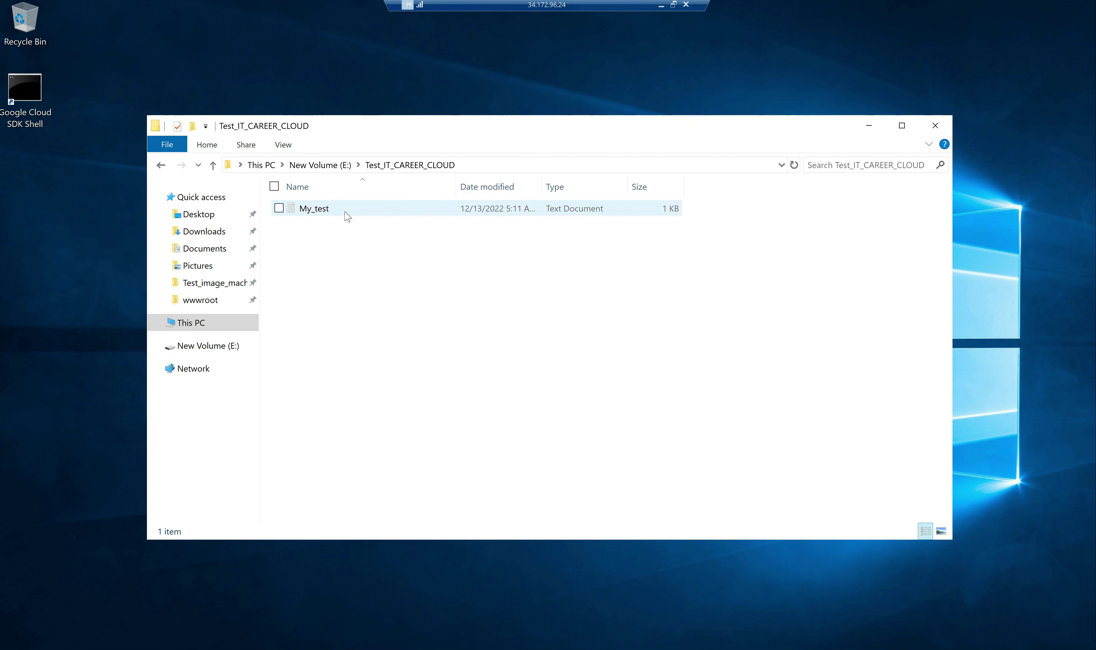
double_click(314, 209)
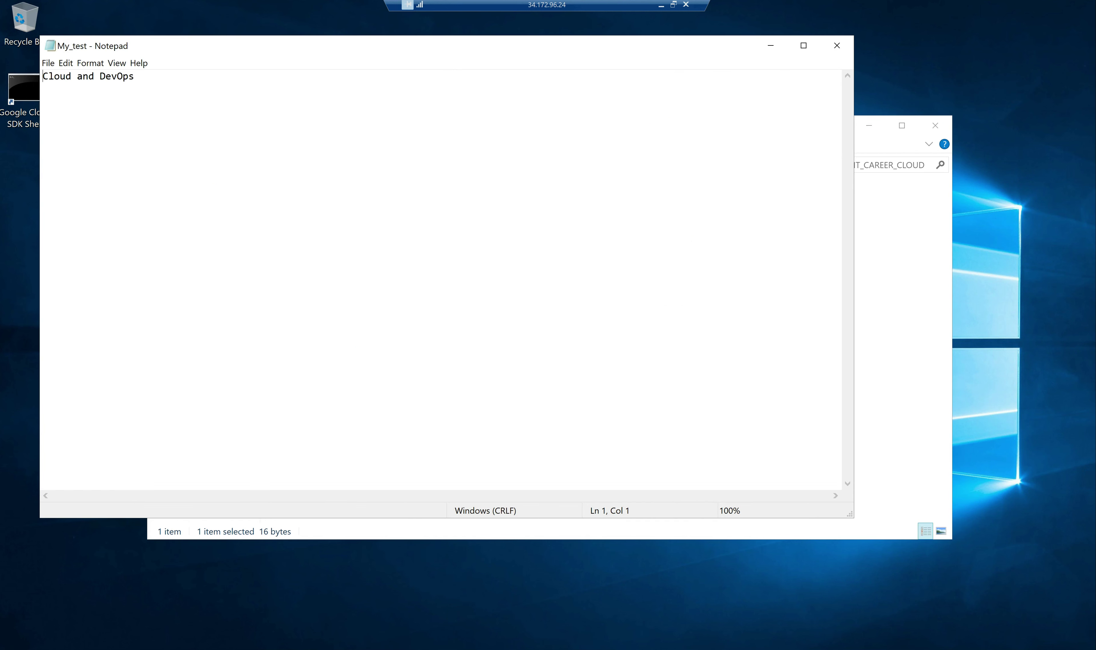
click(836, 45)
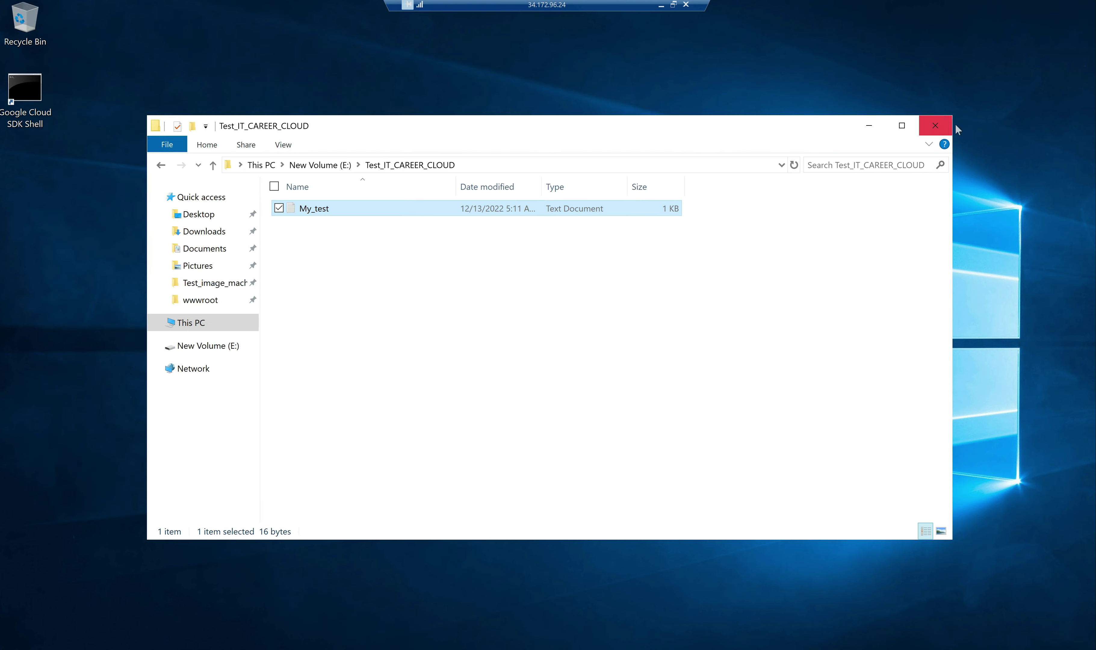
click(935, 125)
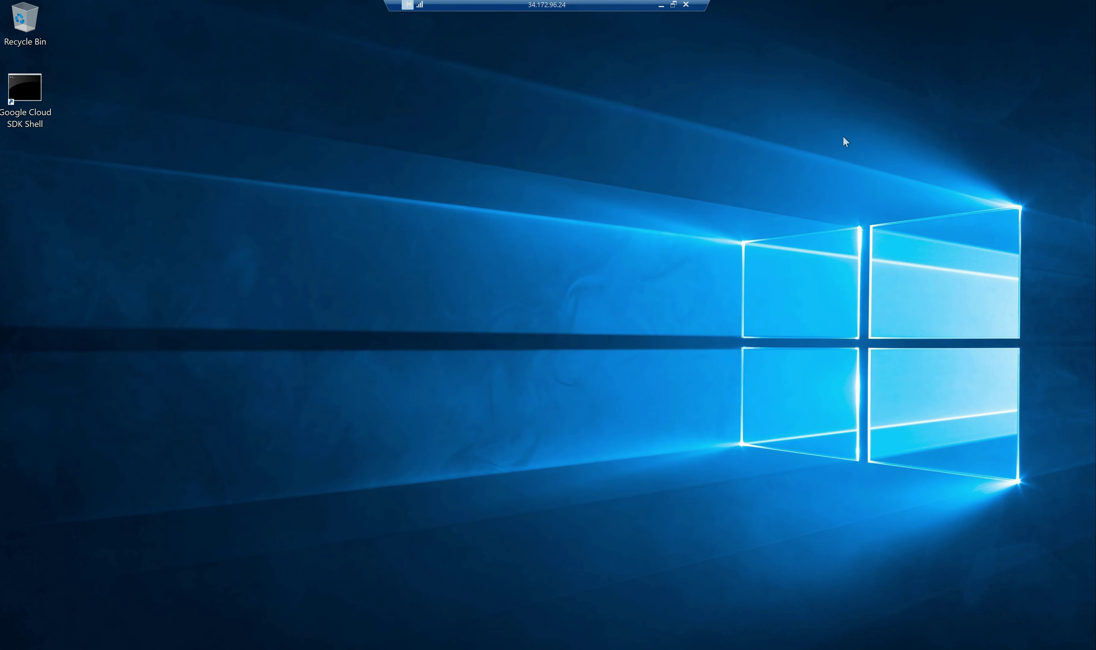
Step: Minimize the remote session and return to VM instances after a look at Machine images
click(661, 5)
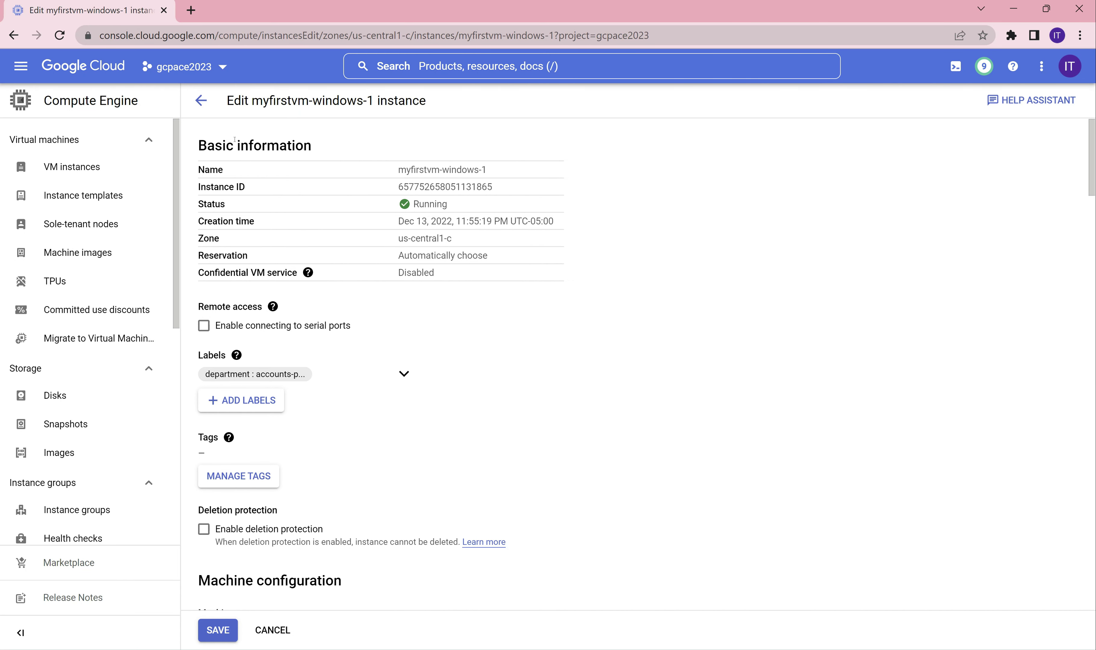
click(79, 167)
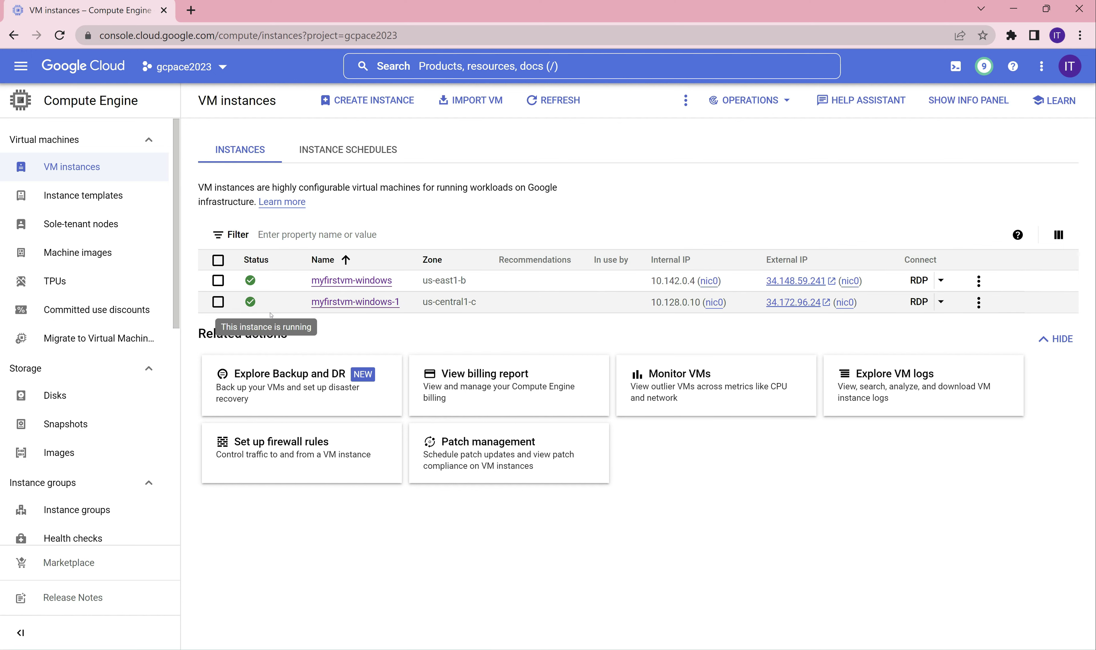
click(78, 252)
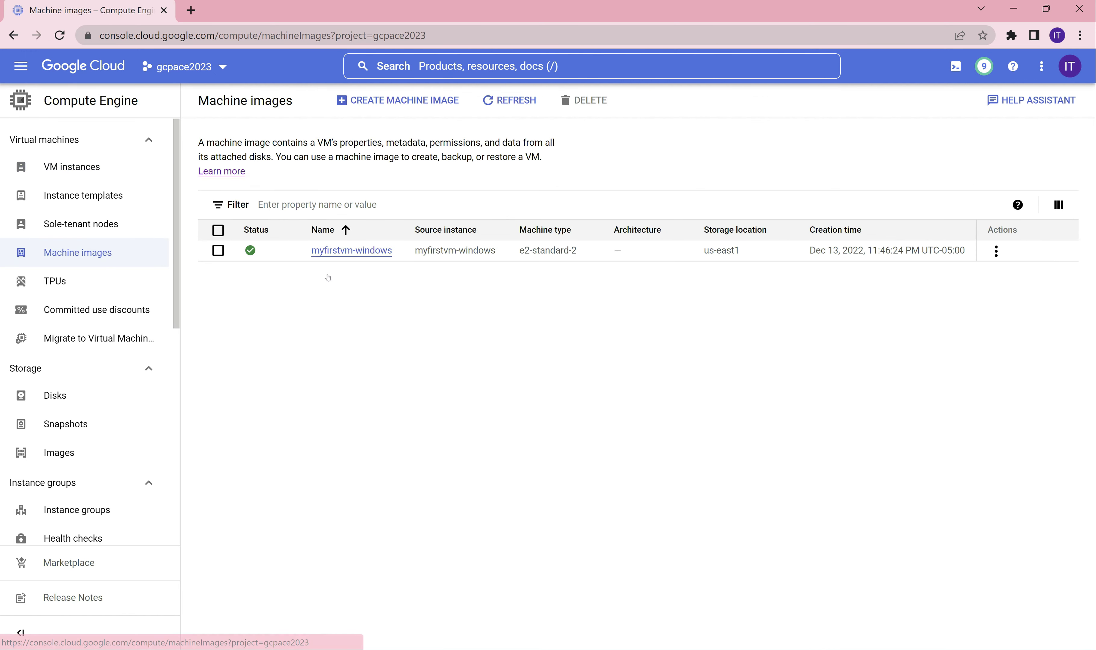
click(85, 169)
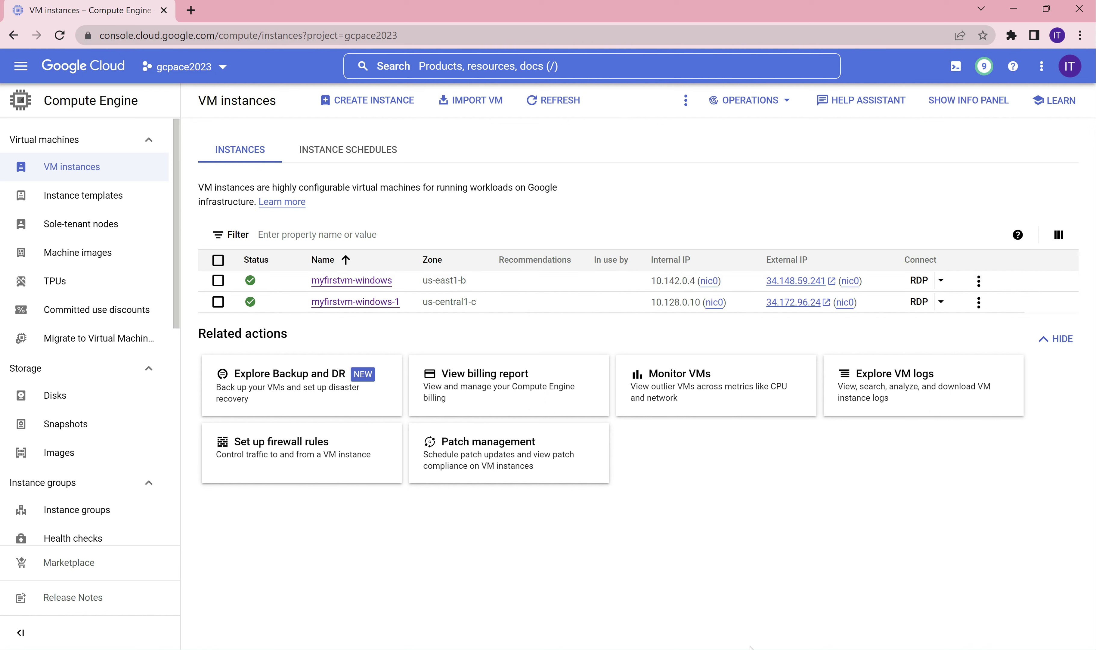
Step: Tick step 5 (machine image) and step 6 (restore another VM) in green and bracket them
key(alt+Tab)
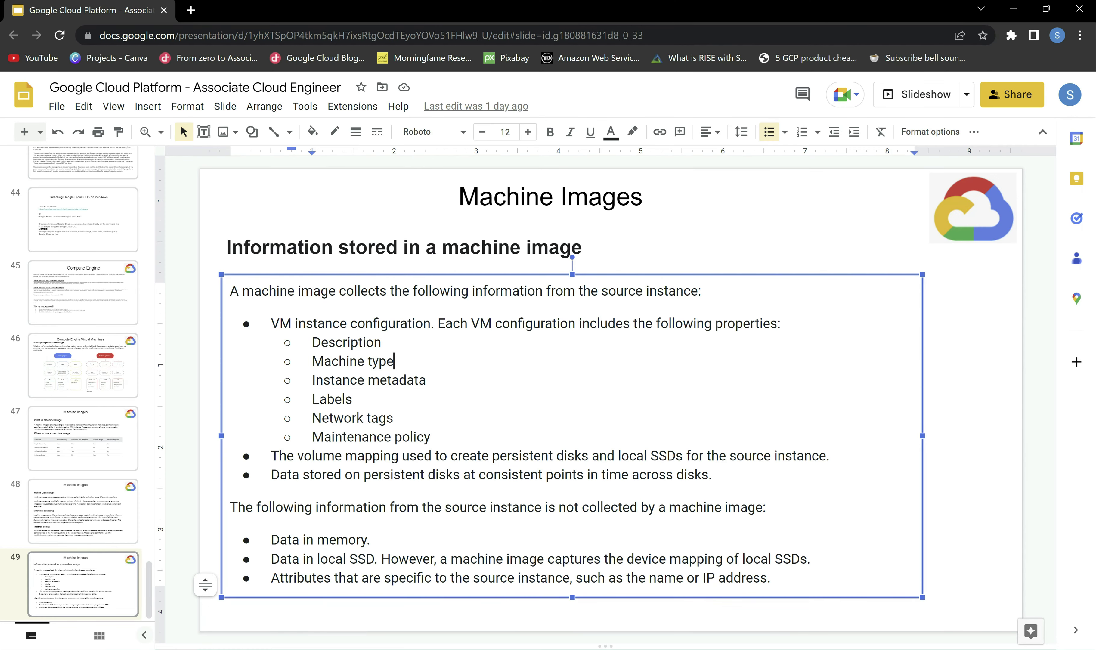
key(alt+Tab)
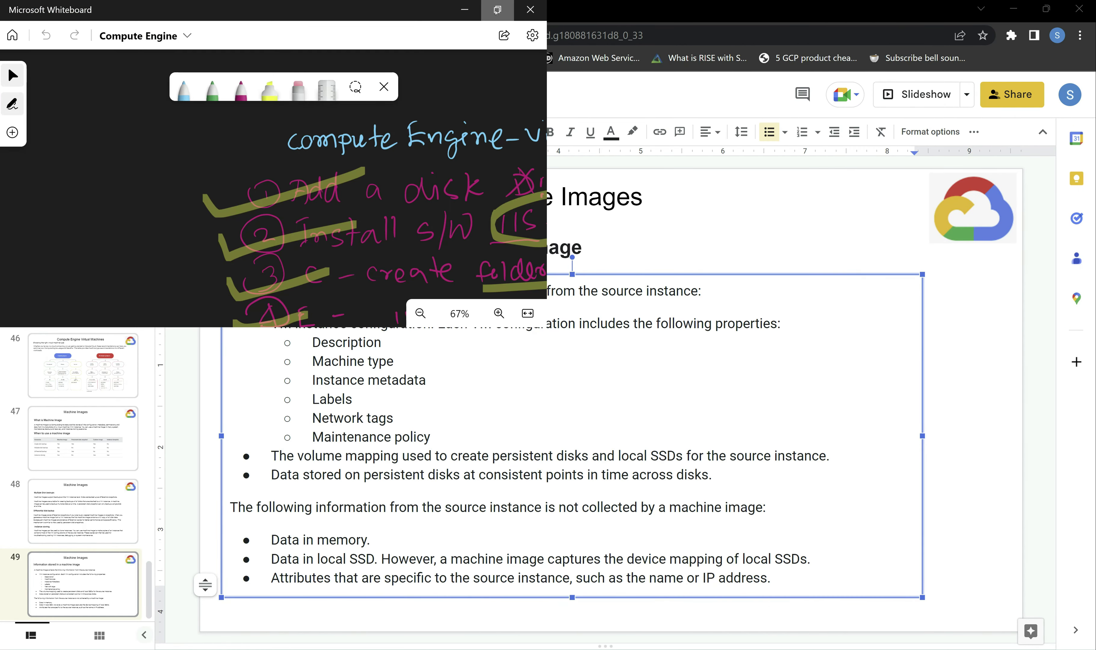
drag(470, 28, 811, 306)
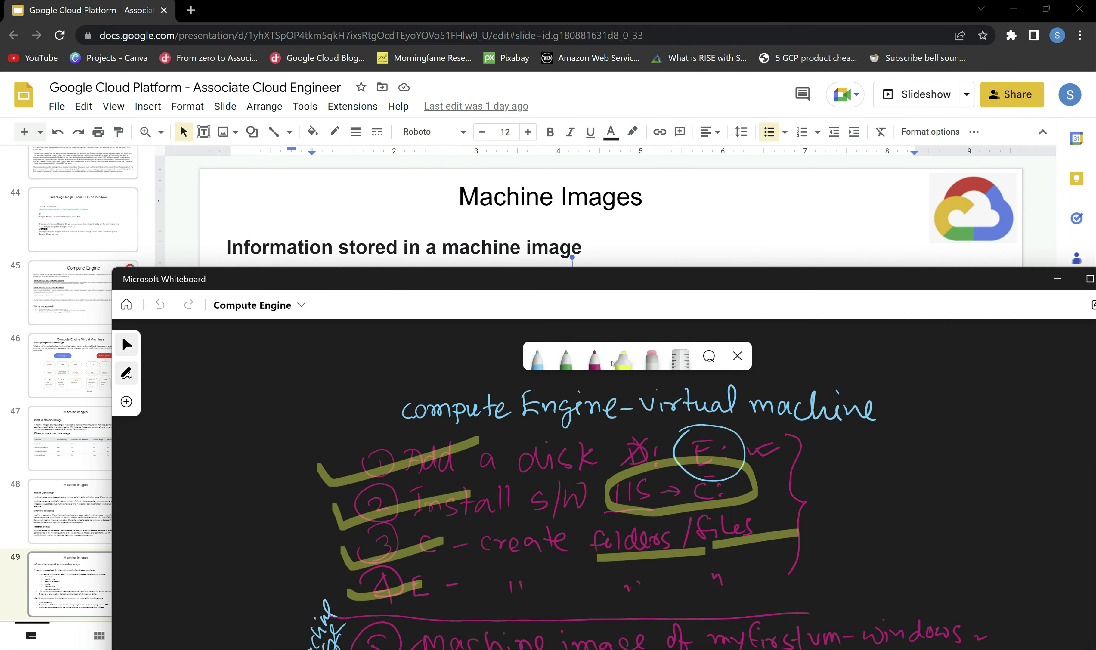
double_click(805, 282)
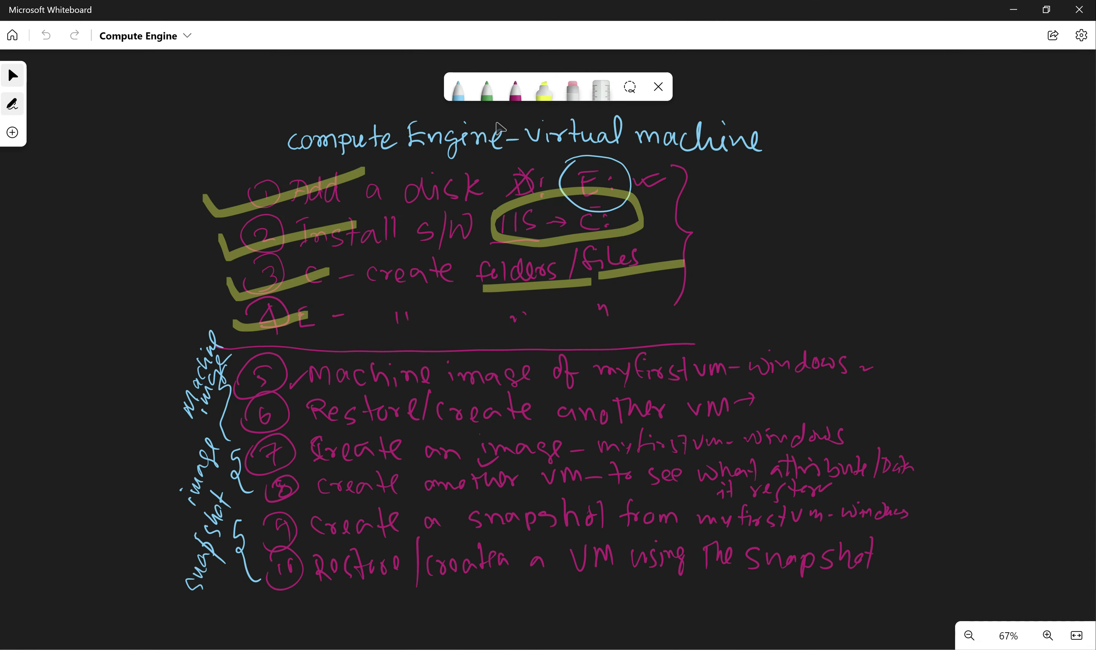
click(487, 89)
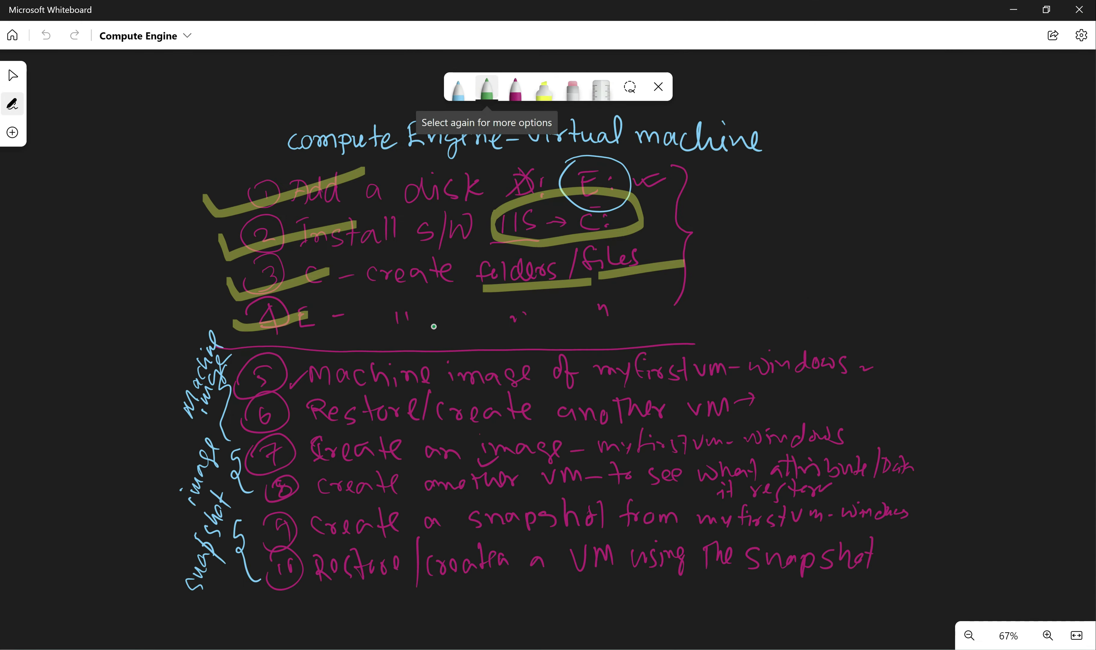
drag(310, 384, 385, 349)
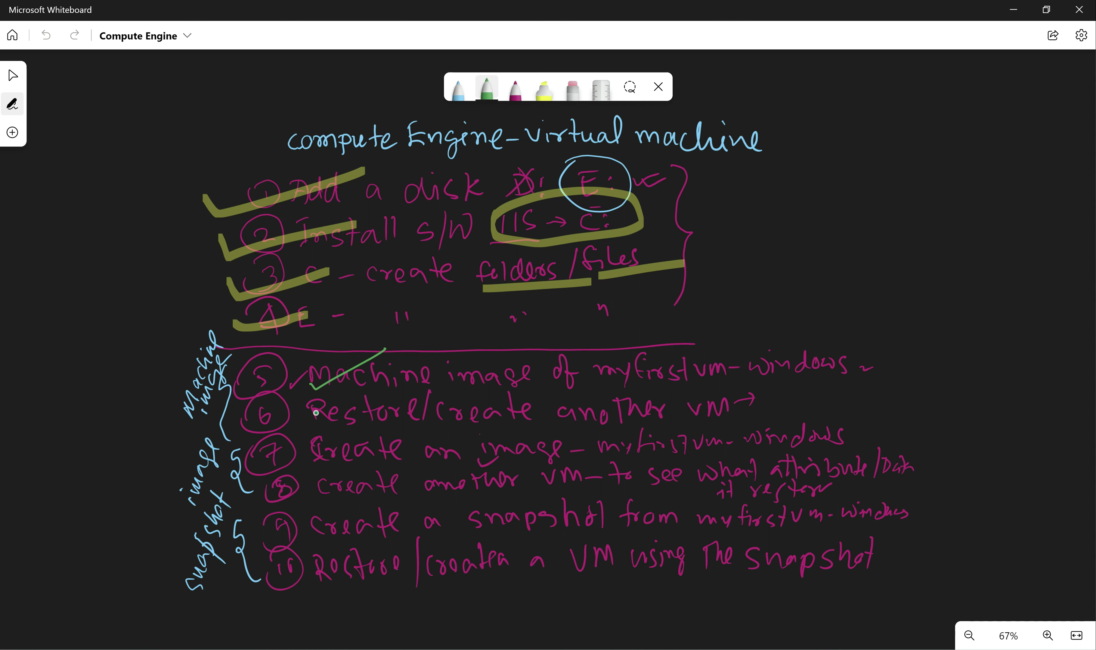
drag(303, 417, 399, 393)
mouse_move(843, 343)
mouse_down()
mouse_move(875, 372)
mouse_move(841, 401)
mouse_up()
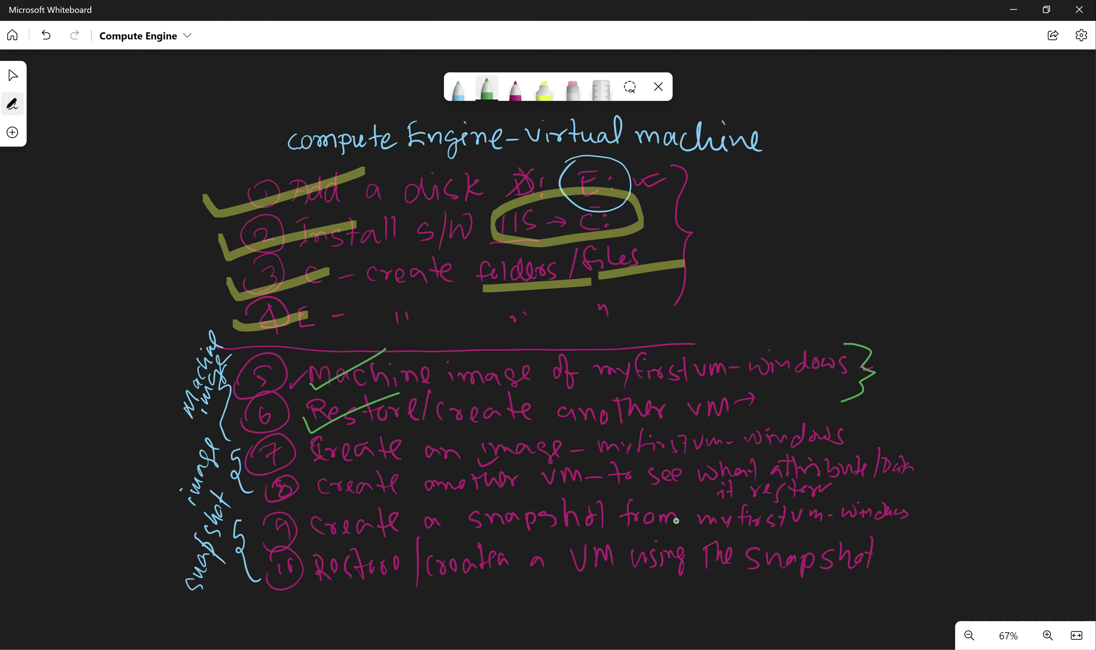
mouse_move(726, 649)
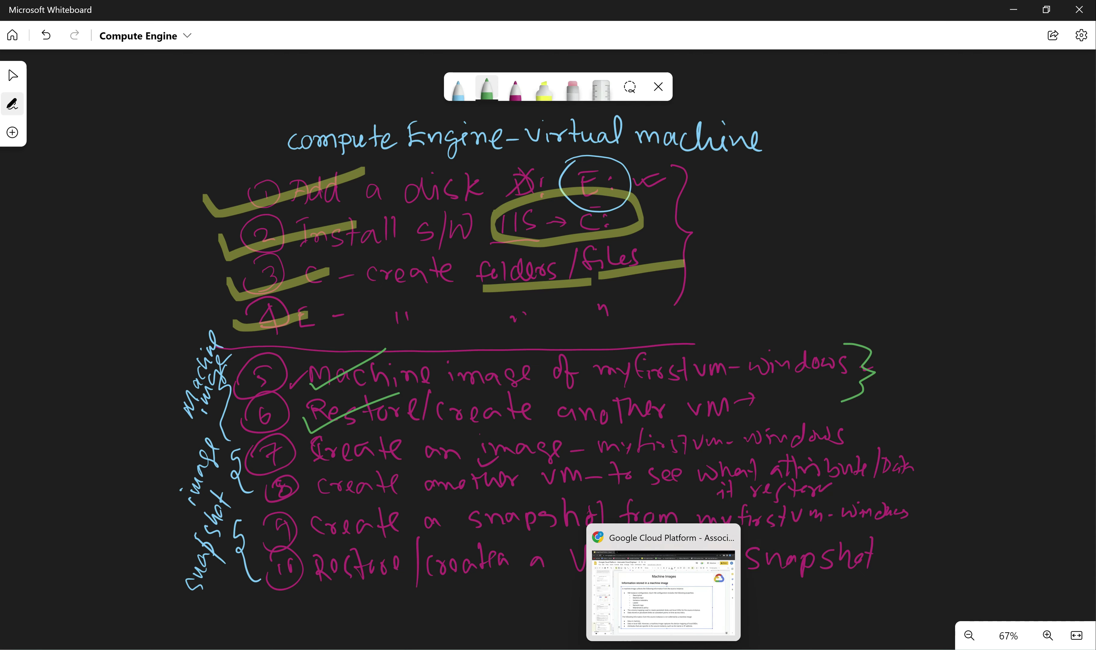
click(664, 649)
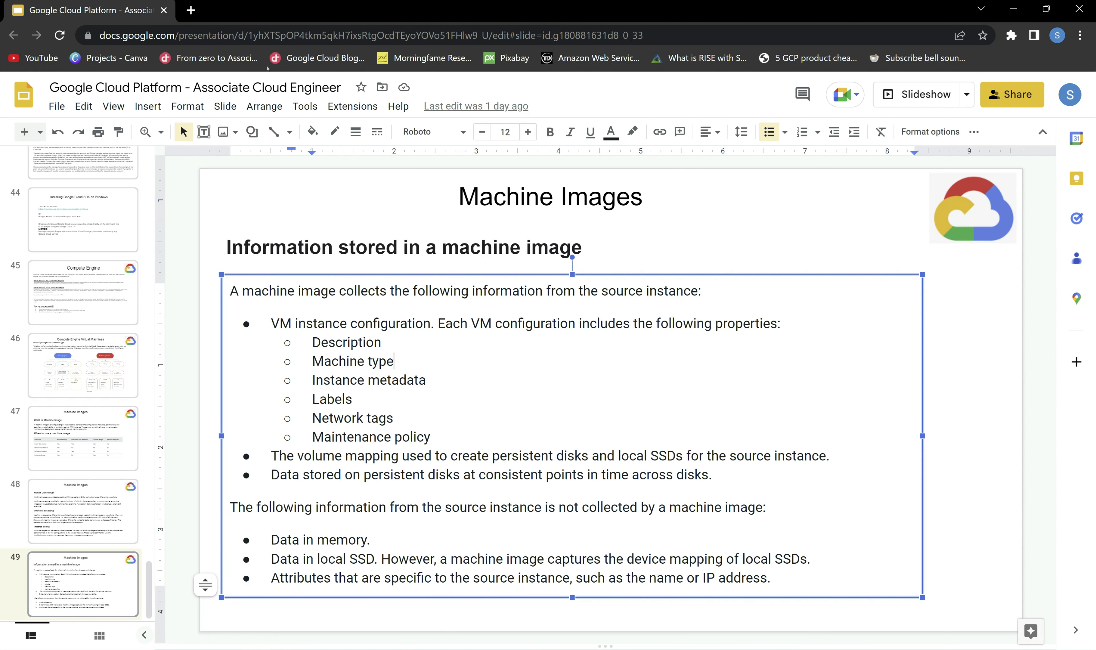
click(187, 442)
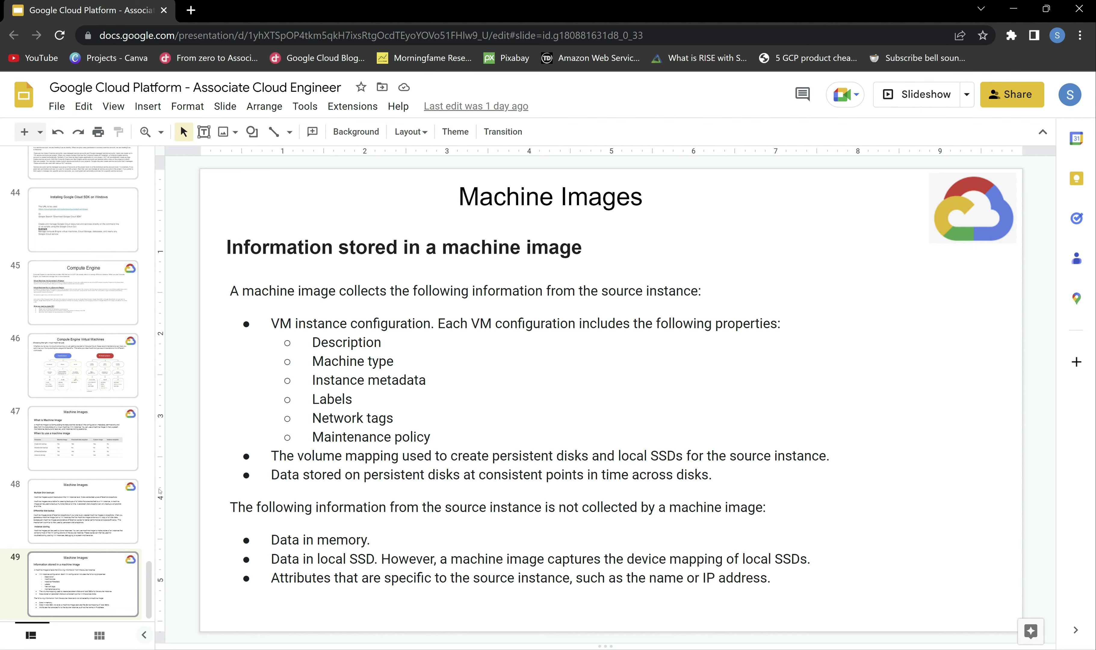
scroll(128, 489, up, 20)
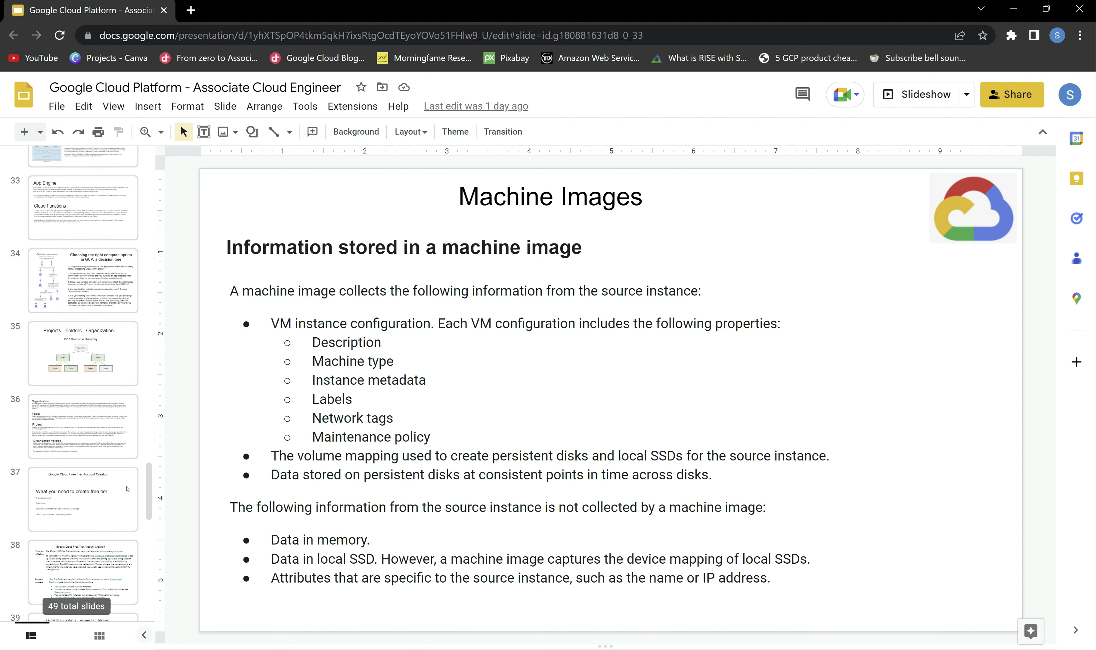
scroll(128, 489, down, 12)
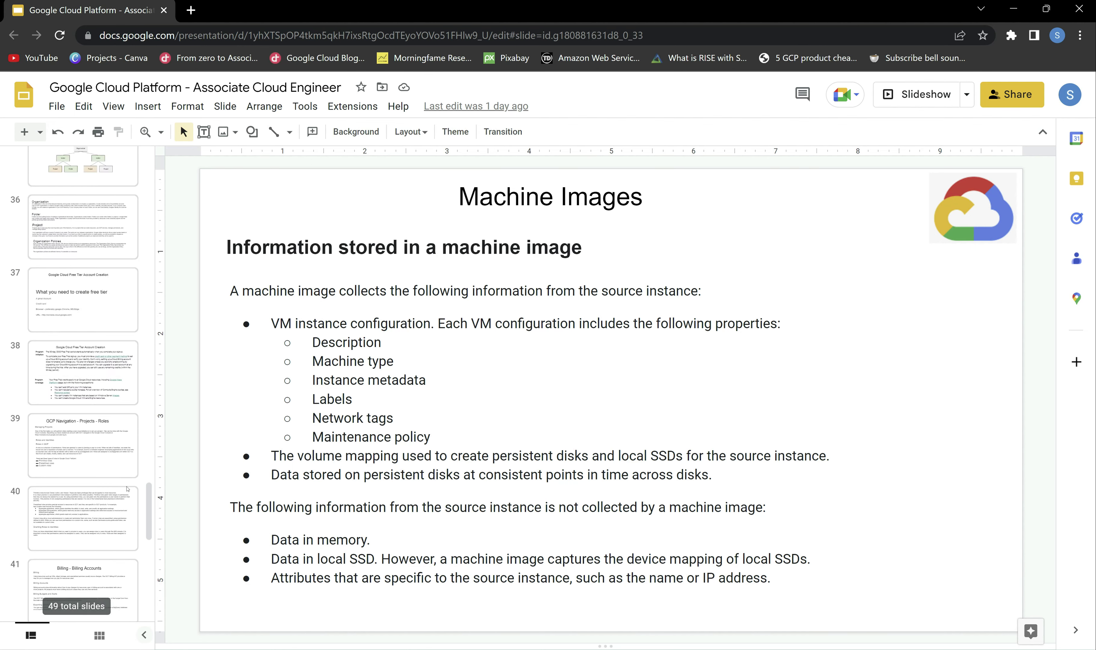
scroll(128, 489, down, 5)
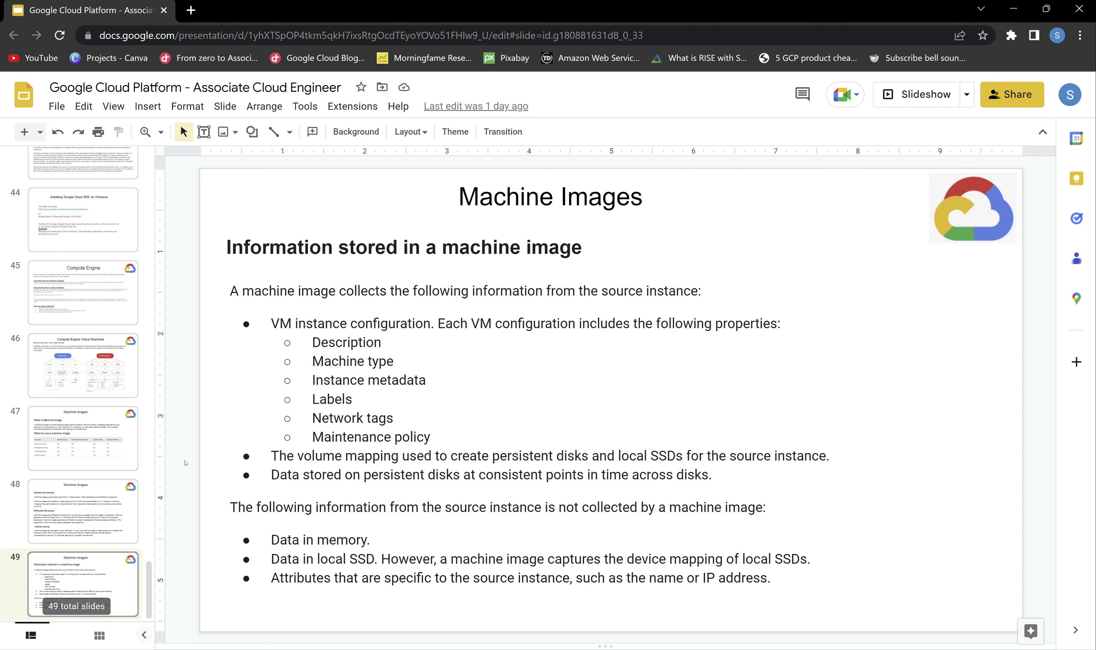